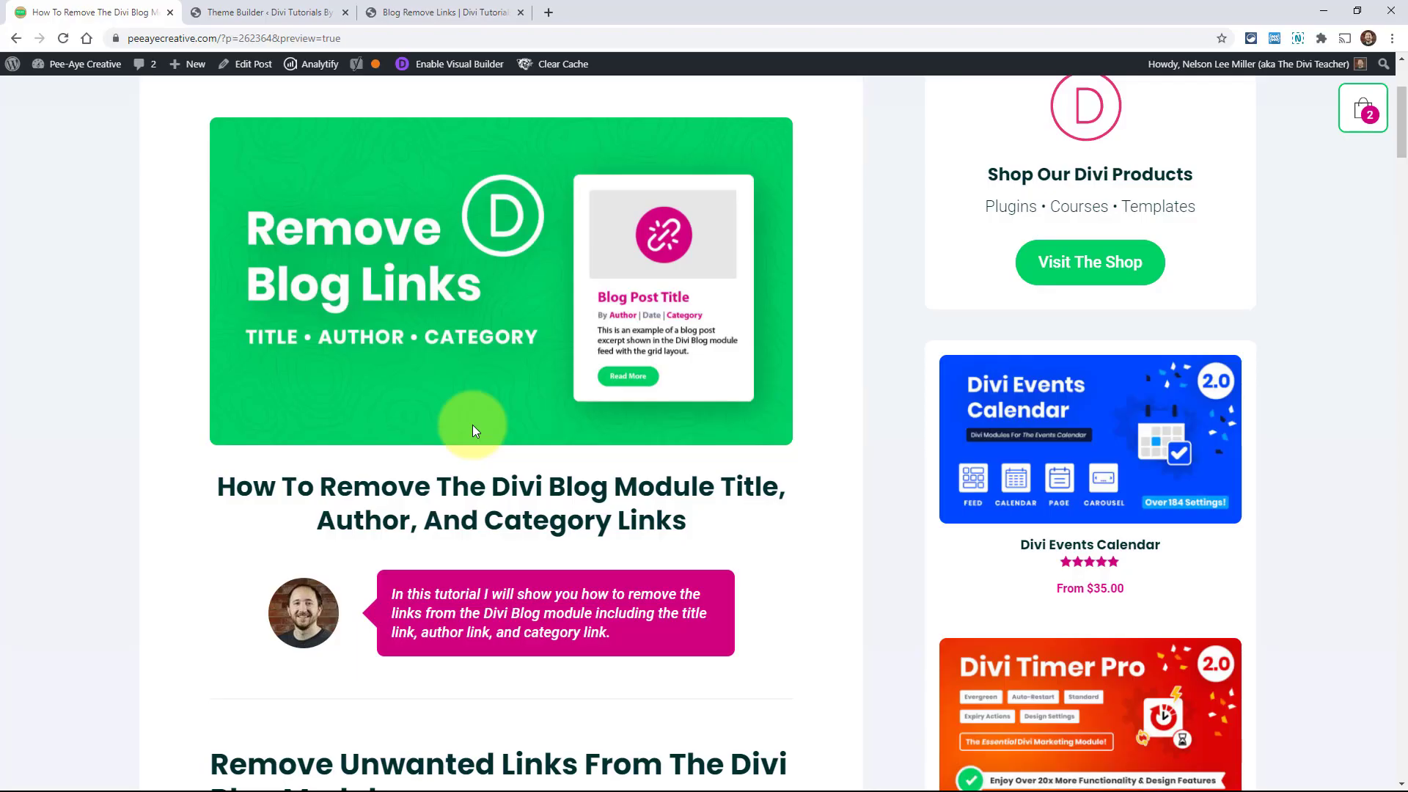
# - Scroll through the opening of the Pee-Aye Creative tutorial on removing Divi blog links
pyautogui.scroll(-2, 472, 431)
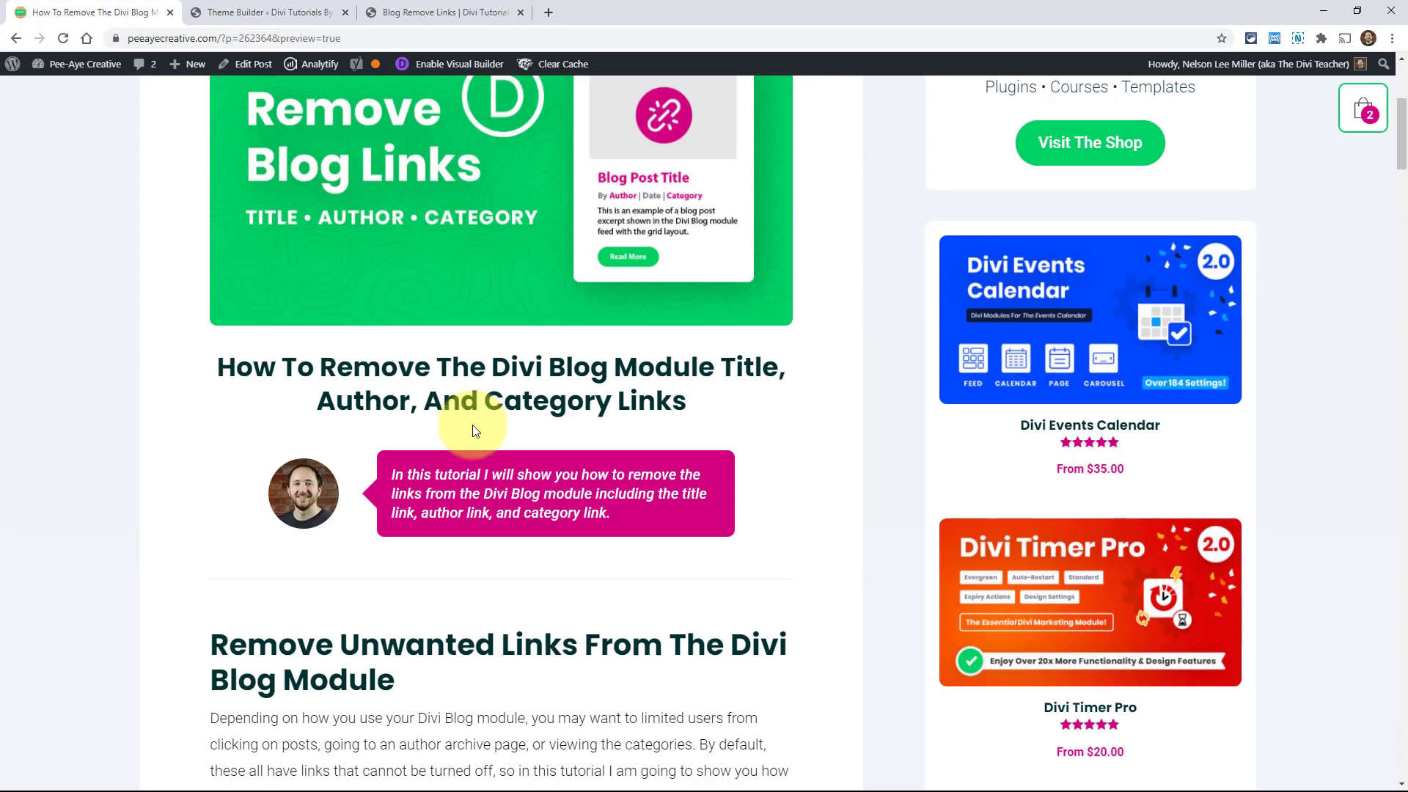
pyautogui.scroll(-1, 472, 430)
pyautogui.scroll(-3, 472, 430)
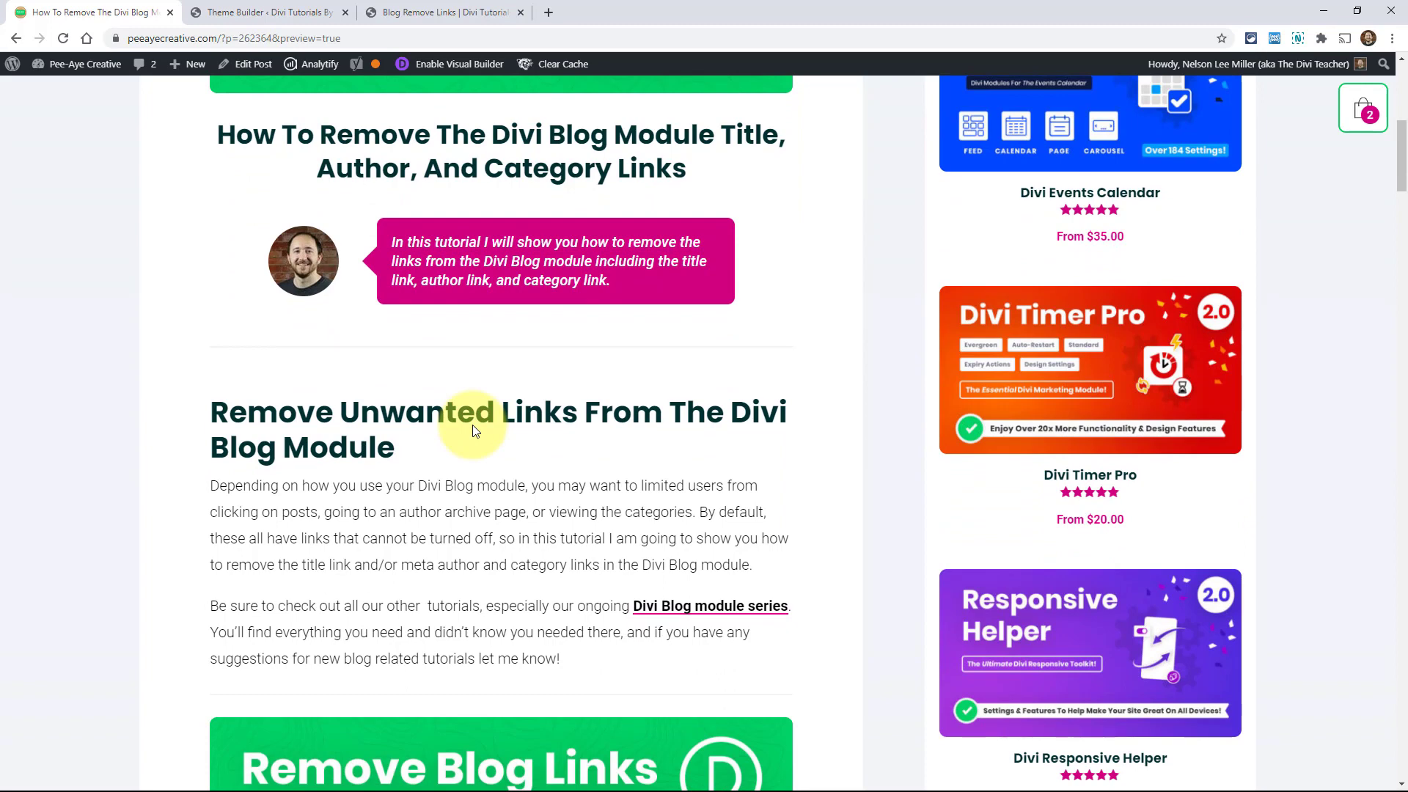
# - Switch to the 'Blog Remove Links' demo page and open the first post's author archive
pyautogui.click(433, 12)
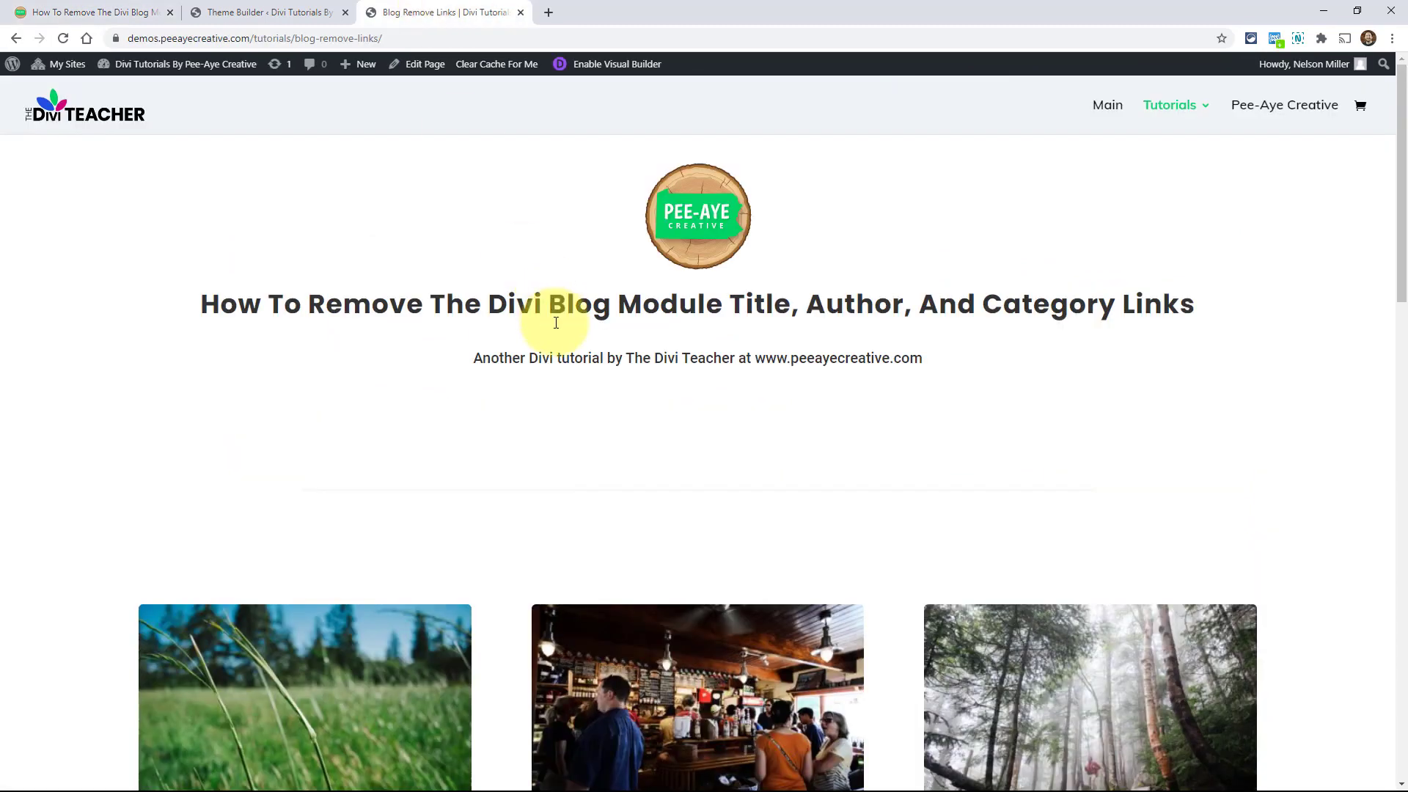
pyautogui.scroll(-7, 555, 323)
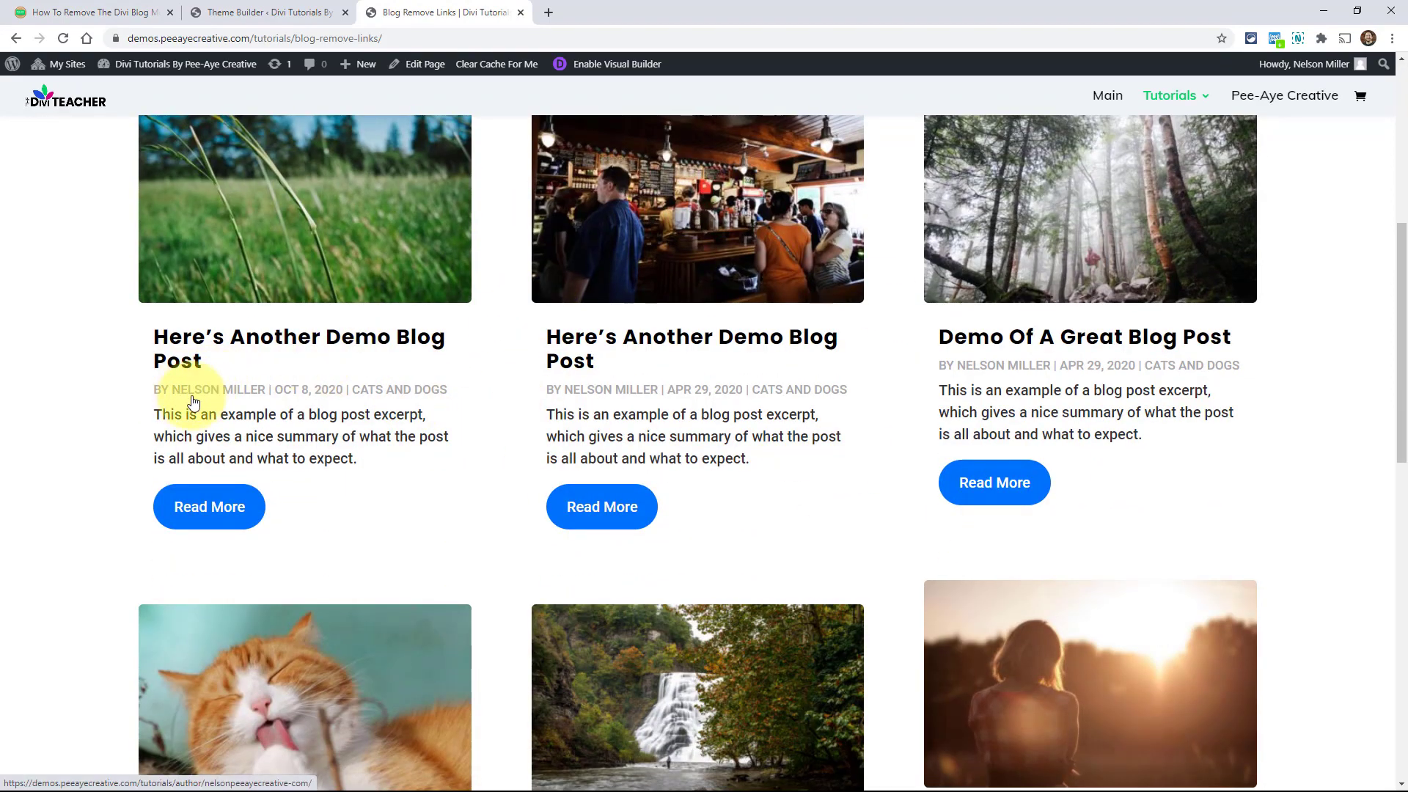
pyautogui.click(198, 398)
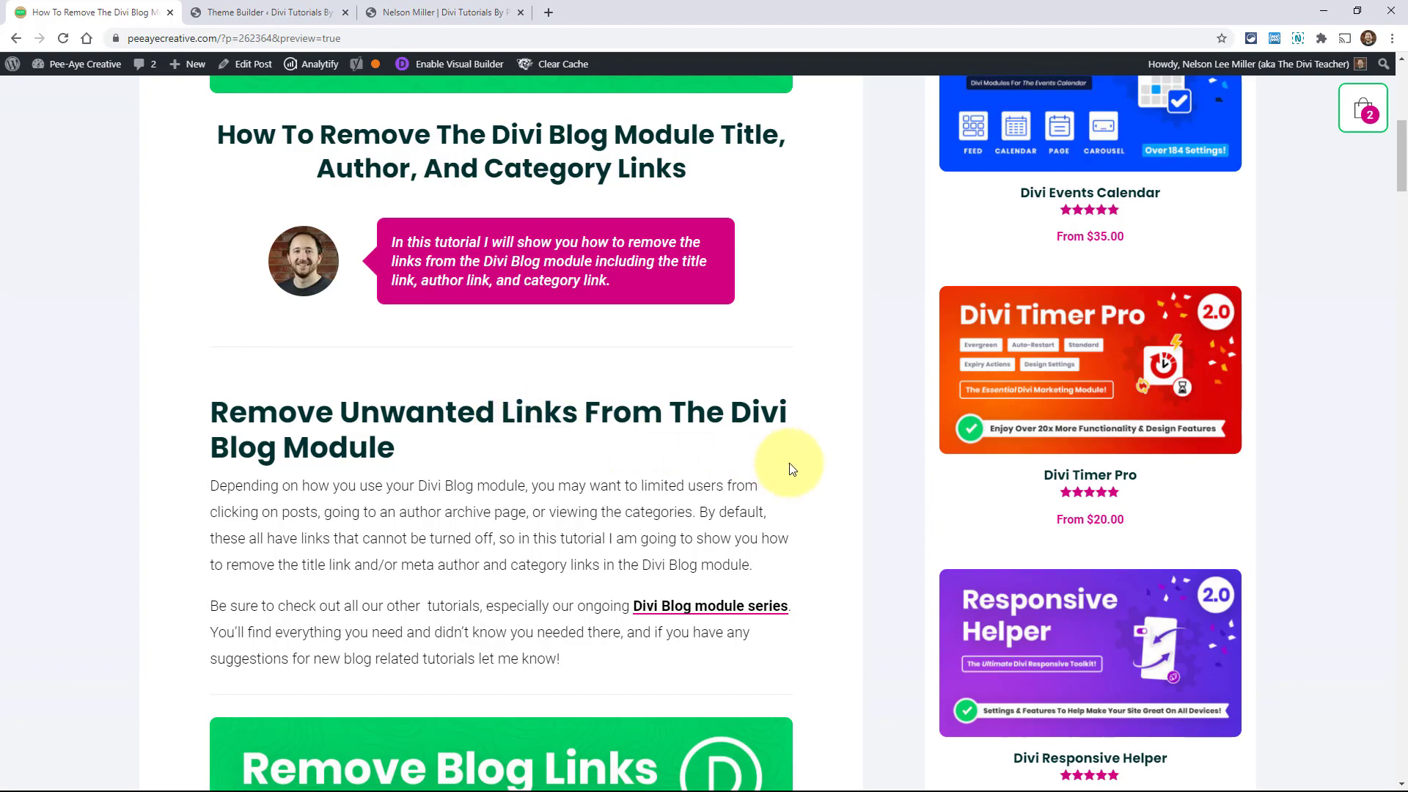
# - Scroll to 'Add A Custom CSS Class' and select the class name pa-blog-no-links
pyautogui.scroll(-10, 795, 513)
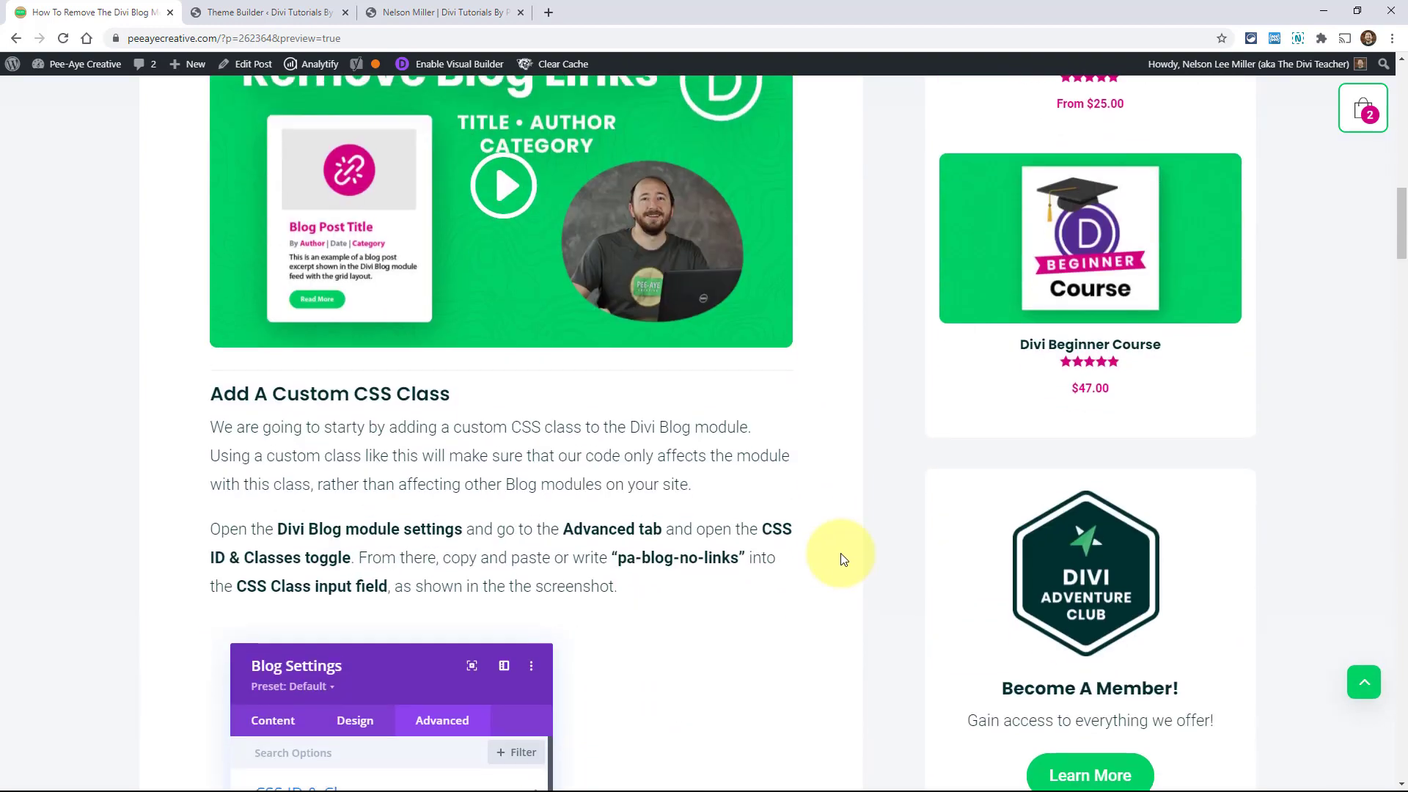
pyautogui.scroll(-3, 842, 557)
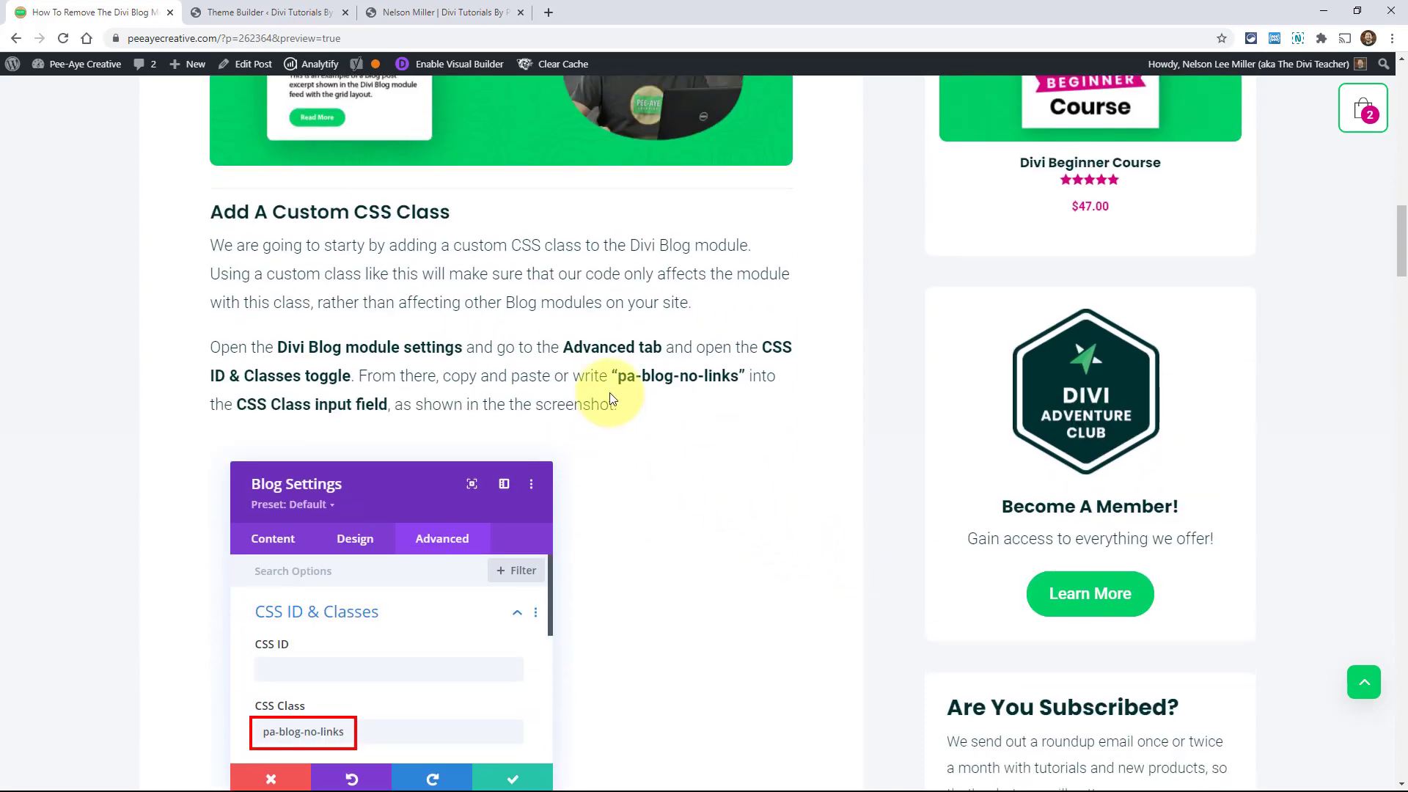
pyautogui.moveTo(618, 376); pyautogui.dragTo(739, 377)
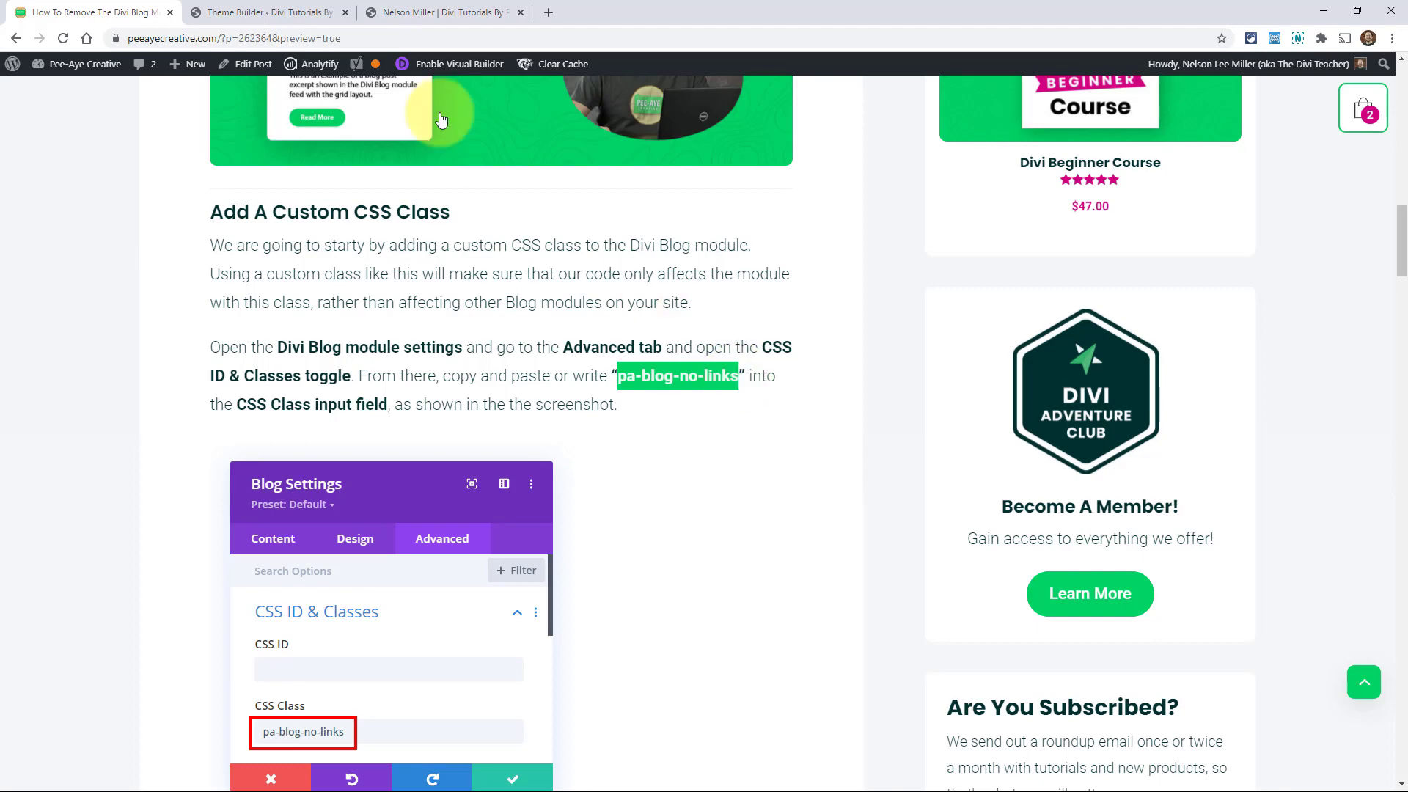
# - Confirm the Blog module's CSS Class is pa-blog-no-links, then save and leave the Visual Builder
pyautogui.click(416, 16)
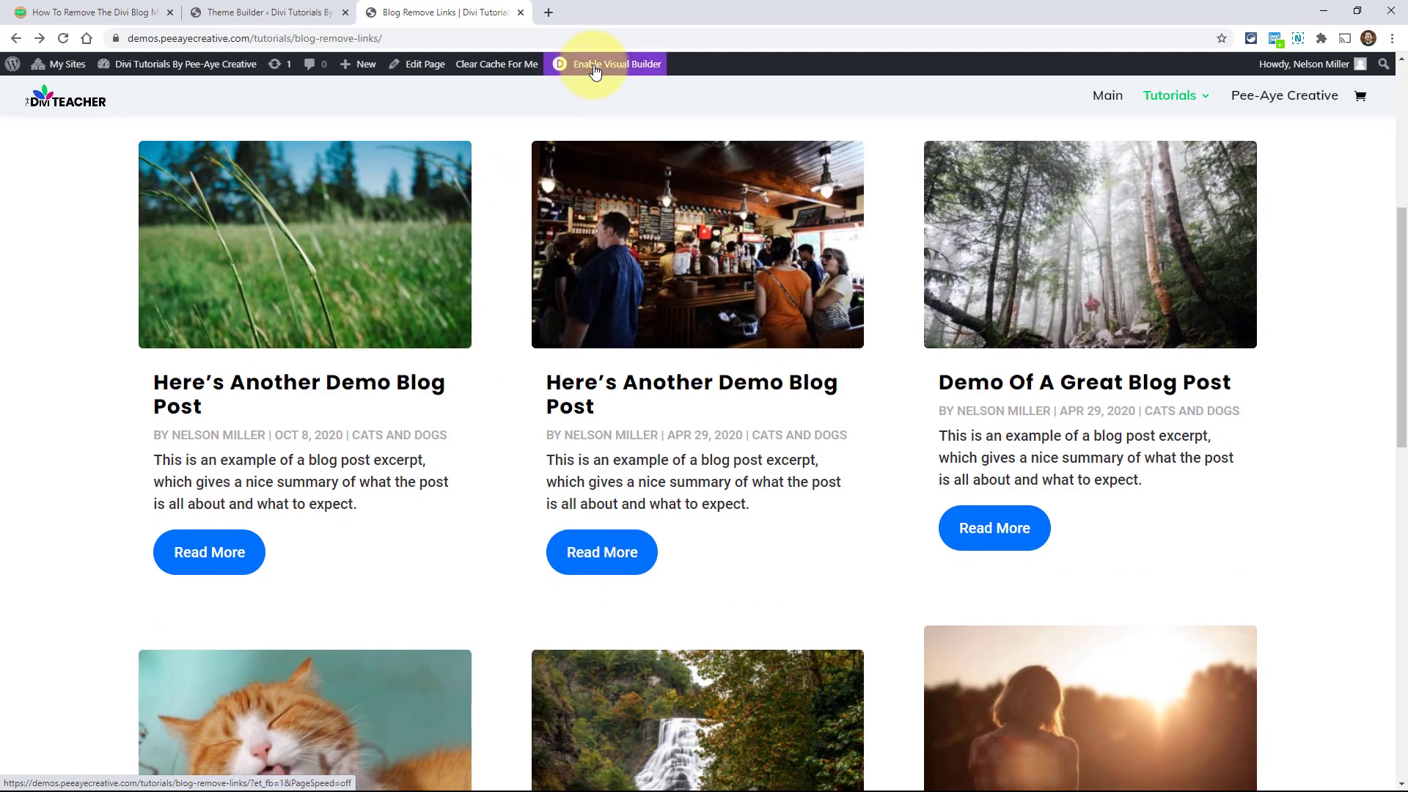
pyautogui.click(598, 64)
pyautogui.moveTo(641, 385)
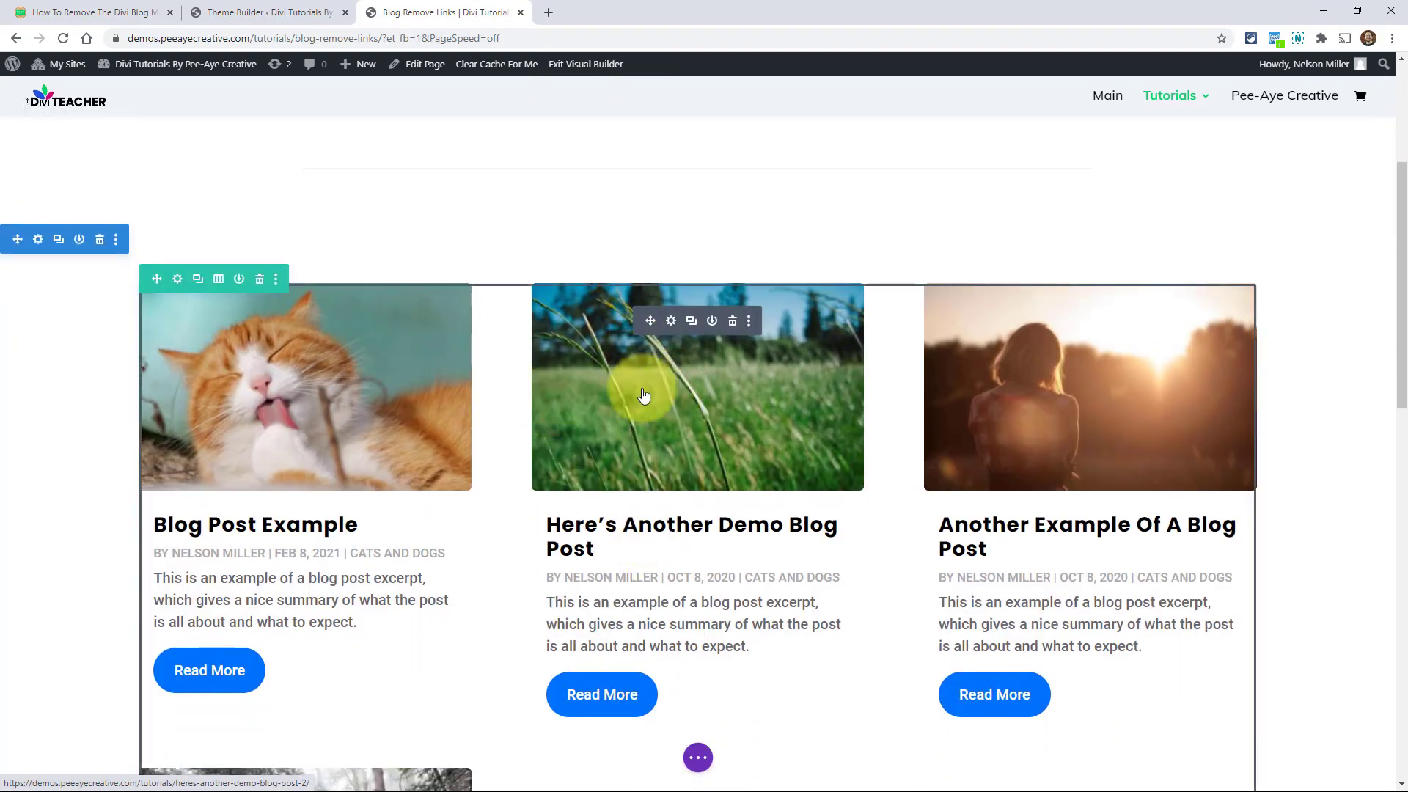
pyautogui.click(670, 322)
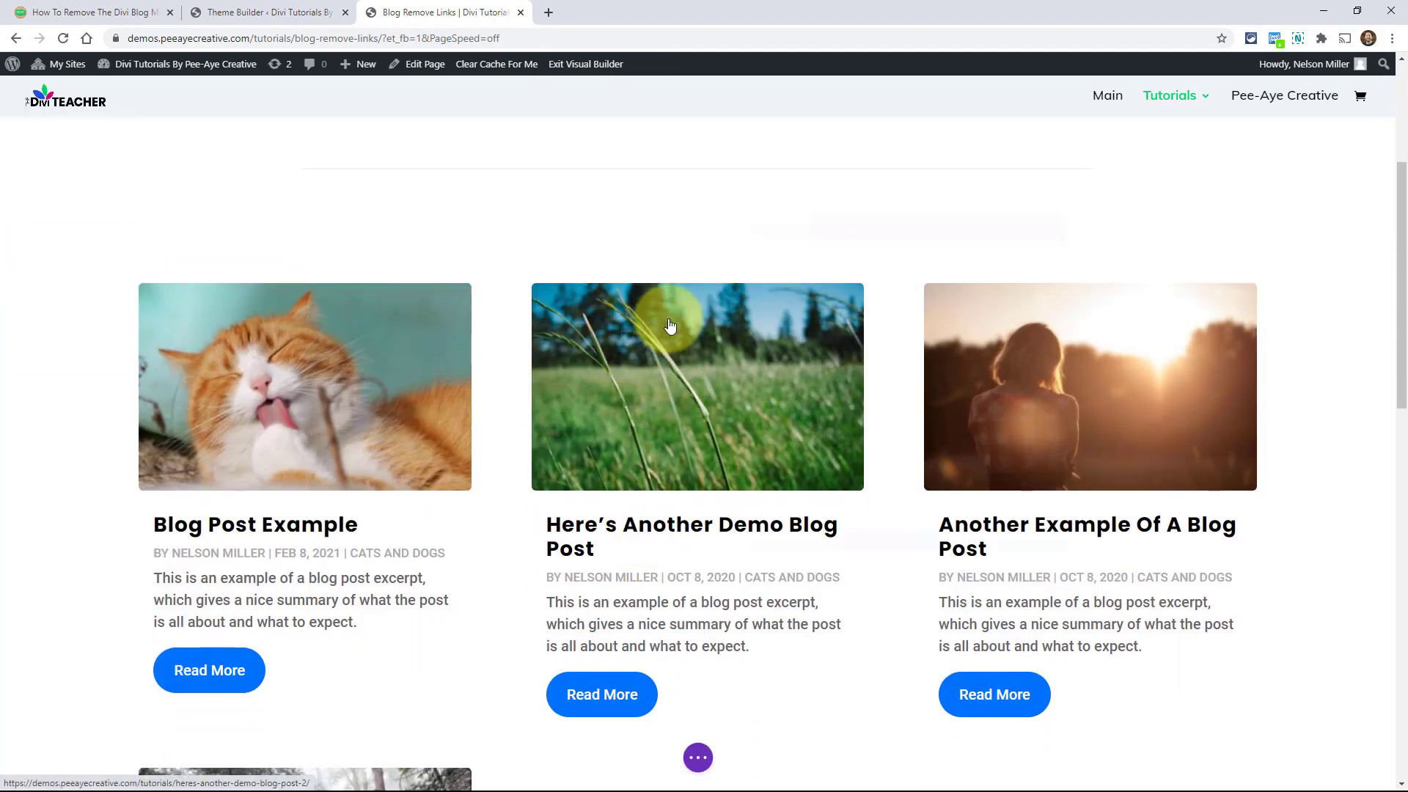
pyautogui.click(901, 199)
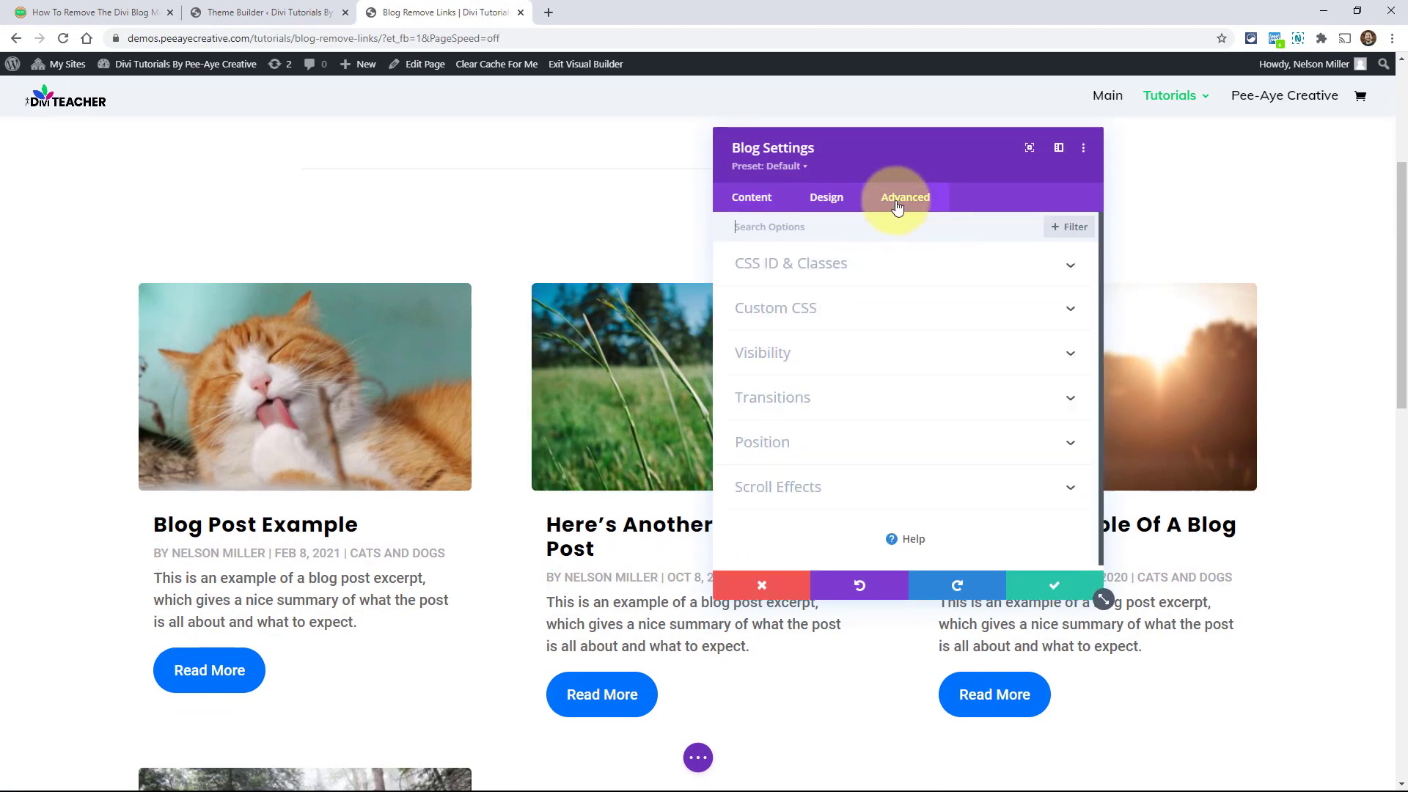
pyautogui.click(777, 266)
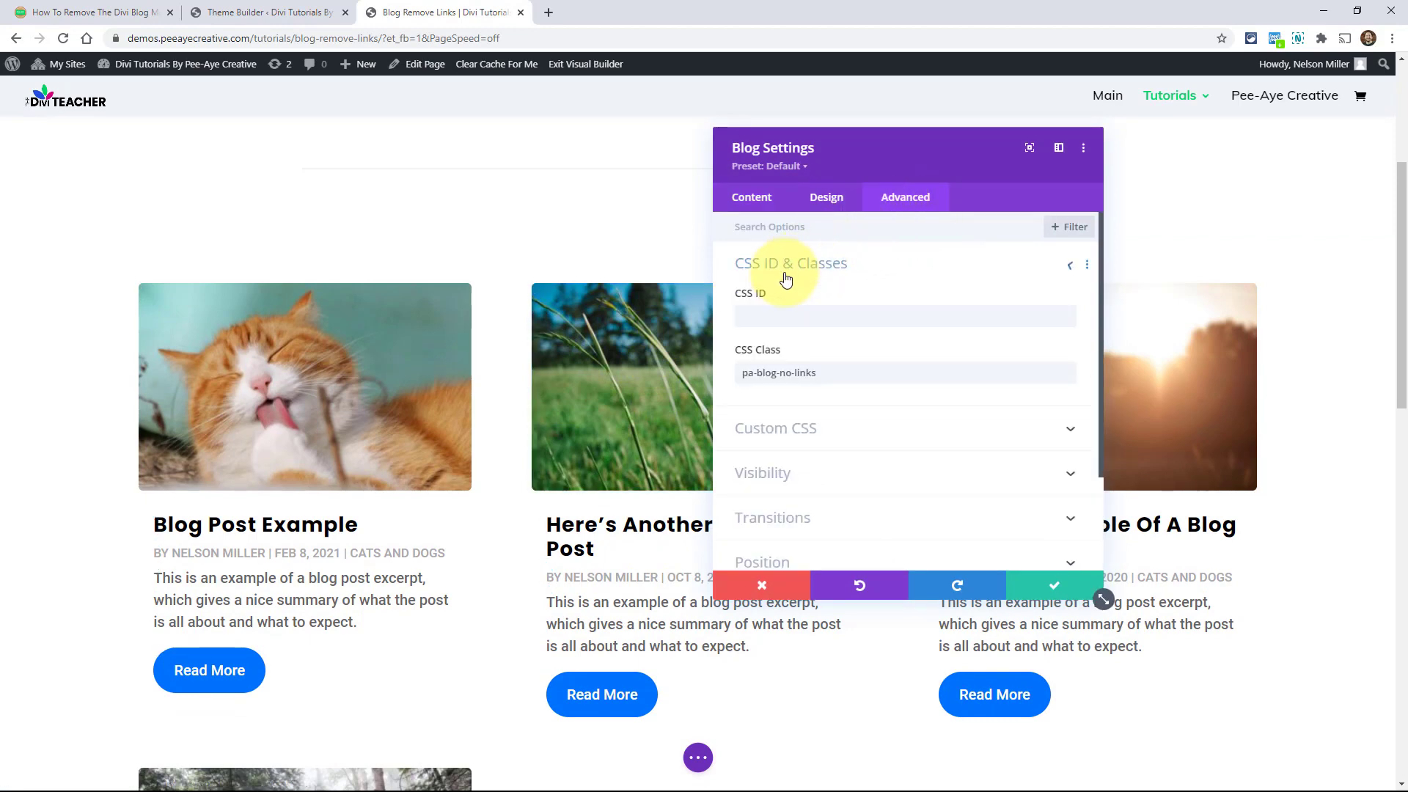
pyautogui.tripleClick(767, 372)
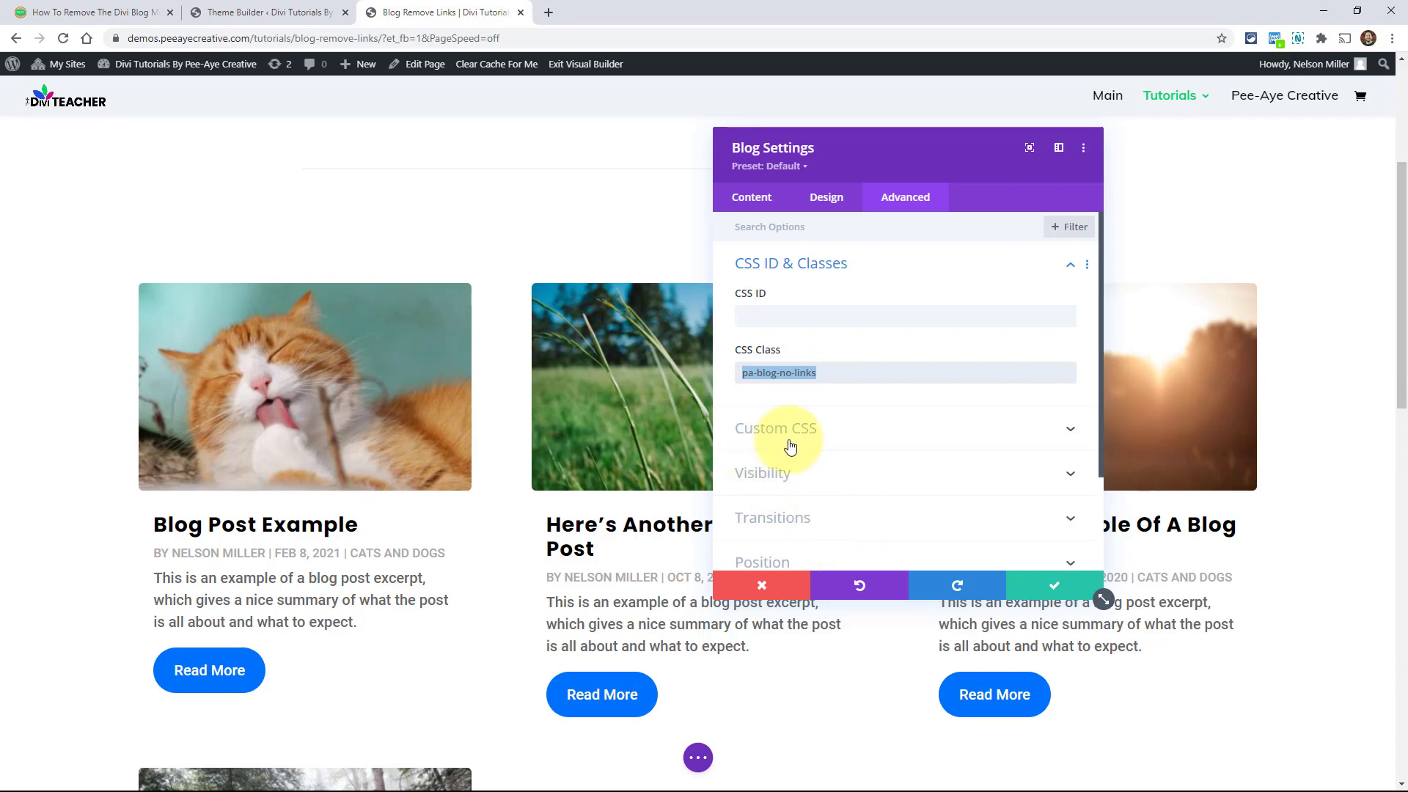
pyautogui.click(1031, 588)
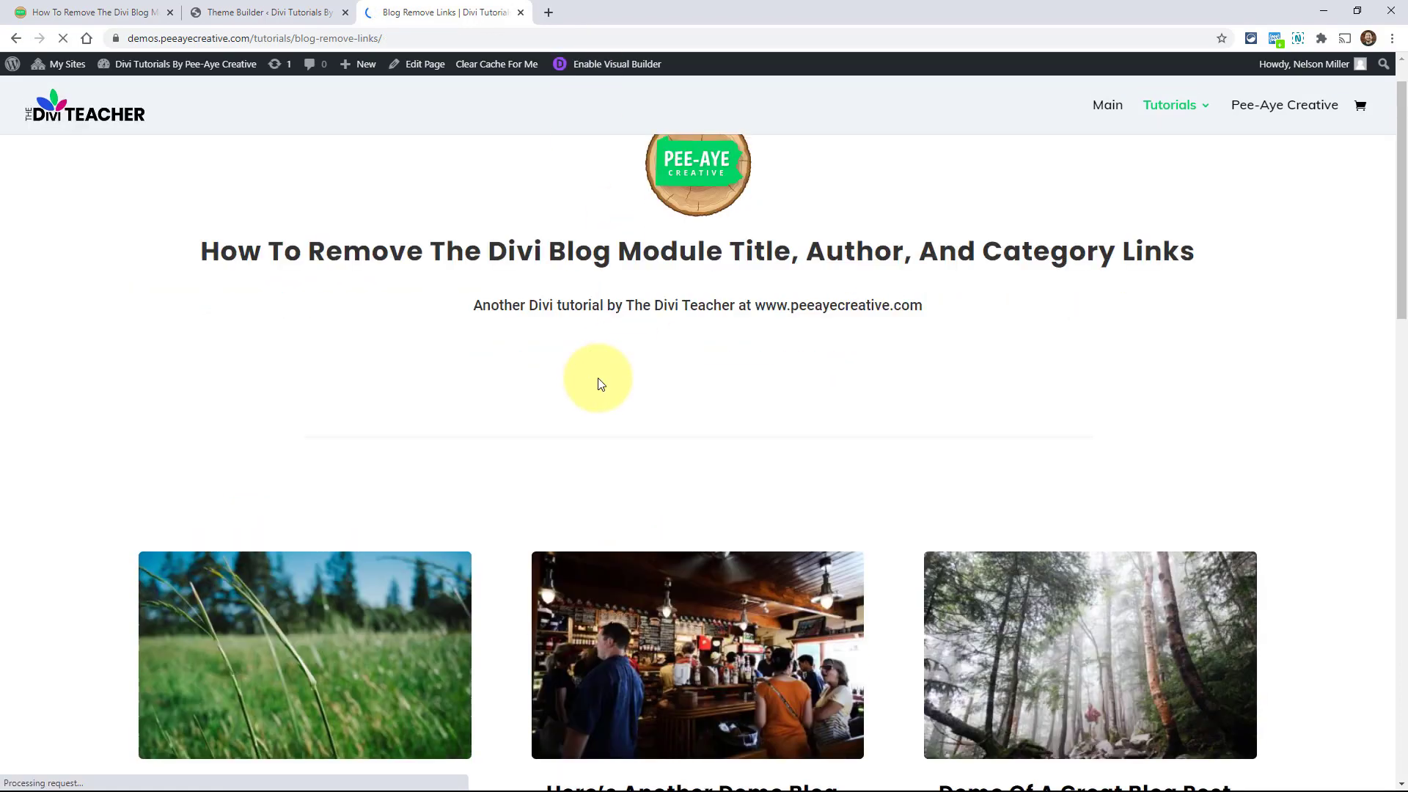
pyautogui.scroll(-4, 596, 378)
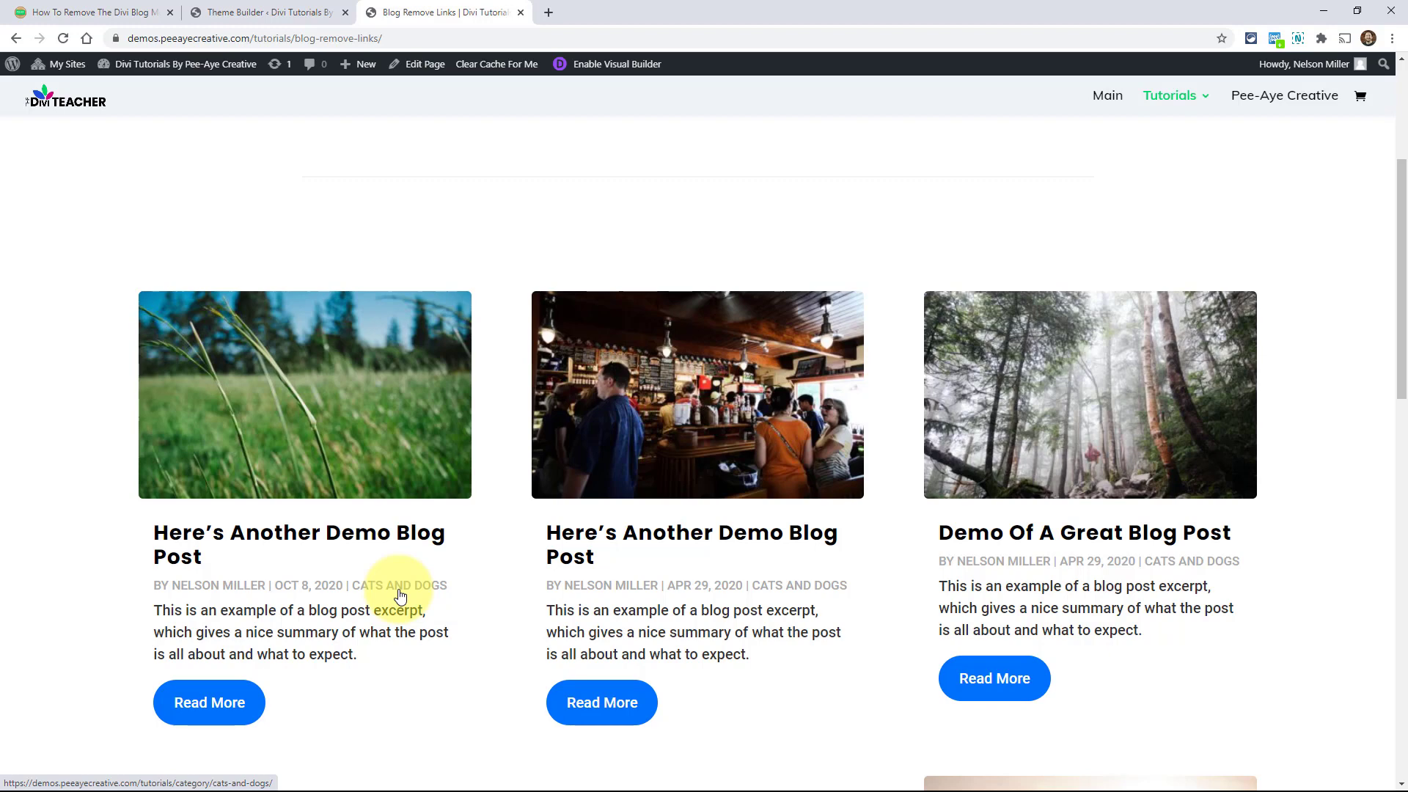
# - Select the tutorial's 'Remove The Divi Blog Module Title Link' CSS snippet and return to the demo page
pyautogui.click(76, 14)
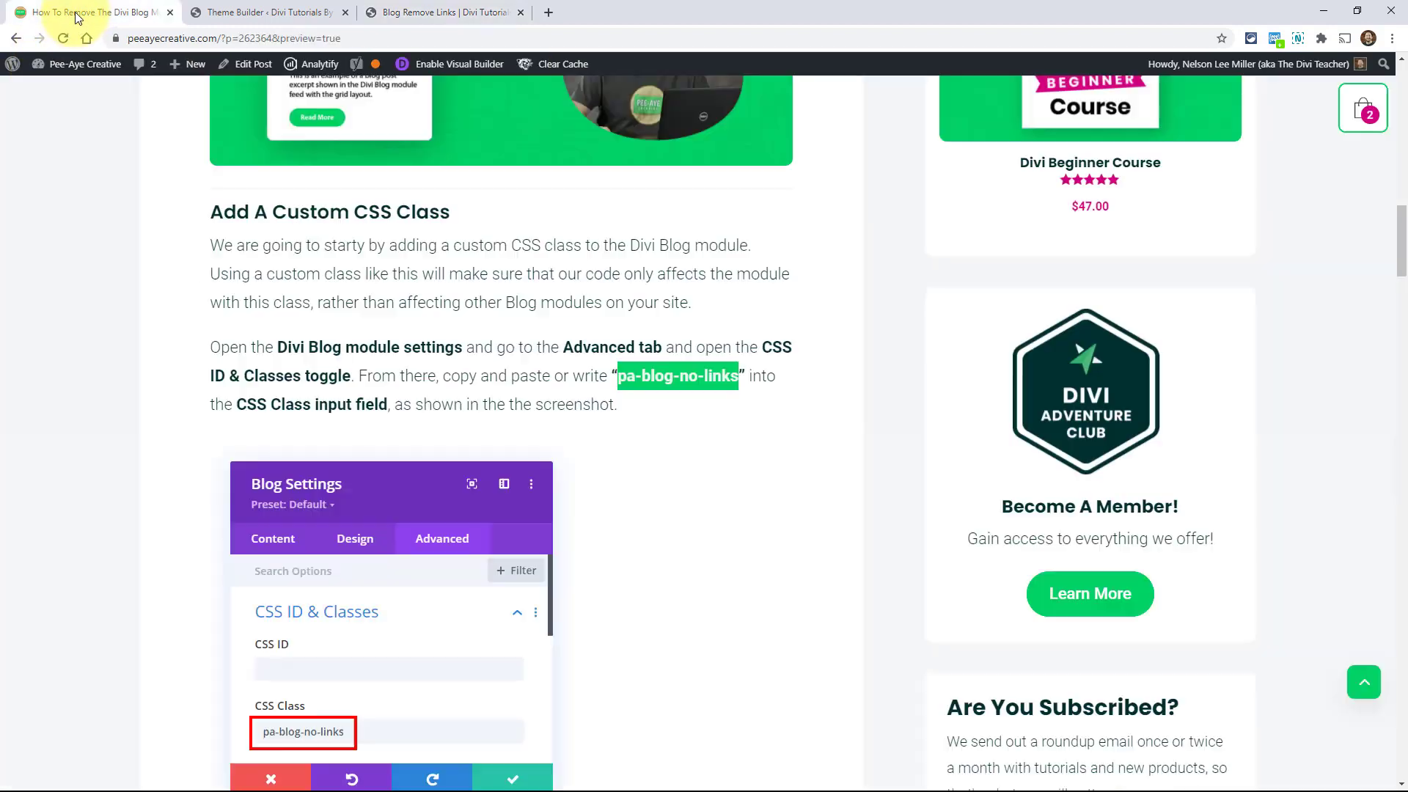
pyautogui.scroll(-3, 587, 453)
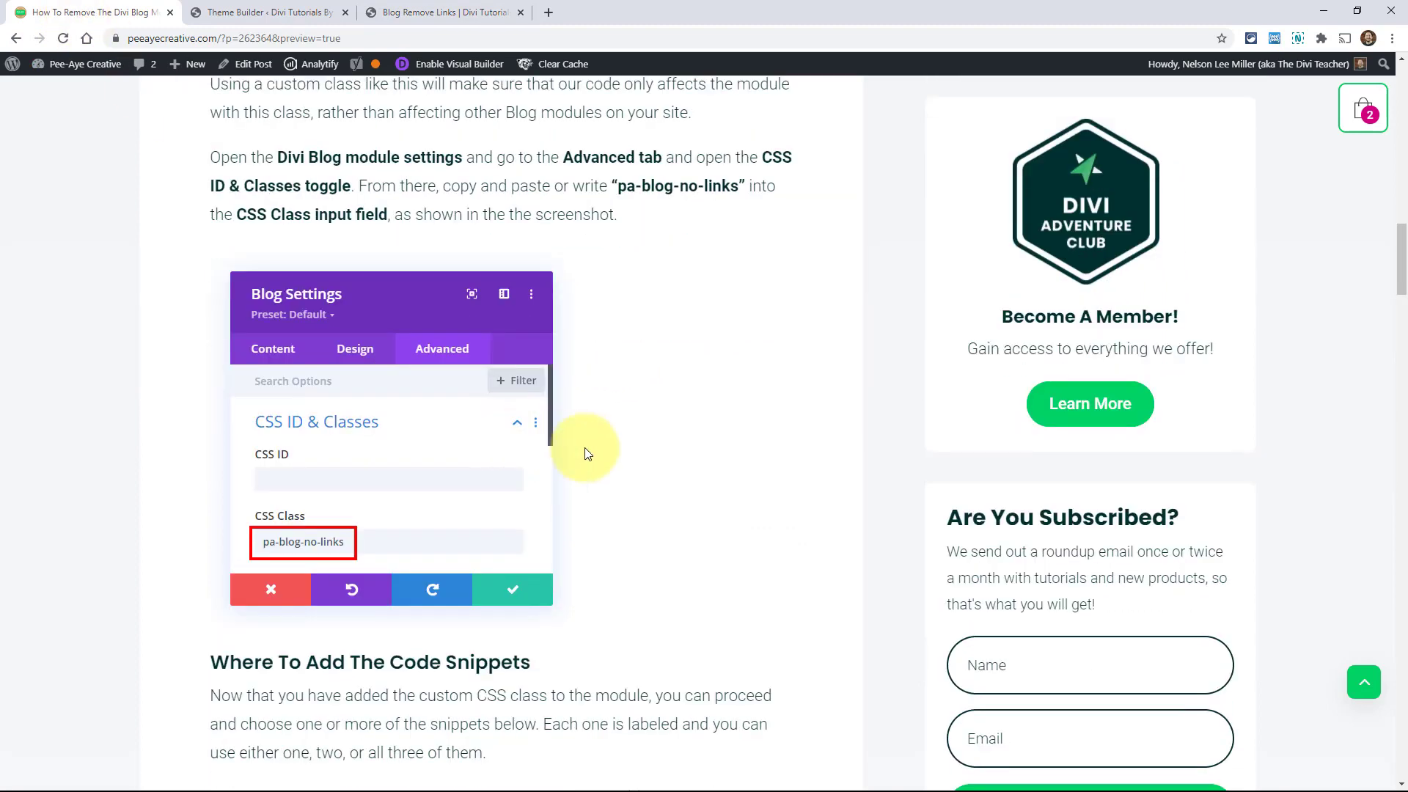
pyautogui.scroll(-5, 587, 453)
pyautogui.scroll(-2, 589, 451)
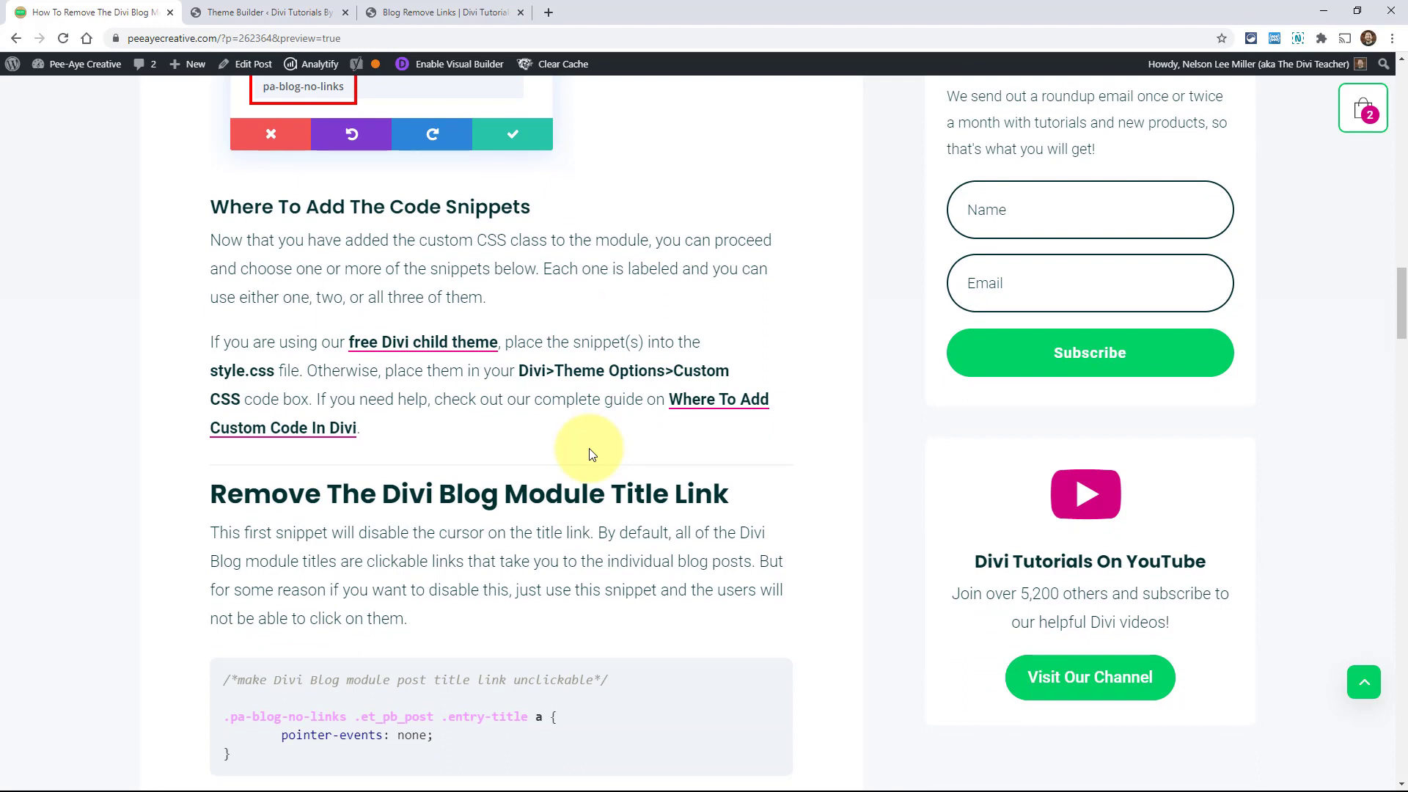
pyautogui.scroll(-4, 592, 453)
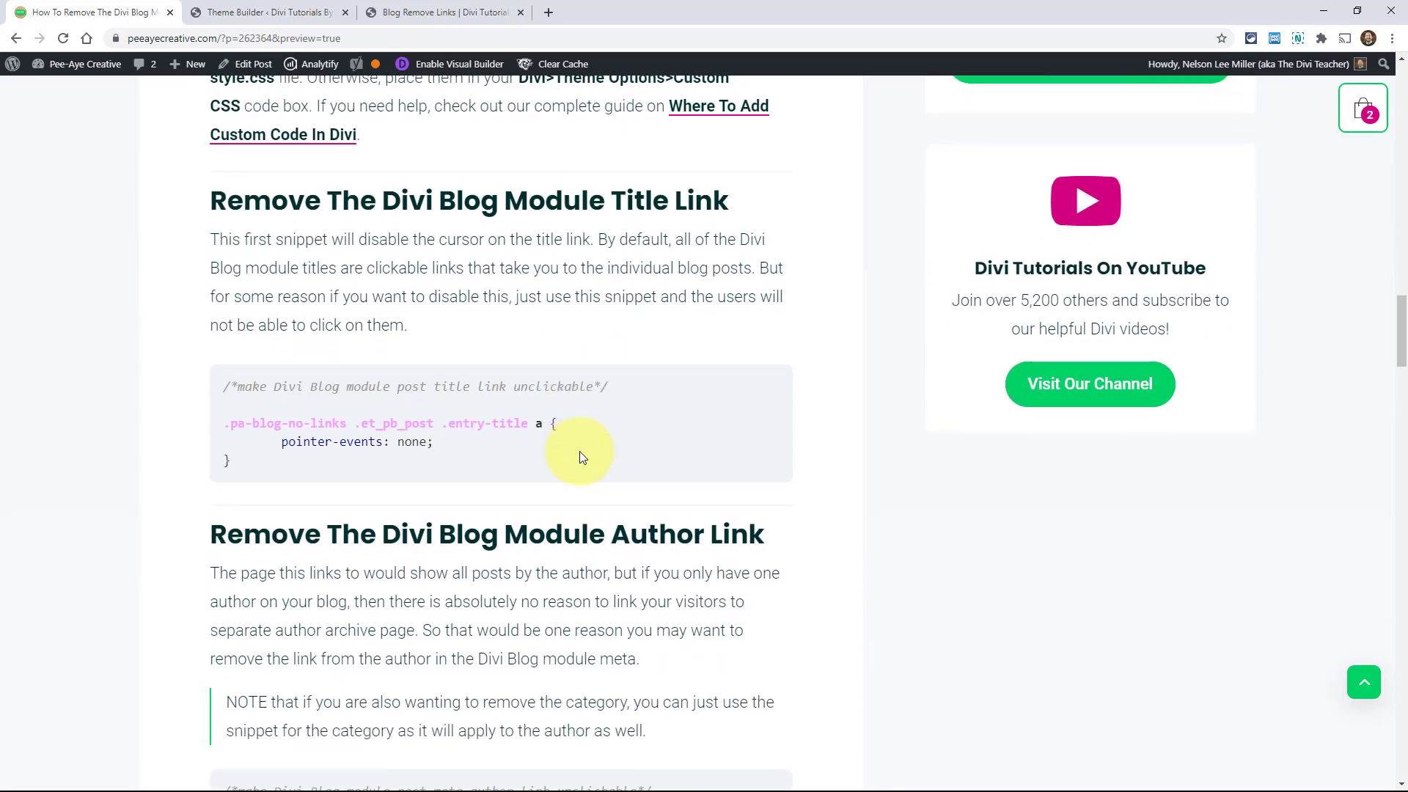
pyautogui.moveTo(235, 465); pyautogui.dragTo(223, 381)
pyautogui.hotkey('ctrl', 'c')
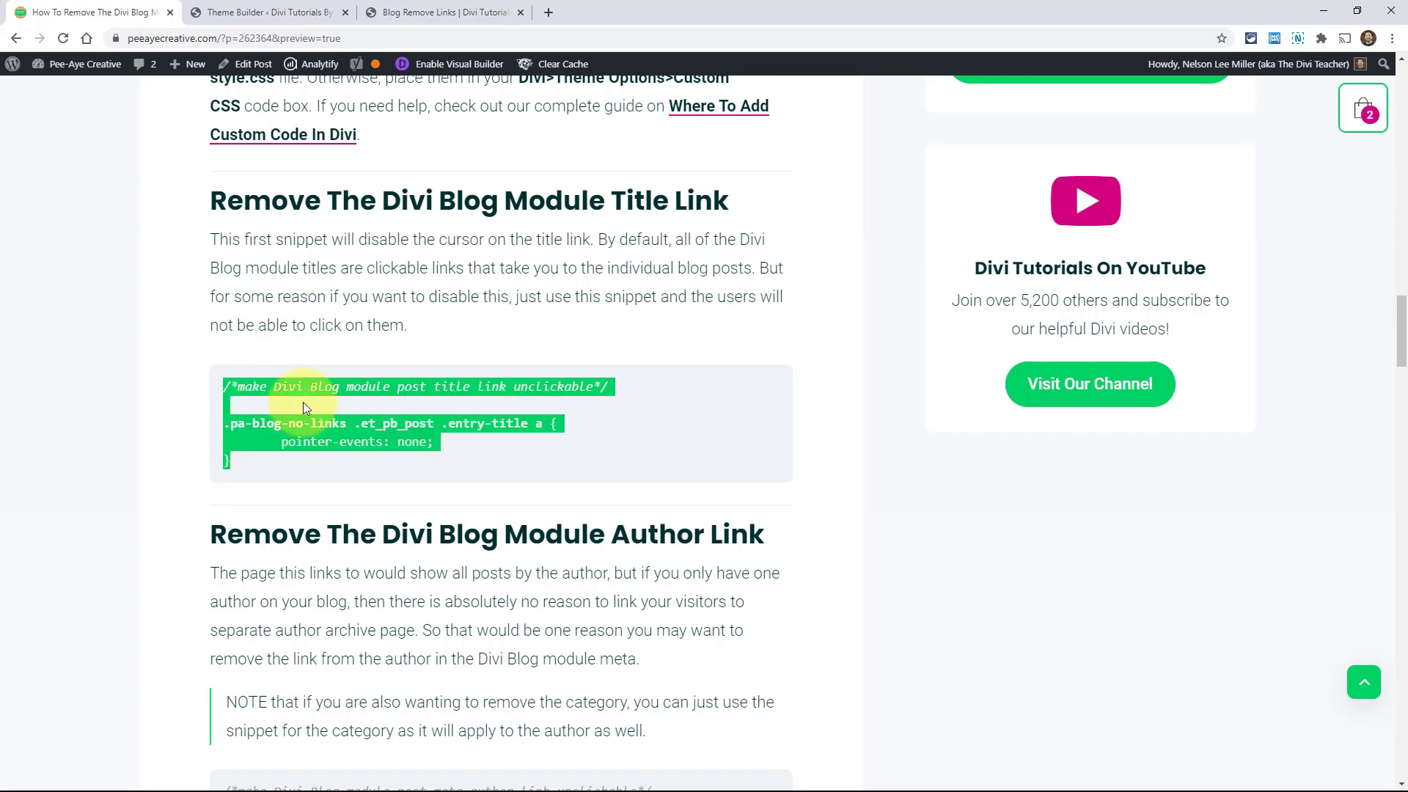
pyautogui.click(415, 13)
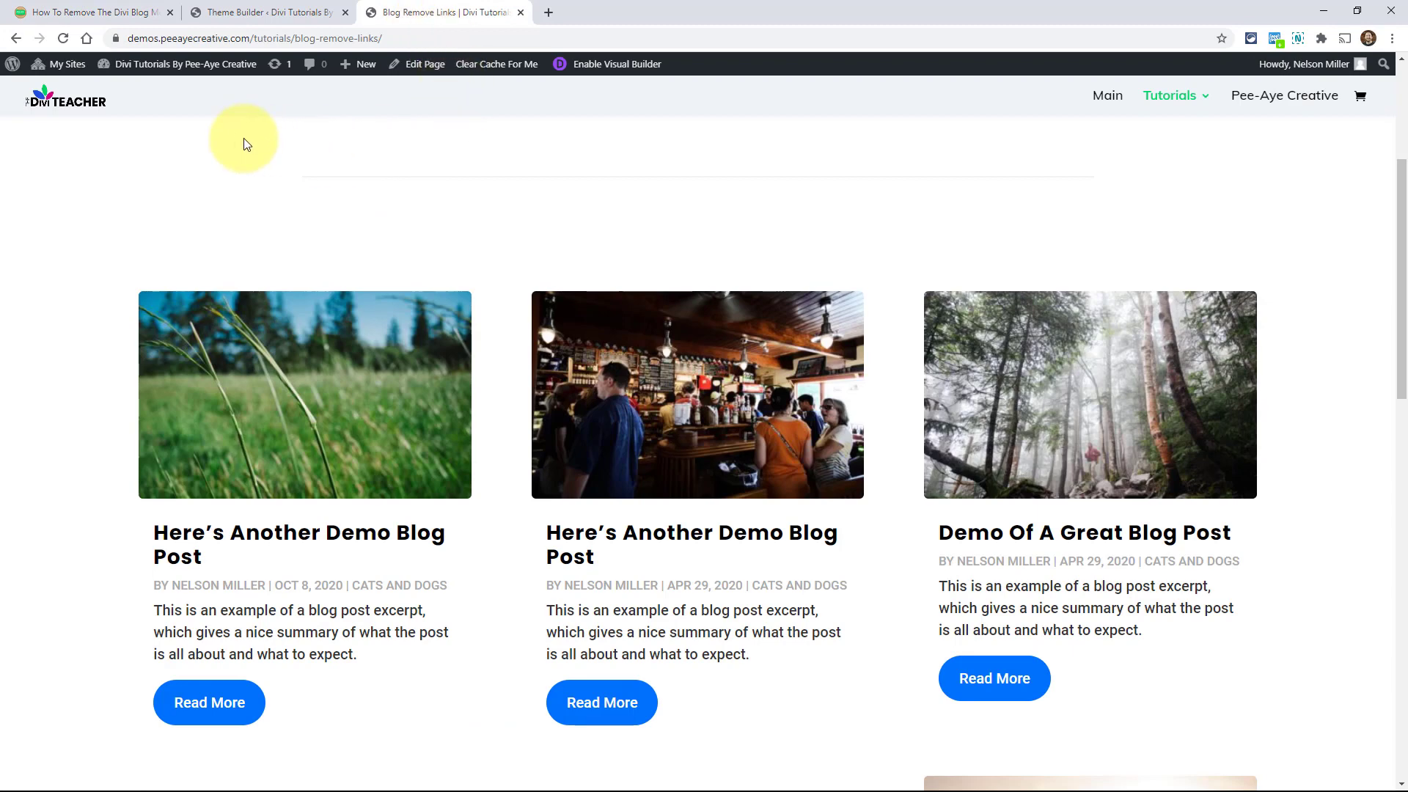
# - Paste the title-link CSS rule into a live CSS editor panel beside the demo page
pyautogui.scroll(-1, 246, 169)
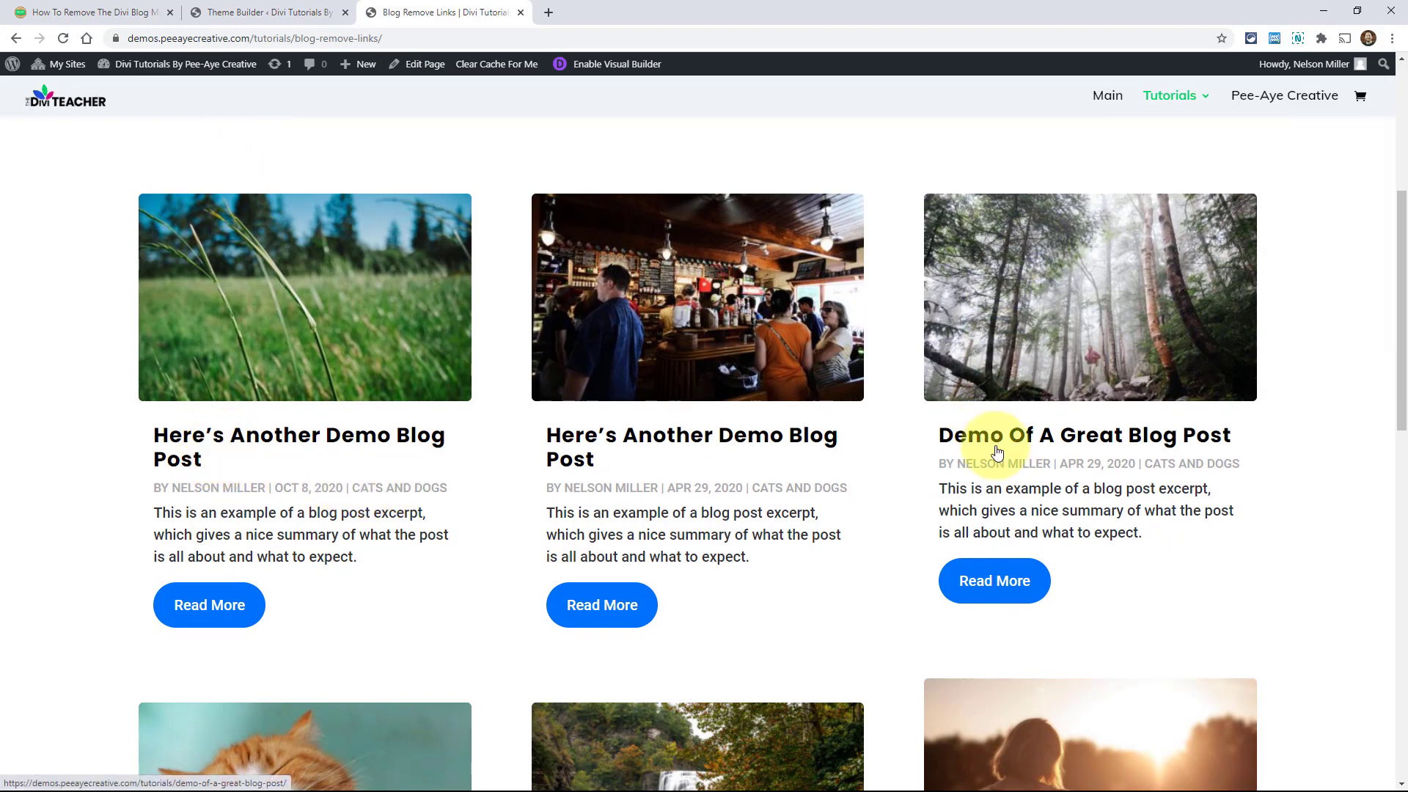
pyautogui.click(1273, 42)
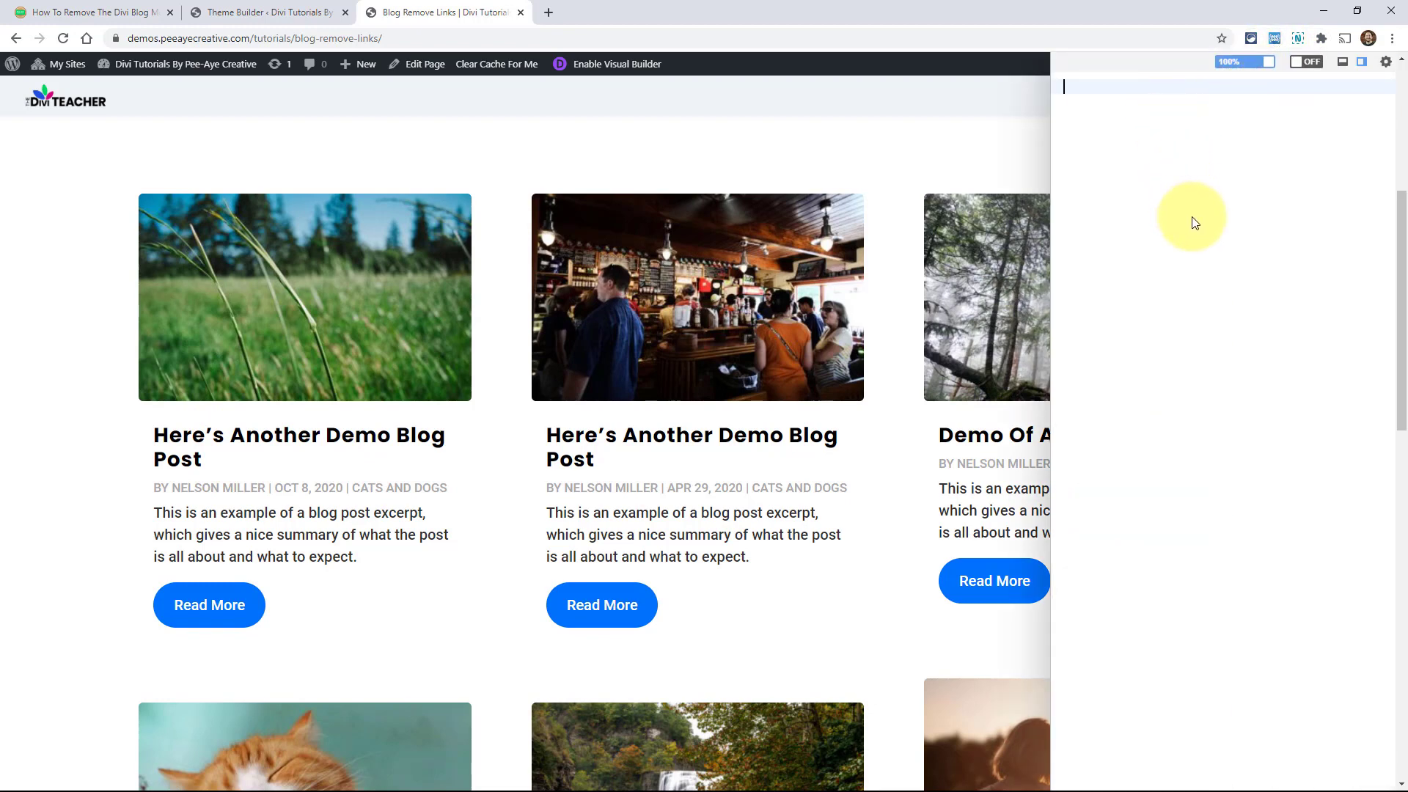
pyautogui.hotkey('ctrl', 'v')
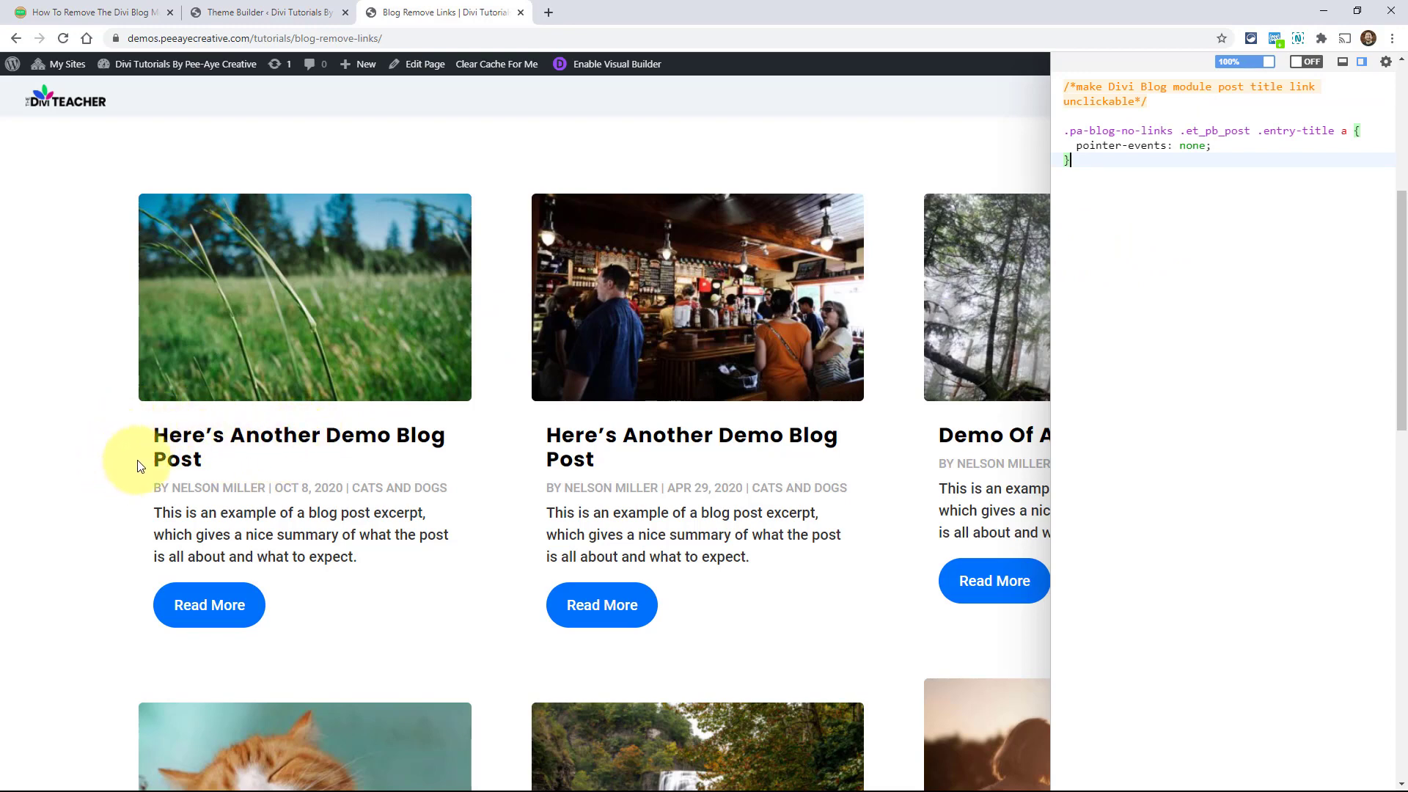
# - Verify the first post title is plain text and highlight the pointer-events: none declaration
pyautogui.doubleClick(377, 438)
pyautogui.click(290, 440)
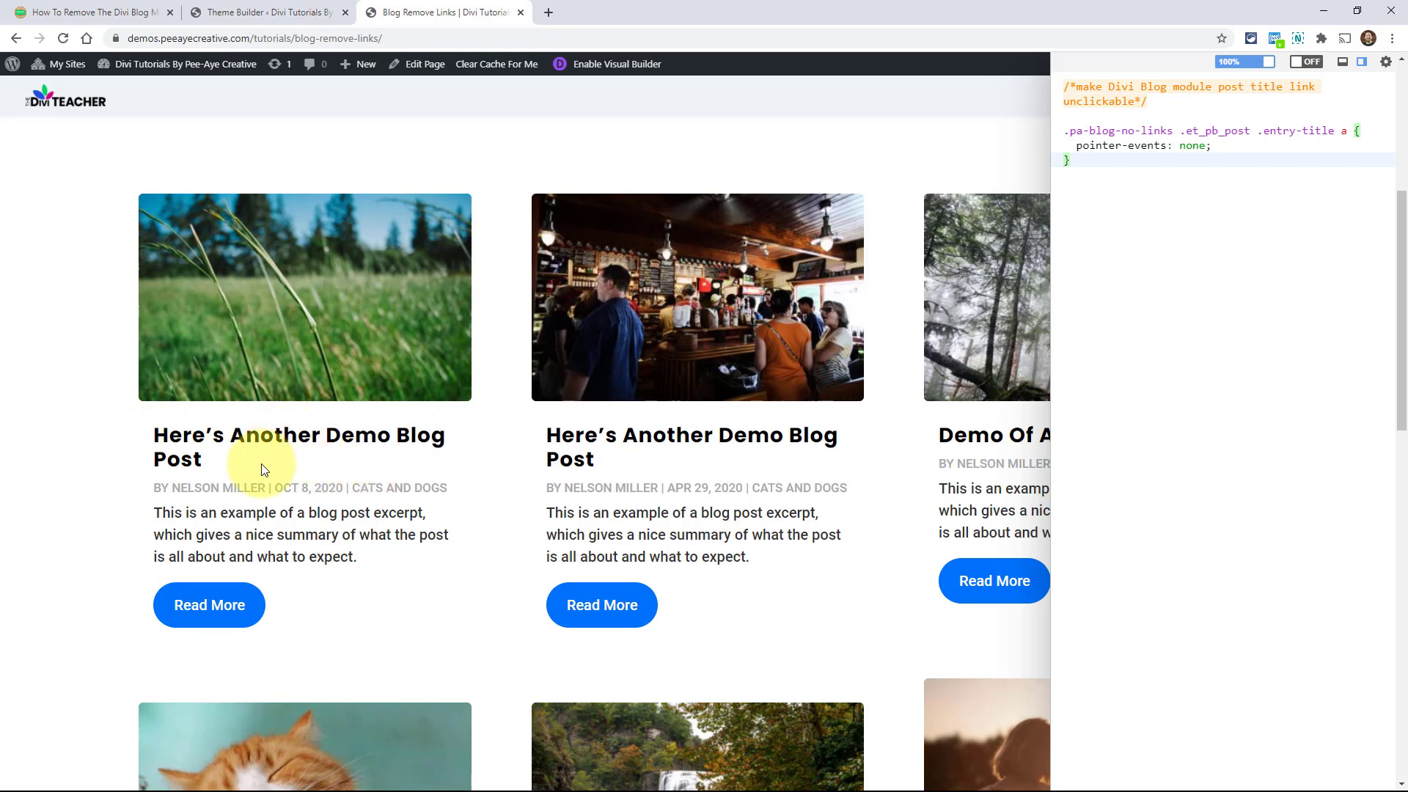
pyautogui.moveTo(164, 439); pyautogui.dragTo(283, 472)
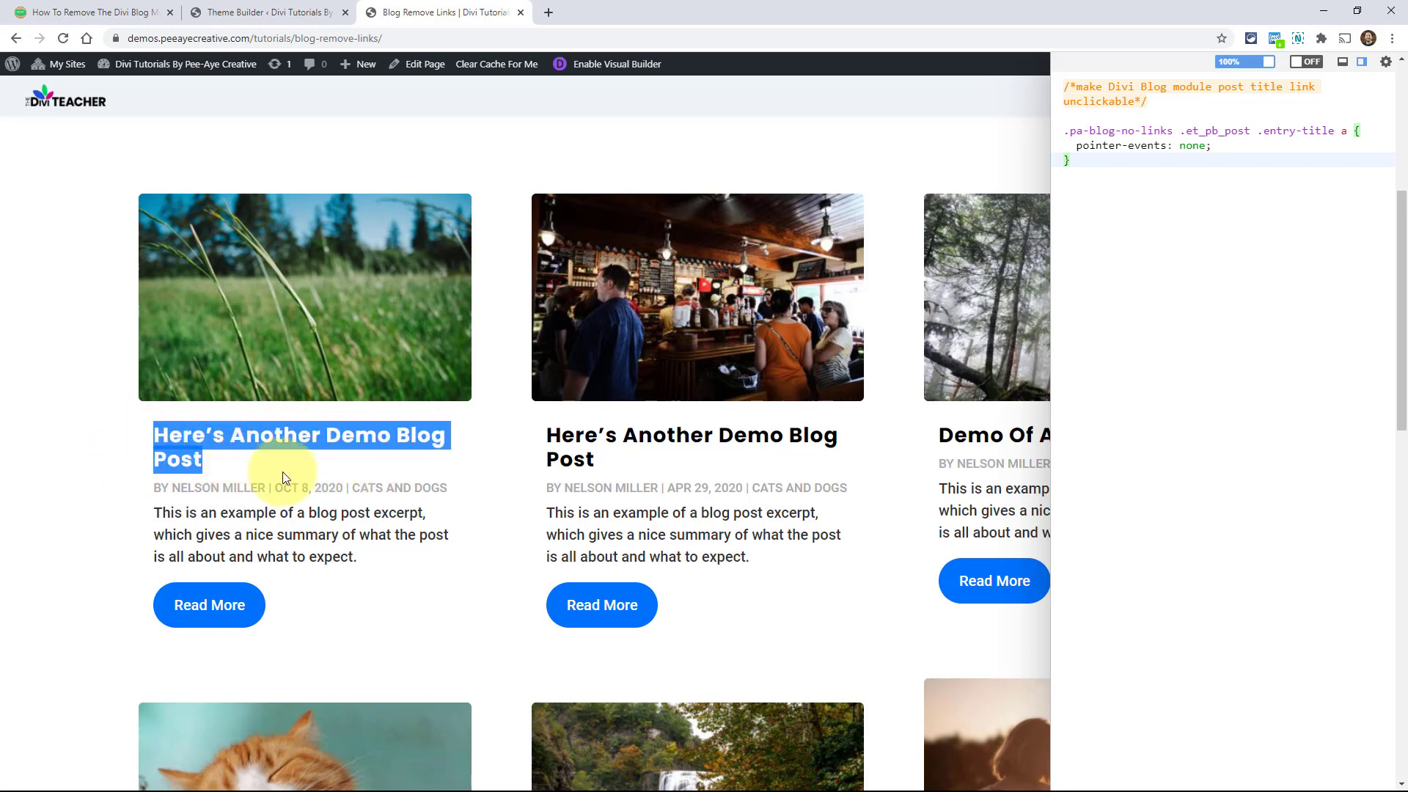
pyautogui.click(283, 472)
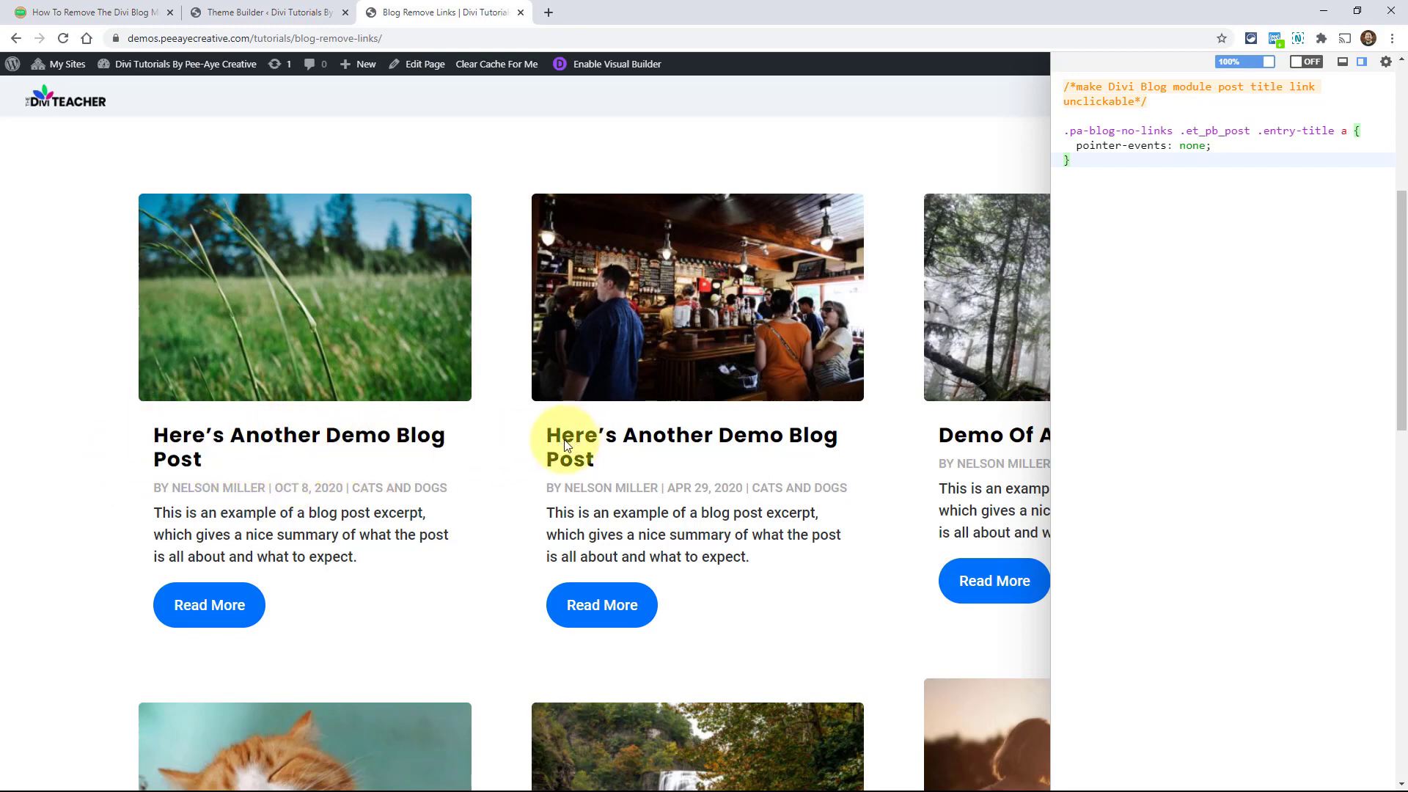
pyautogui.moveTo(1075, 146); pyautogui.dragTo(1208, 147)
pyautogui.moveTo(1064, 131); pyautogui.dragTo(1333, 130)
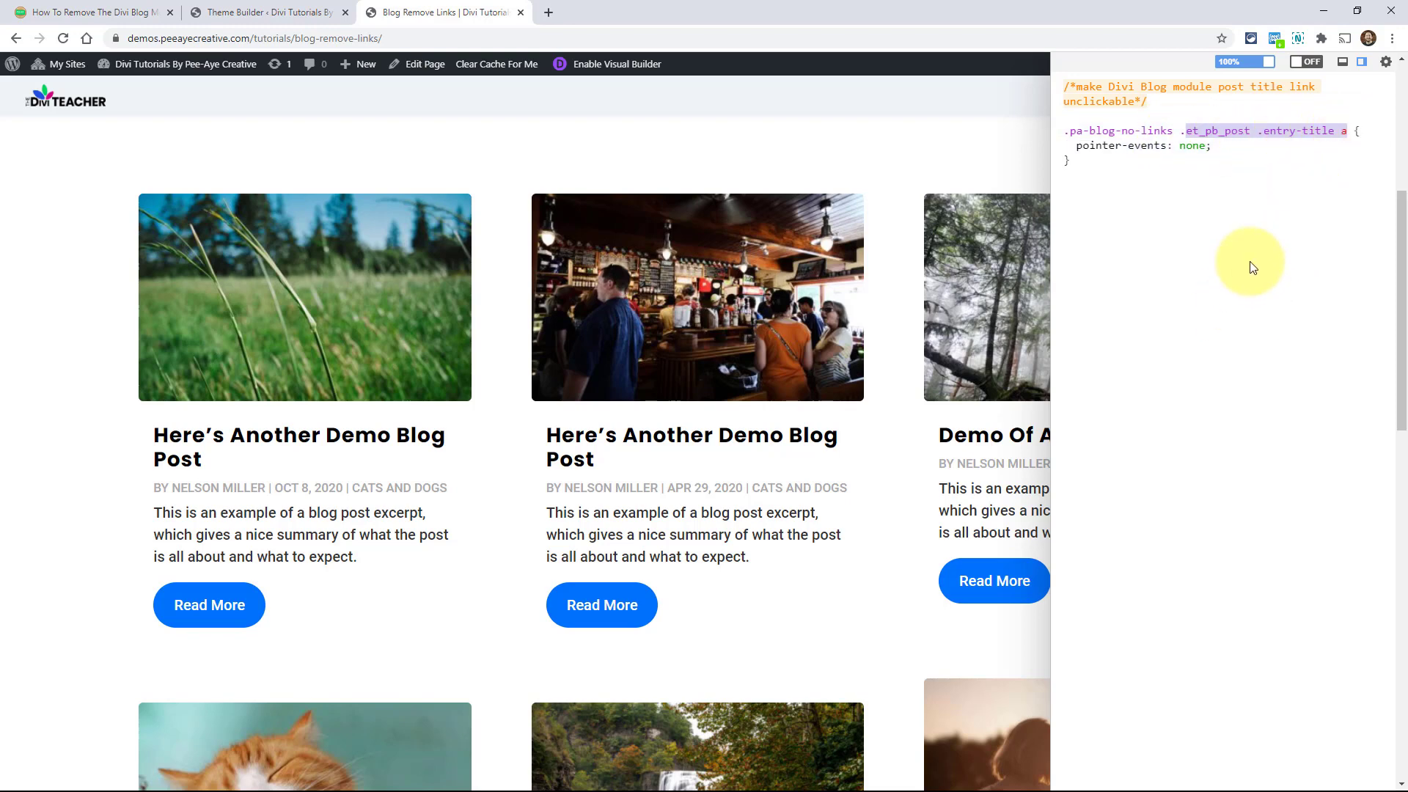
pyautogui.moveTo(1075, 145); pyautogui.dragTo(1211, 145)
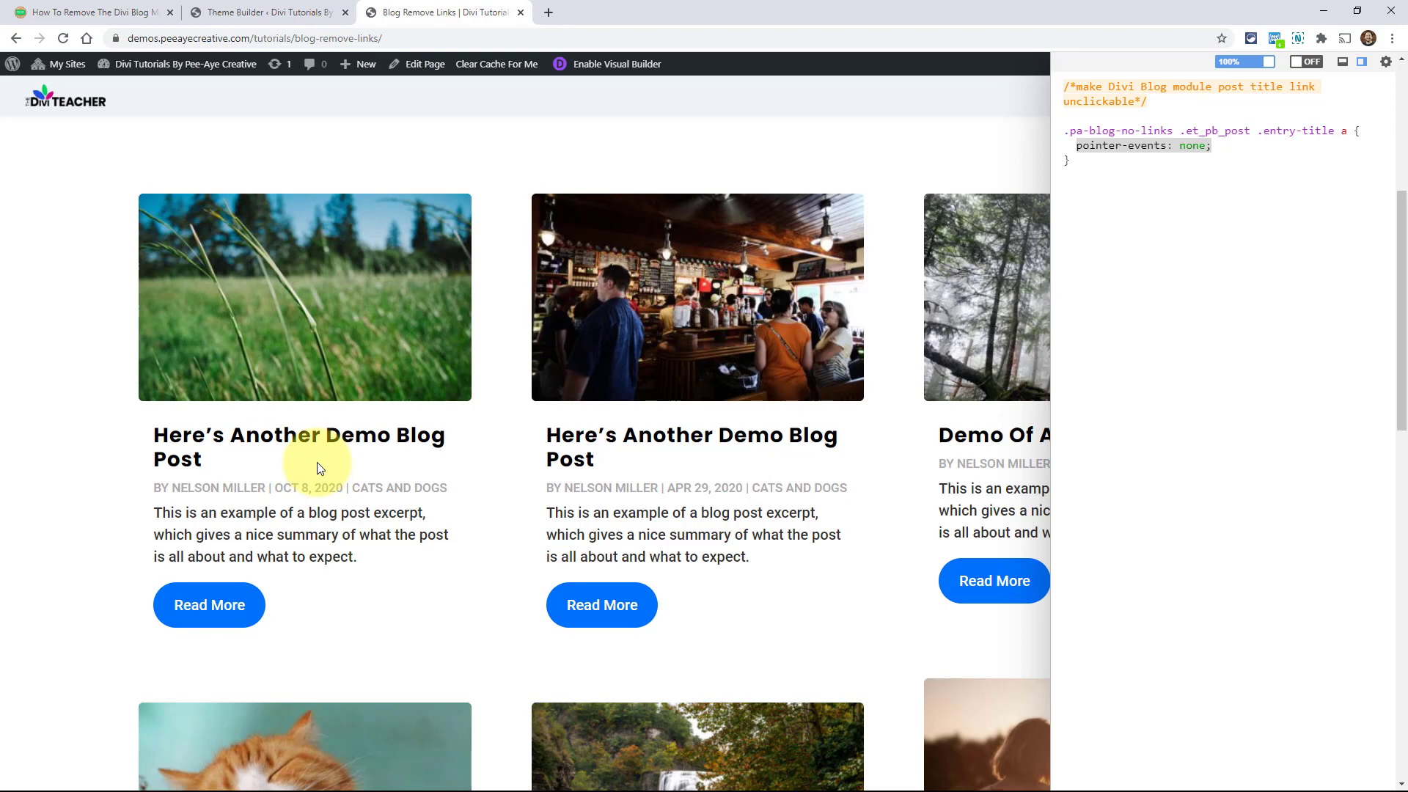
# - Select the author-link snippet and open a post's author archive in a new tab
pyautogui.click(94, 14)
pyautogui.scroll(-4, 340, 433)
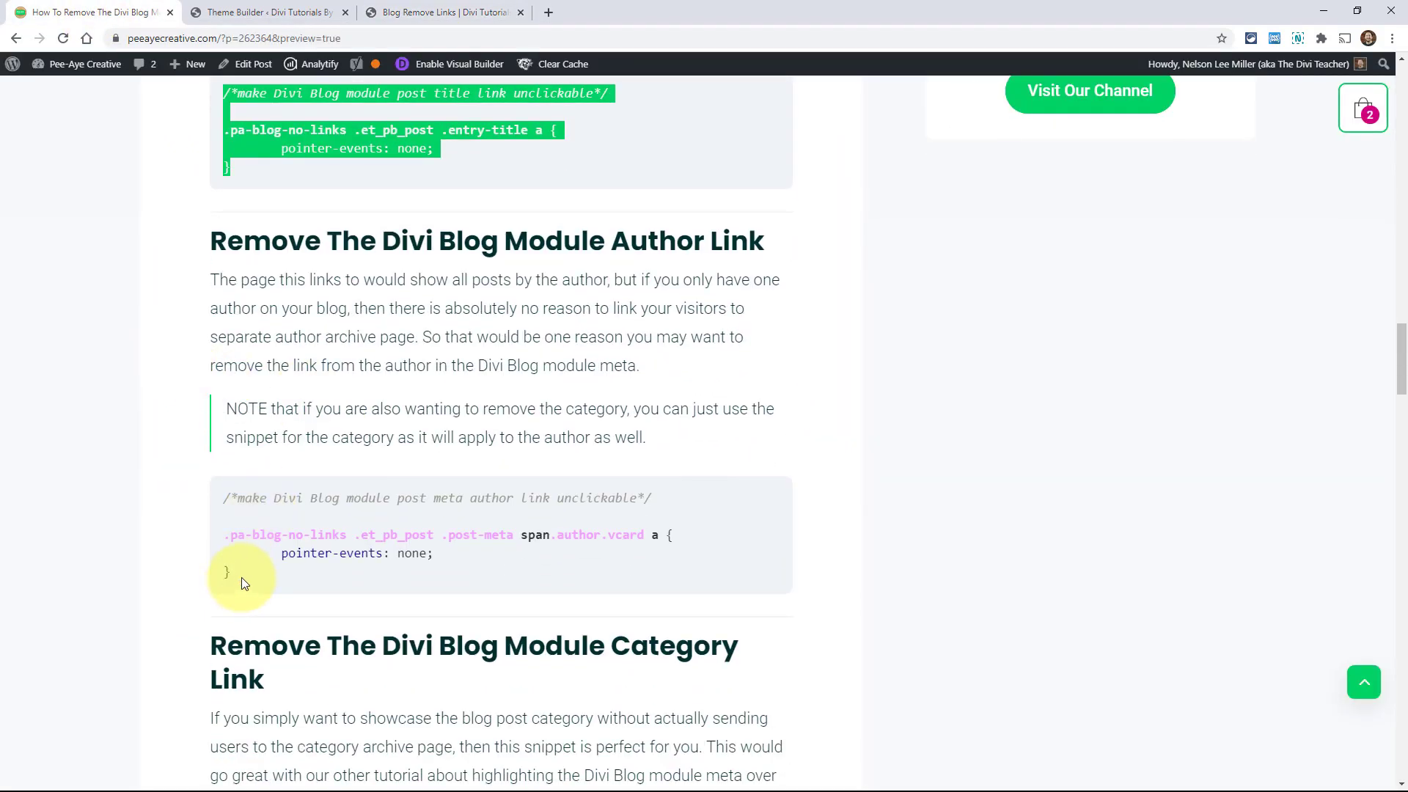
pyautogui.moveTo(241, 578); pyautogui.dragTo(209, 500)
pyautogui.hotkey('ctrl', 'c')
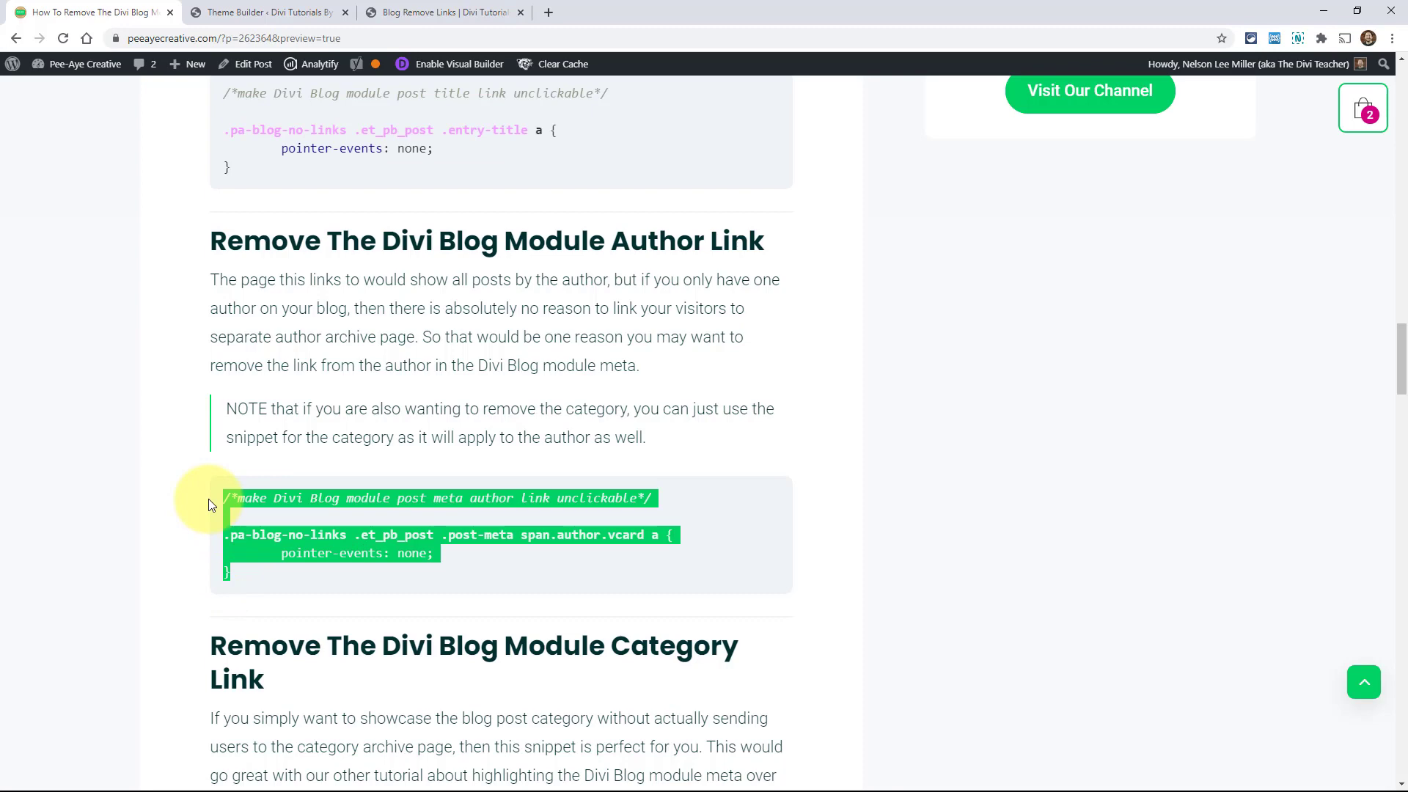
pyautogui.click(389, 13)
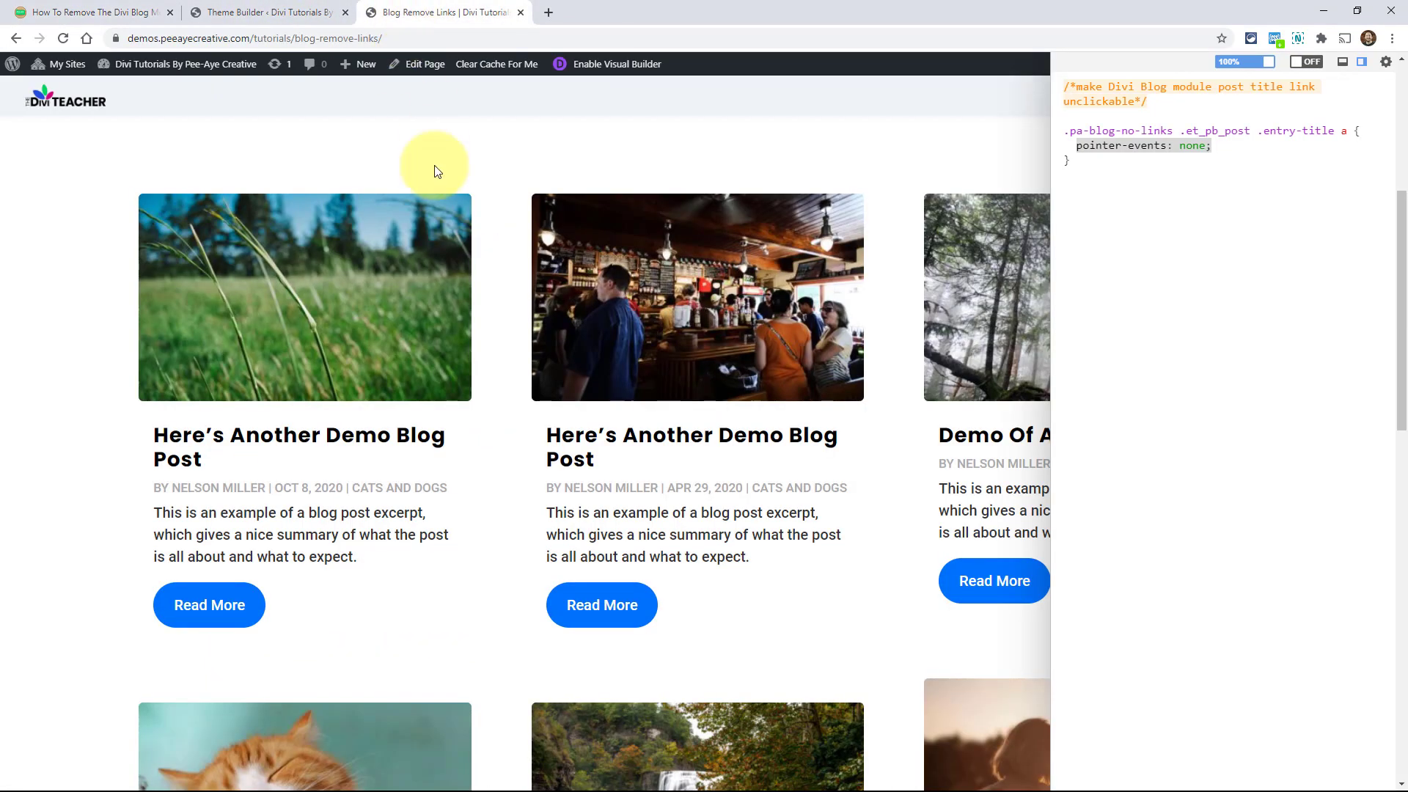
pyautogui.rightClick(204, 489)
pyautogui.click(232, 504)
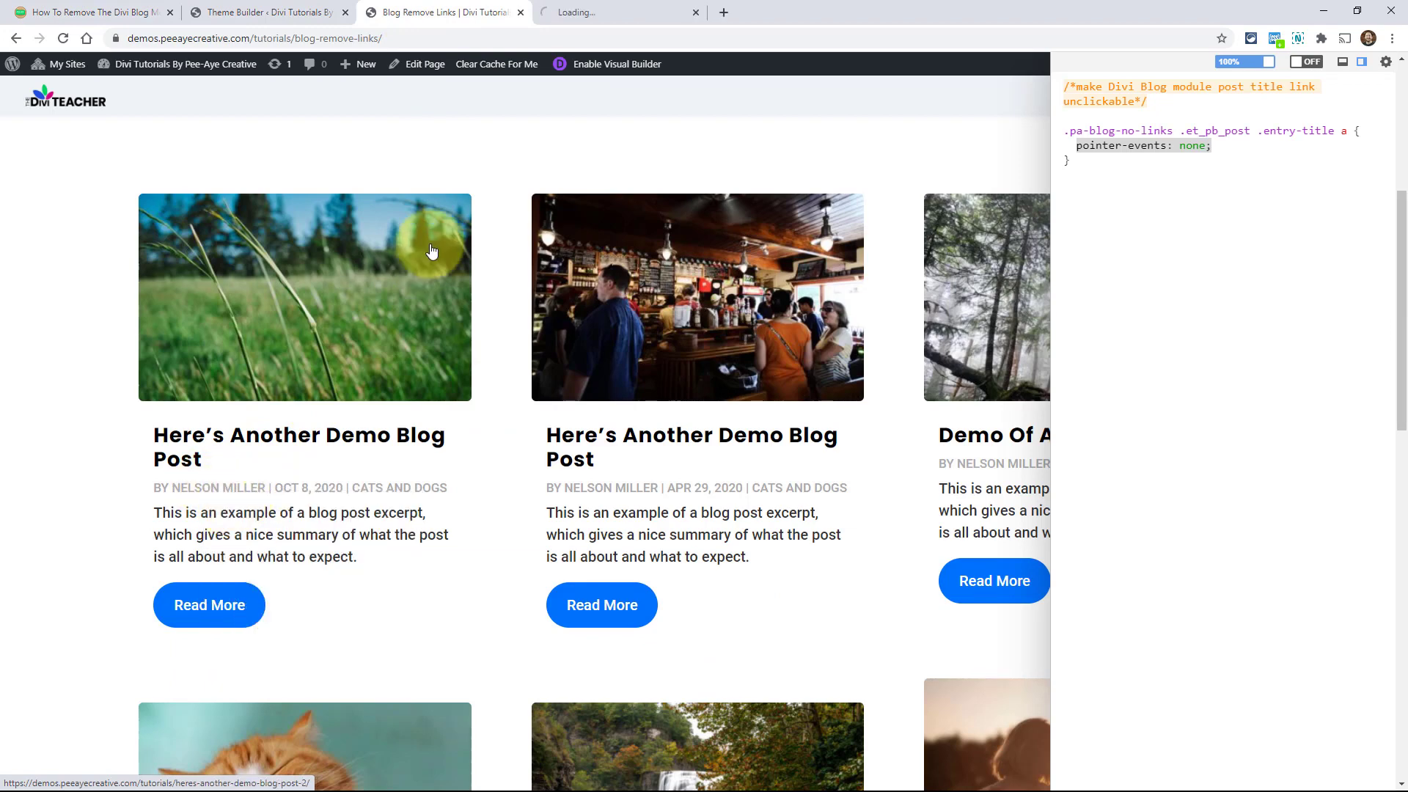
pyautogui.click(604, 7)
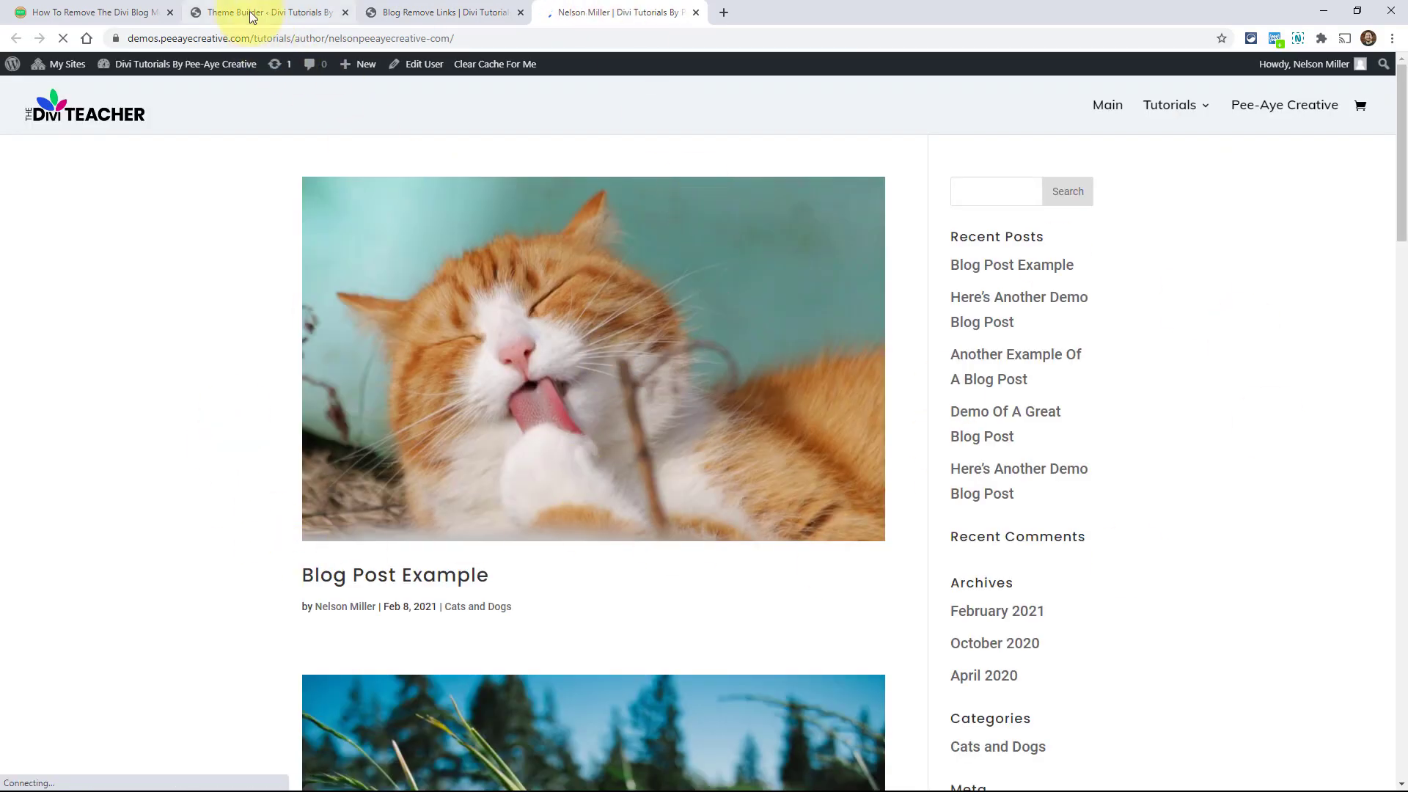
pyautogui.click(425, 6)
# - Paste the author-link rule below the title rule and highlight its pa-blog-no-links span.author.vcard a selector
pyautogui.click(1093, 176)
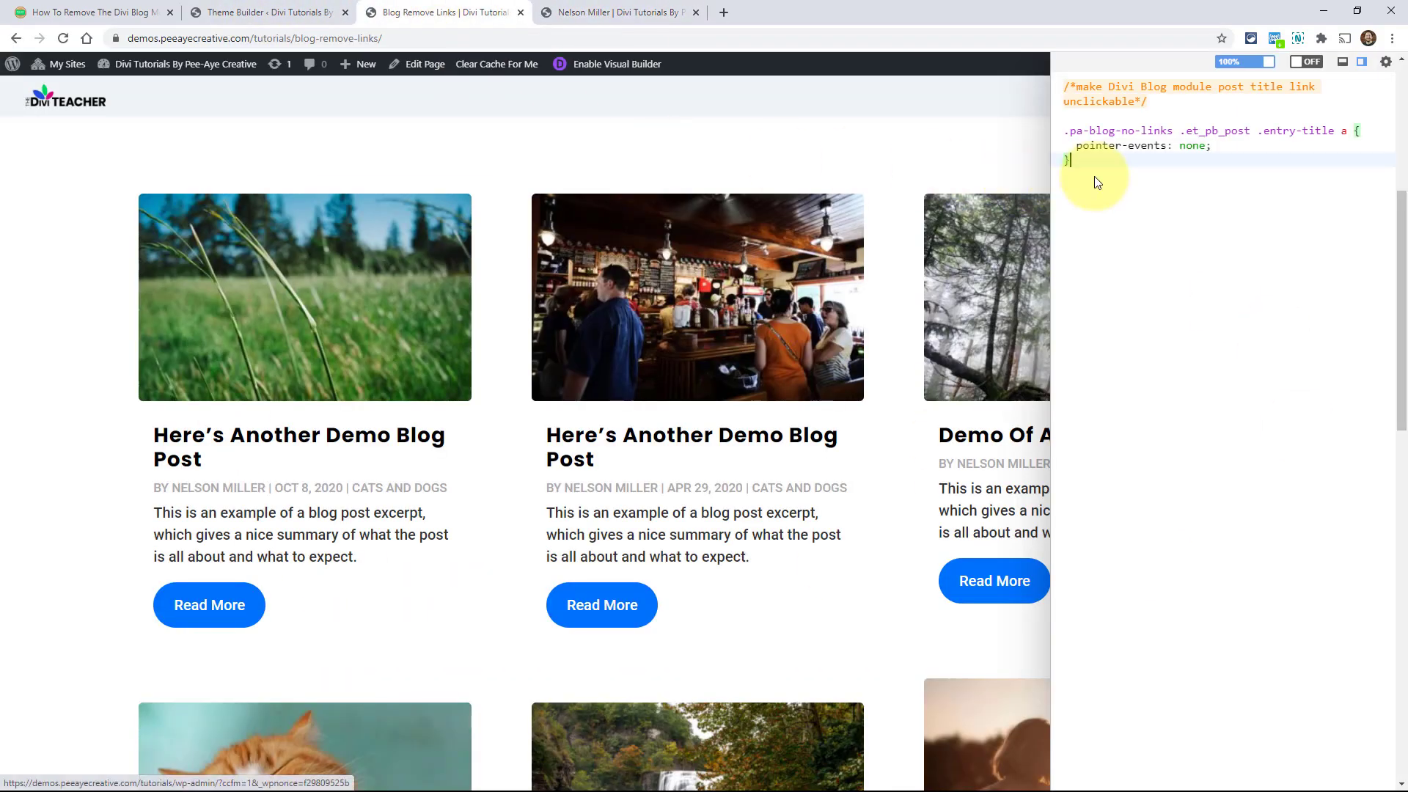
pyautogui.press('Return')
pyautogui.press('Return')
pyautogui.hotkey('ctrl', 'v')
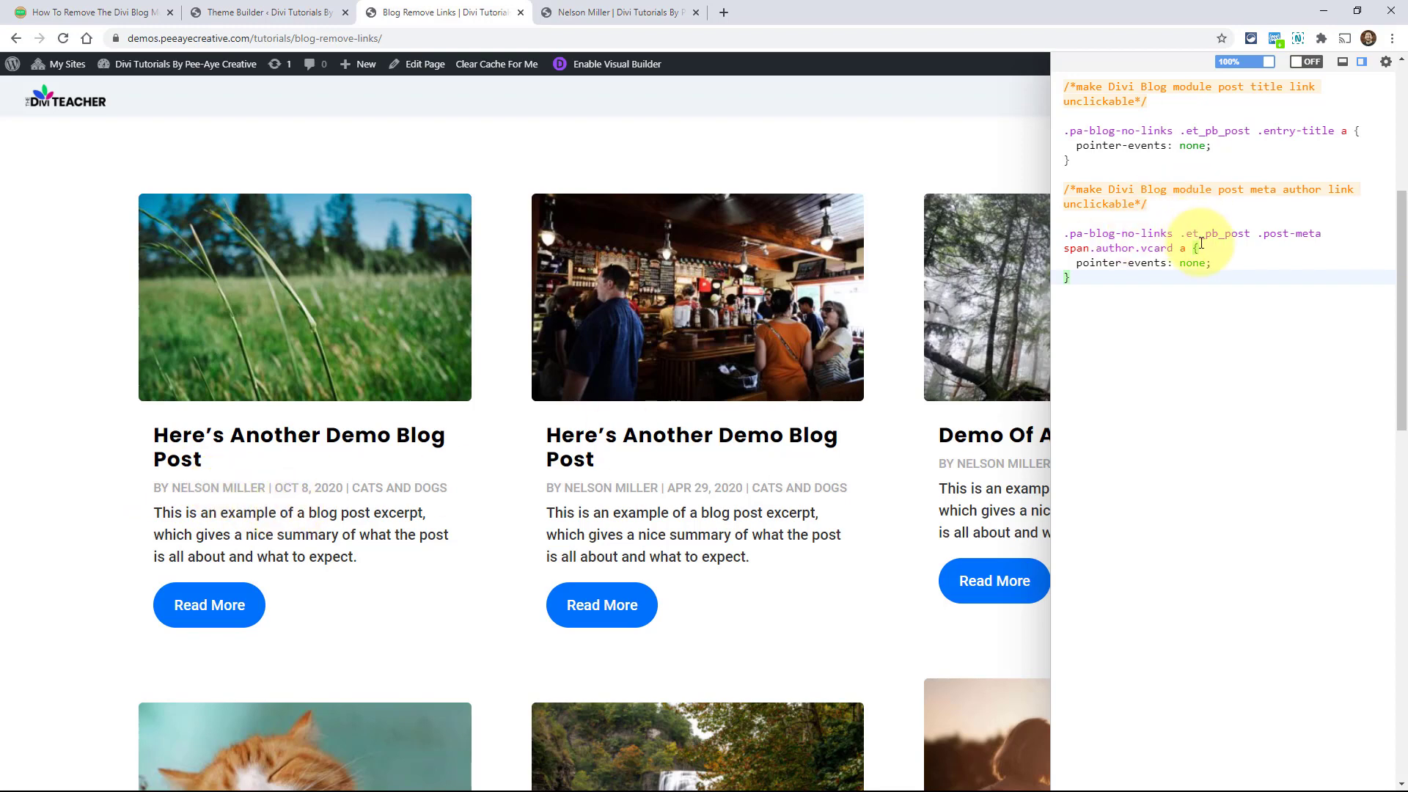
pyautogui.click(1069, 234)
pyautogui.moveTo(1128, 234); pyautogui.dragTo(1313, 235)
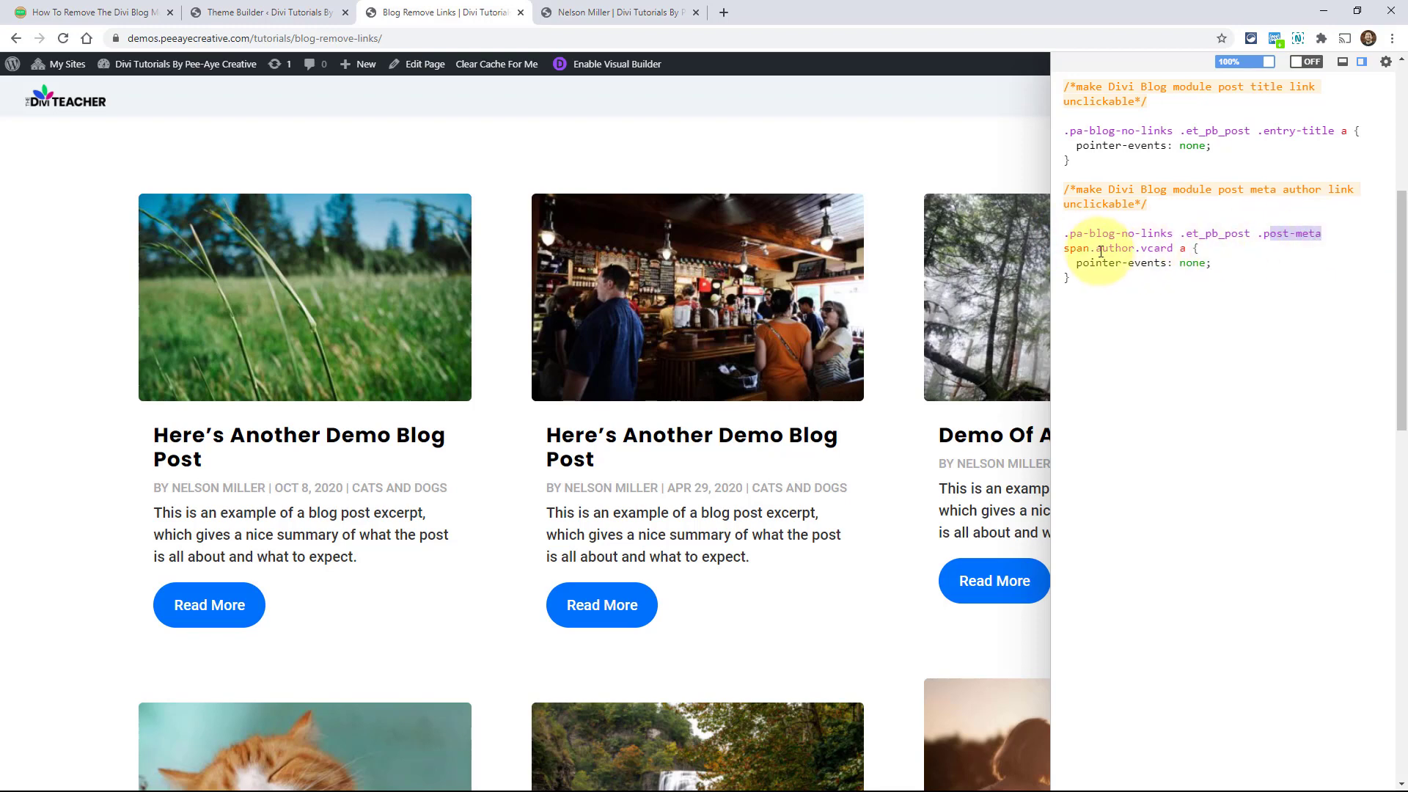
pyautogui.moveTo(1061, 249); pyautogui.dragTo(1165, 249)
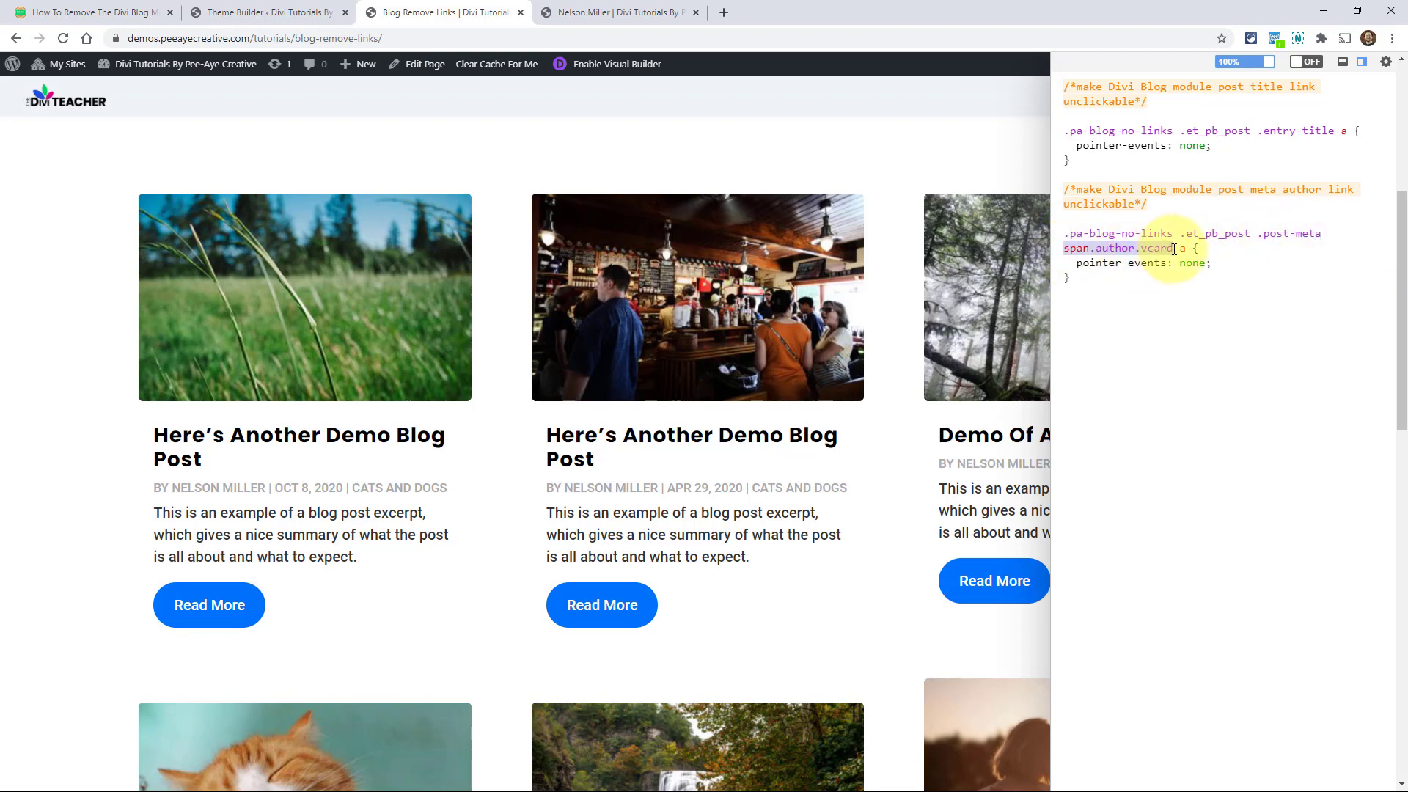
pyautogui.doubleClick(1182, 249)
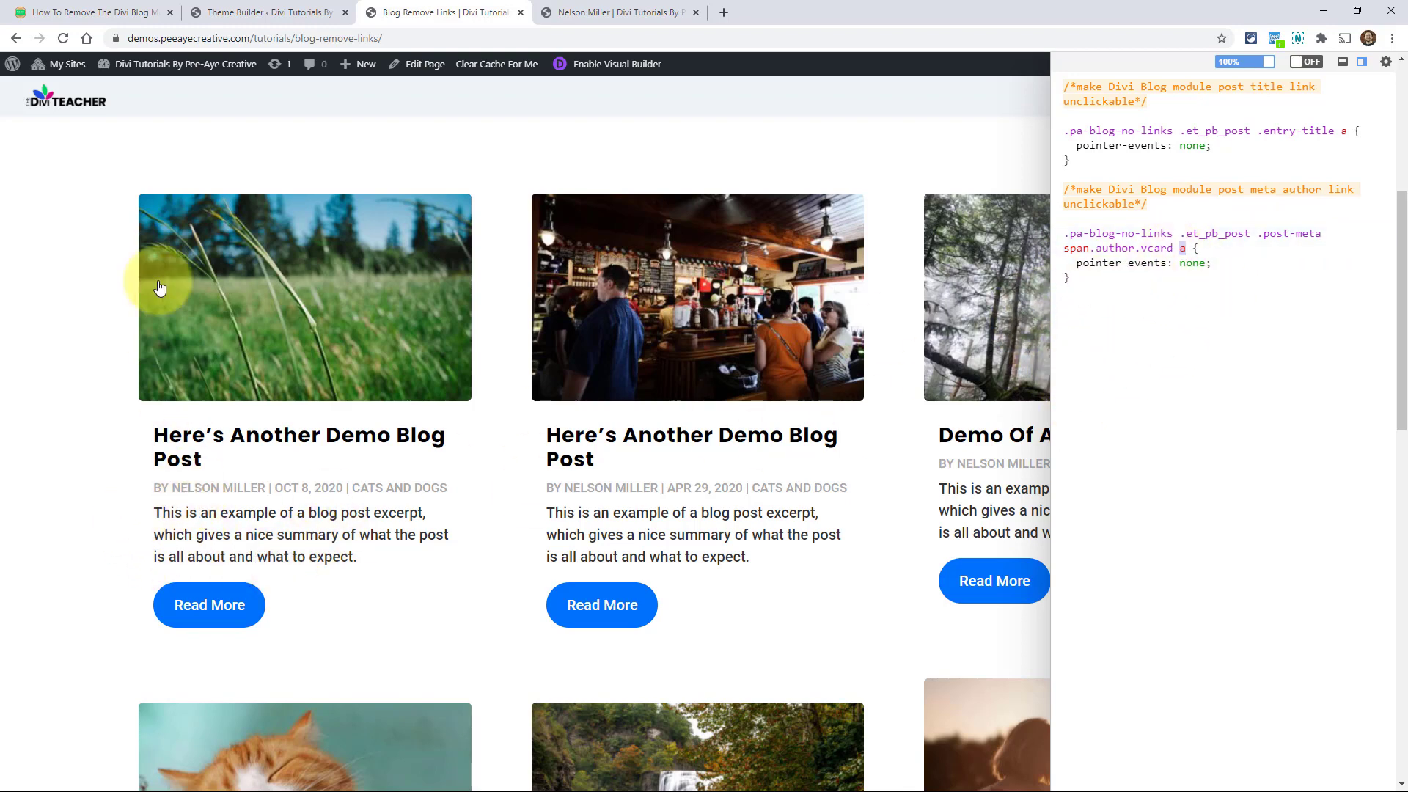
# - Select the category-link CSS snippet in the tutorial article
pyautogui.click(80, 12)
pyautogui.scroll(-7, 595, 440)
pyautogui.moveTo(248, 566); pyautogui.dragTo(227, 489)
pyautogui.hotkey('ctrl', 'c')
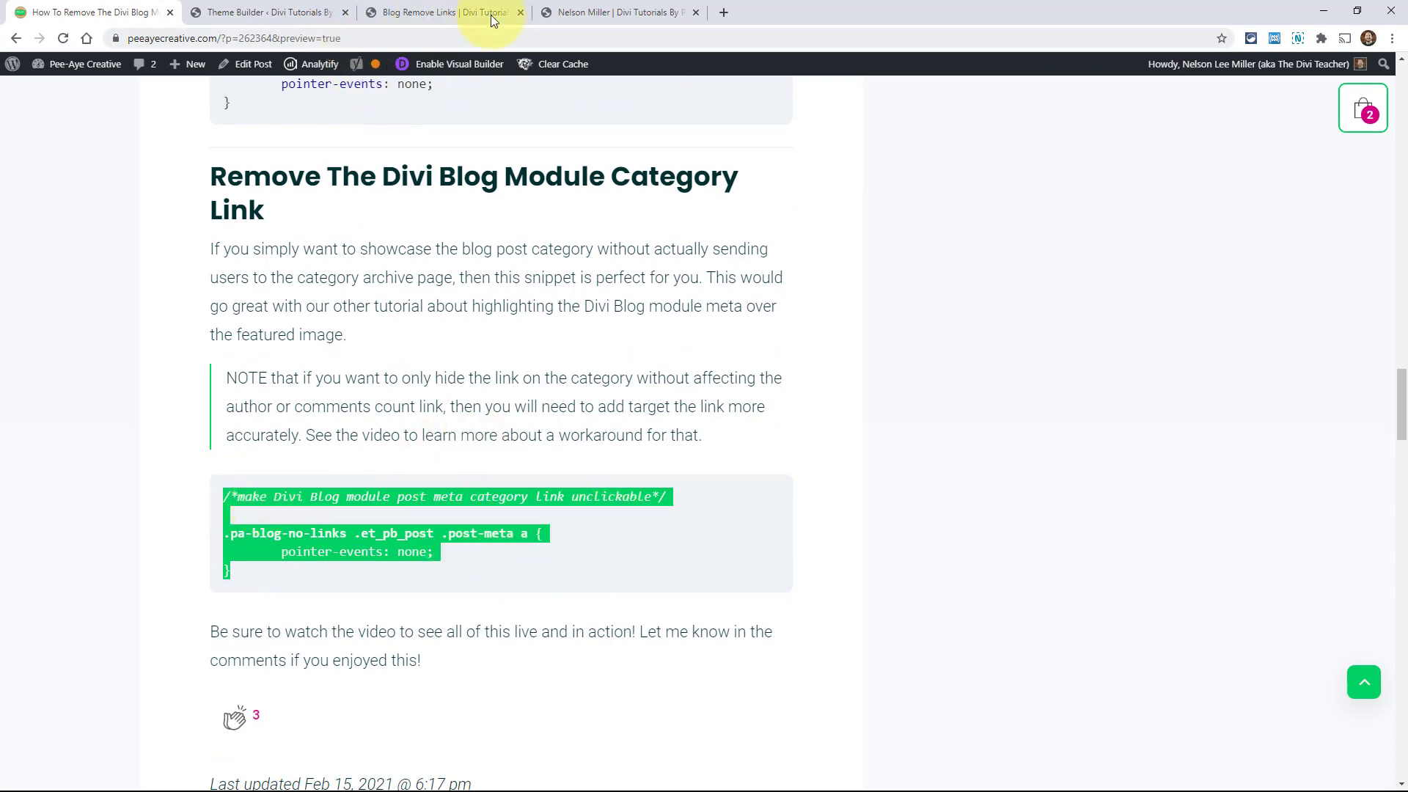
# - Paste the post-meta category-link rule at the end of the CSS and delete the author-link rule
pyautogui.click(432, 13)
pyautogui.click(1129, 325)
pyautogui.press('Return')
pyautogui.press('Return')
pyautogui.hotkey('ctrl', 'v')
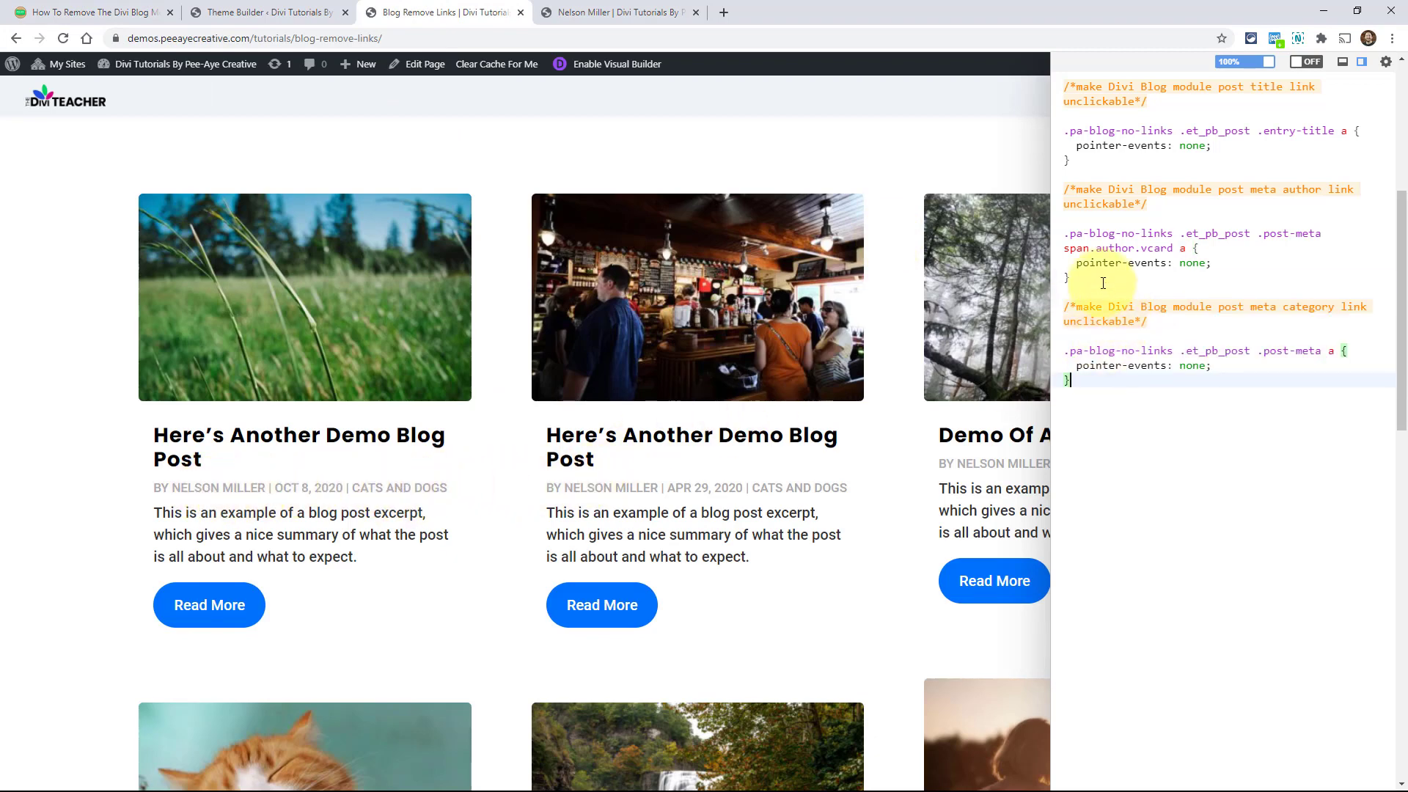
pyautogui.moveTo(1071, 278); pyautogui.dragTo(1044, 189)
pyautogui.press('BackSpace')
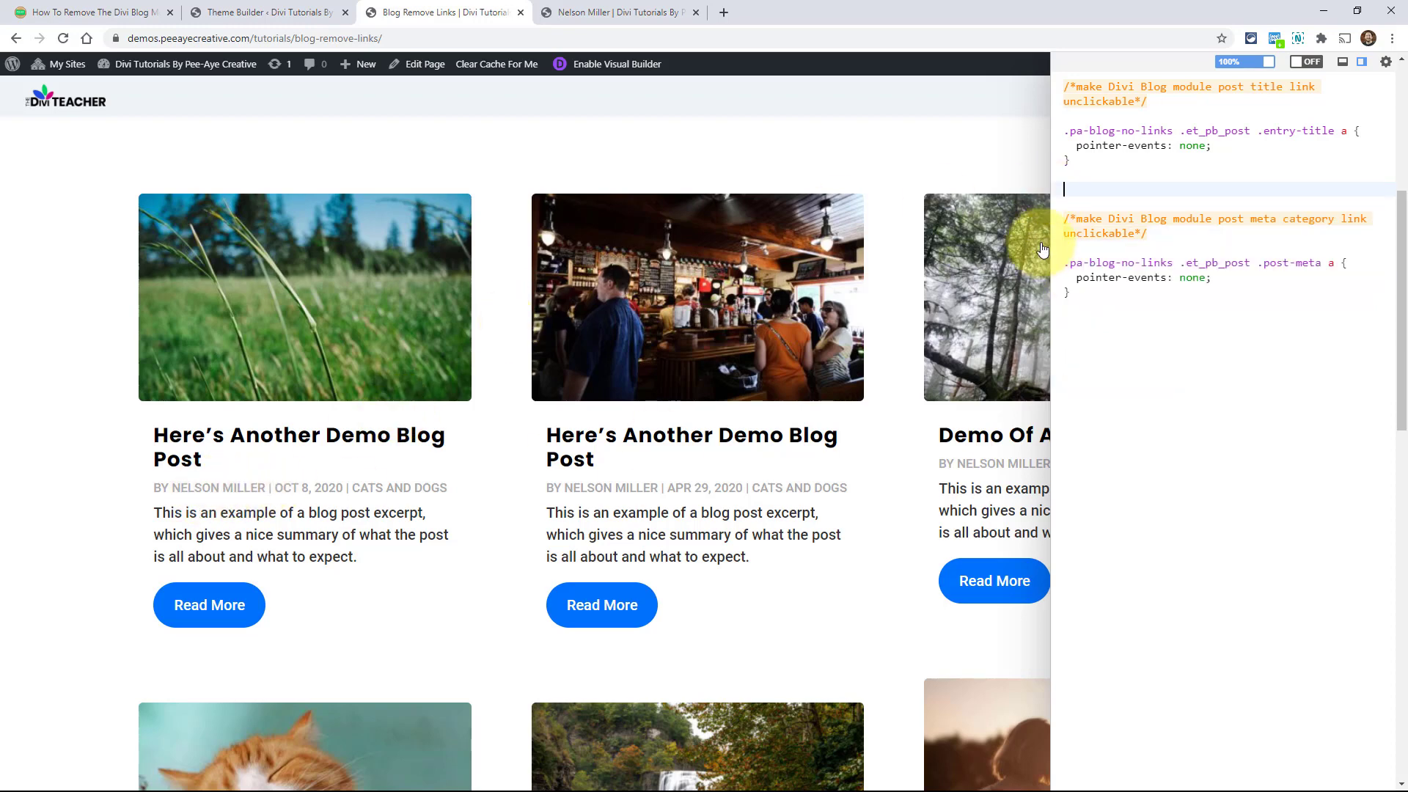
pyautogui.moveTo(1091, 315); pyautogui.dragTo(1321, 262)
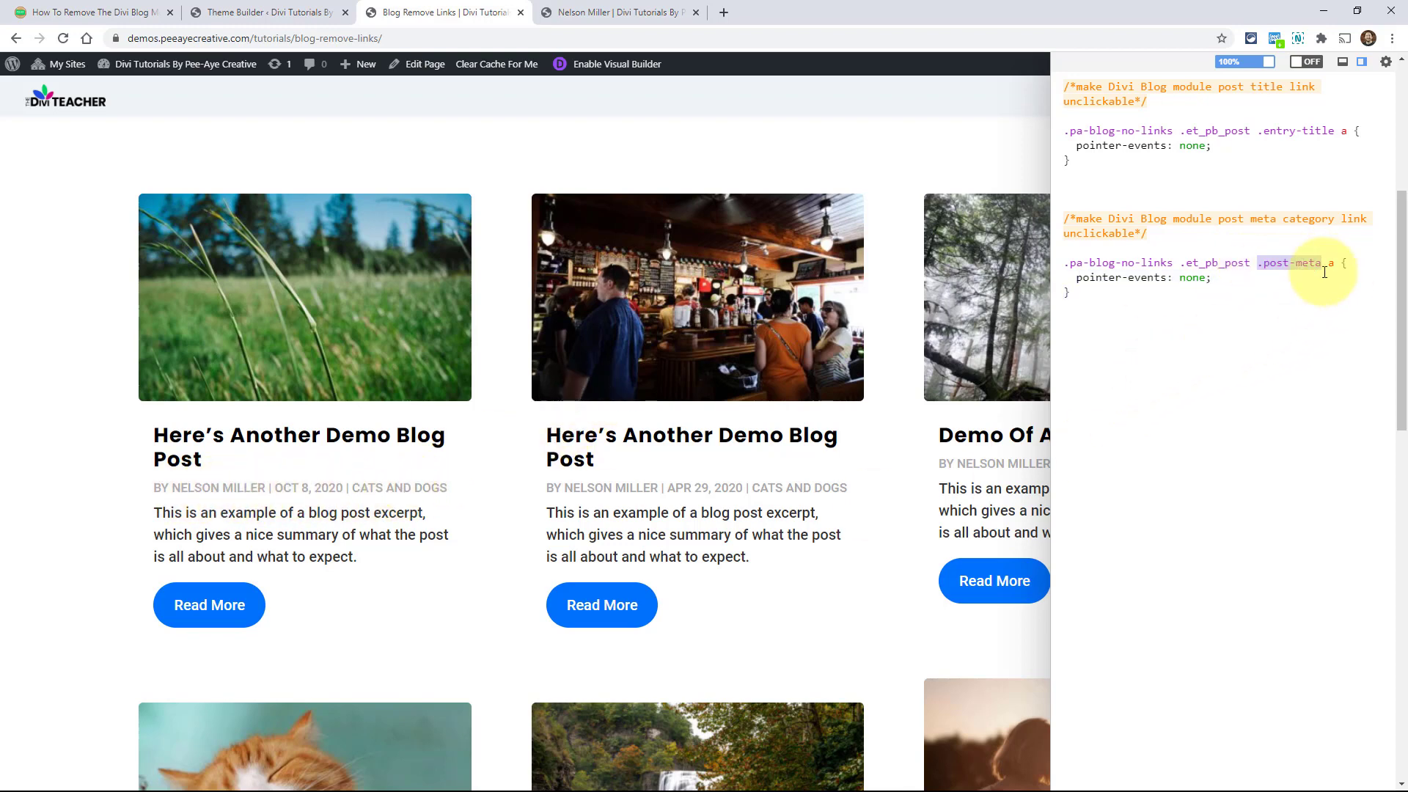
pyautogui.click(1161, 294)
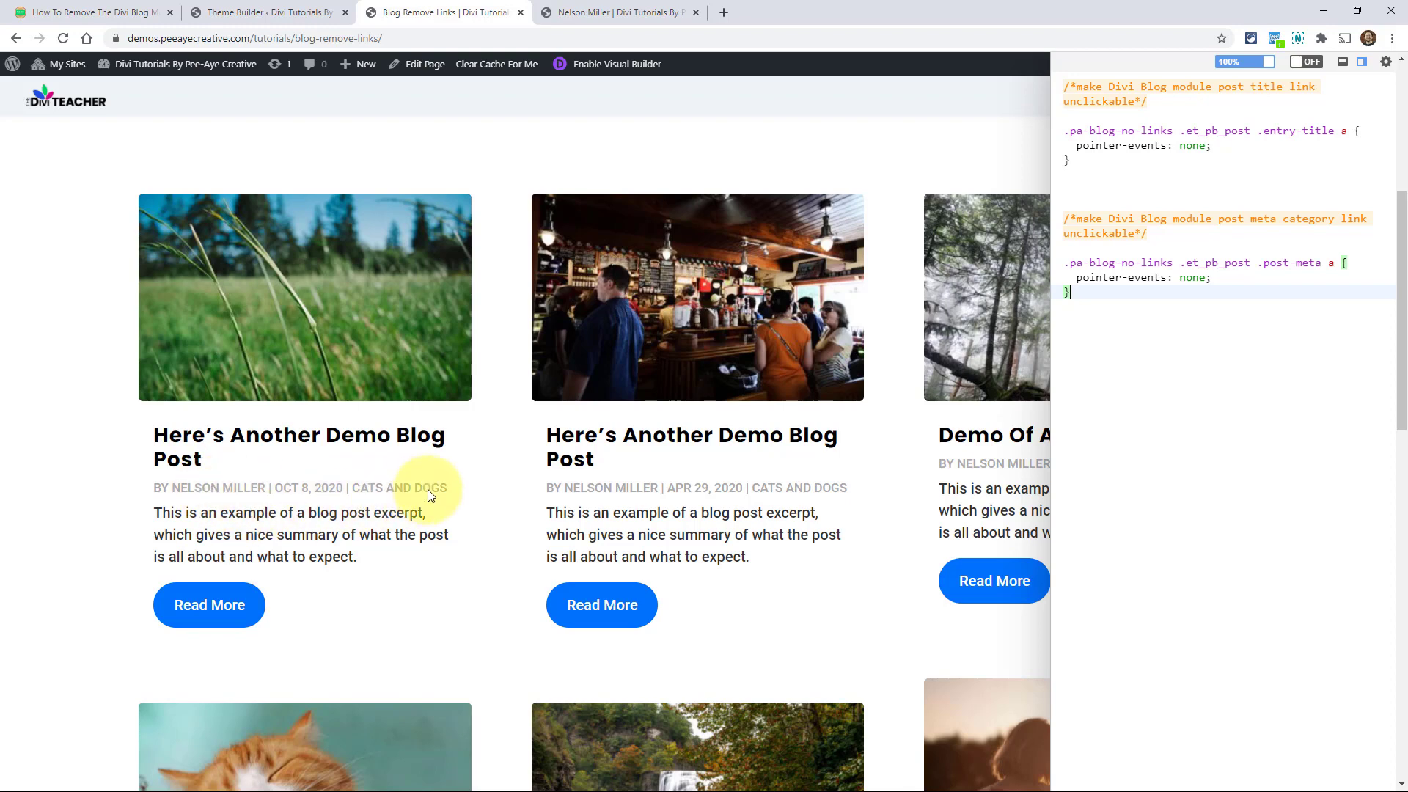
pyautogui.click(1333, 263)
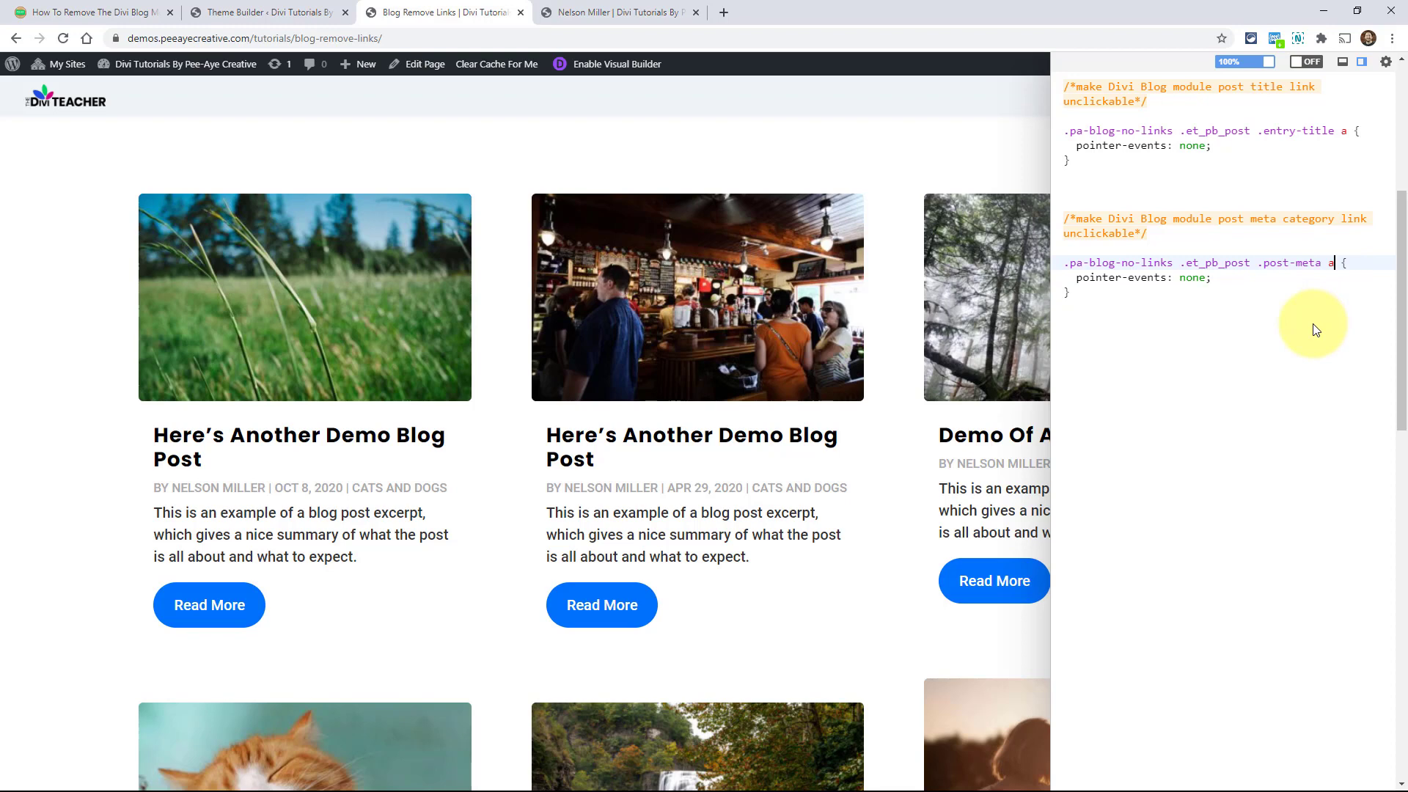
# - Append :nth-child(3) to the post-meta link selector so only category links are disabled
pyautogui.write(':nth-child(3')
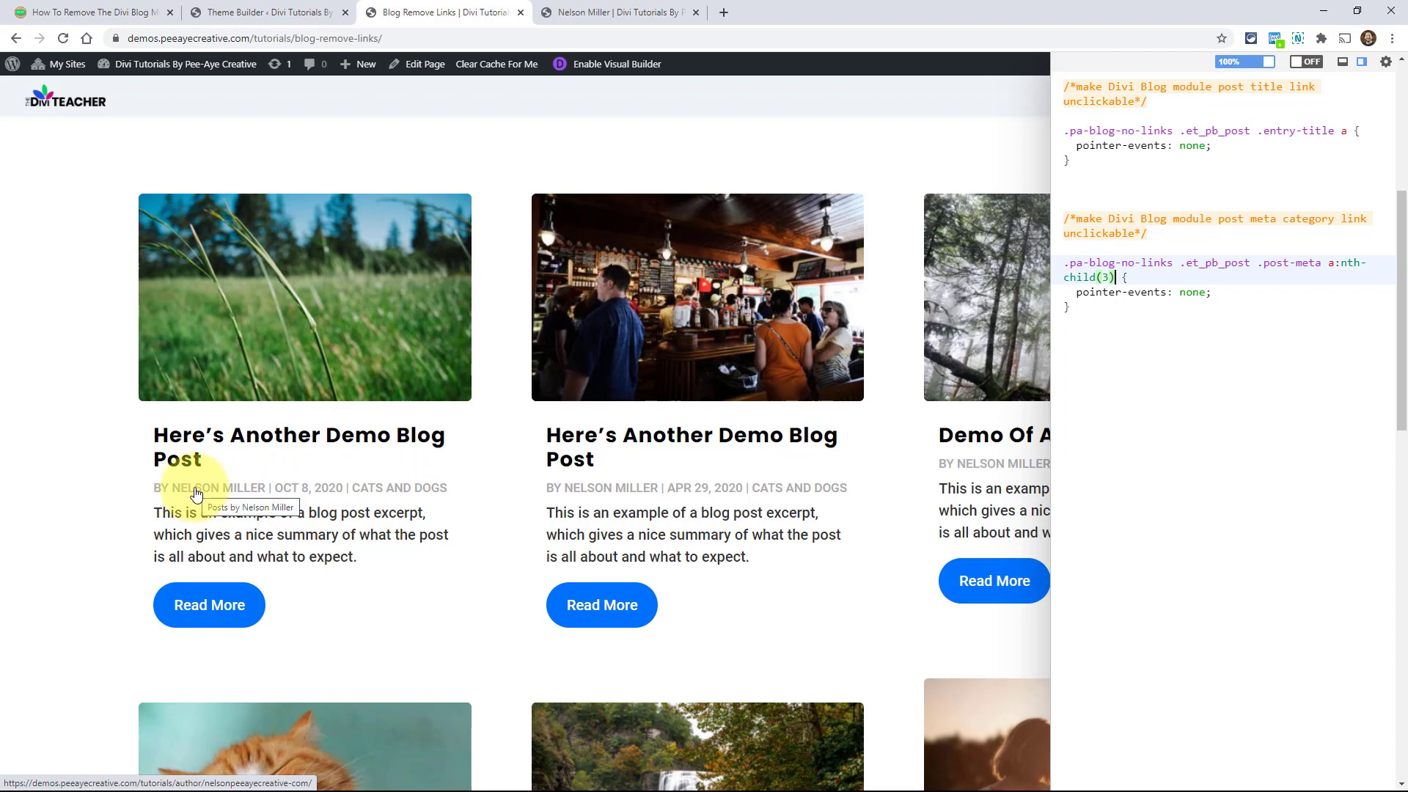
pyautogui.click(1206, 363)
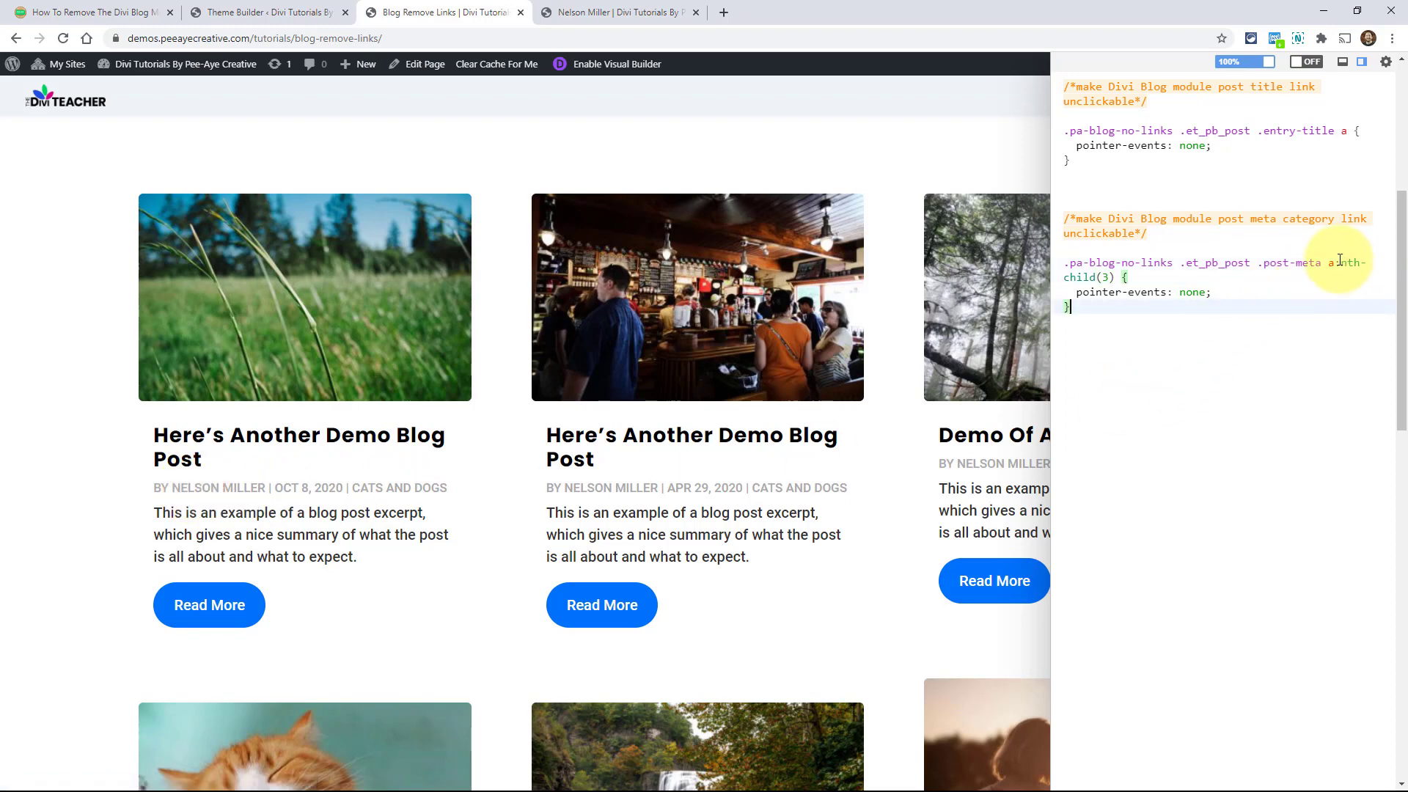
pyautogui.moveTo(1332, 268); pyautogui.dragTo(1116, 277)
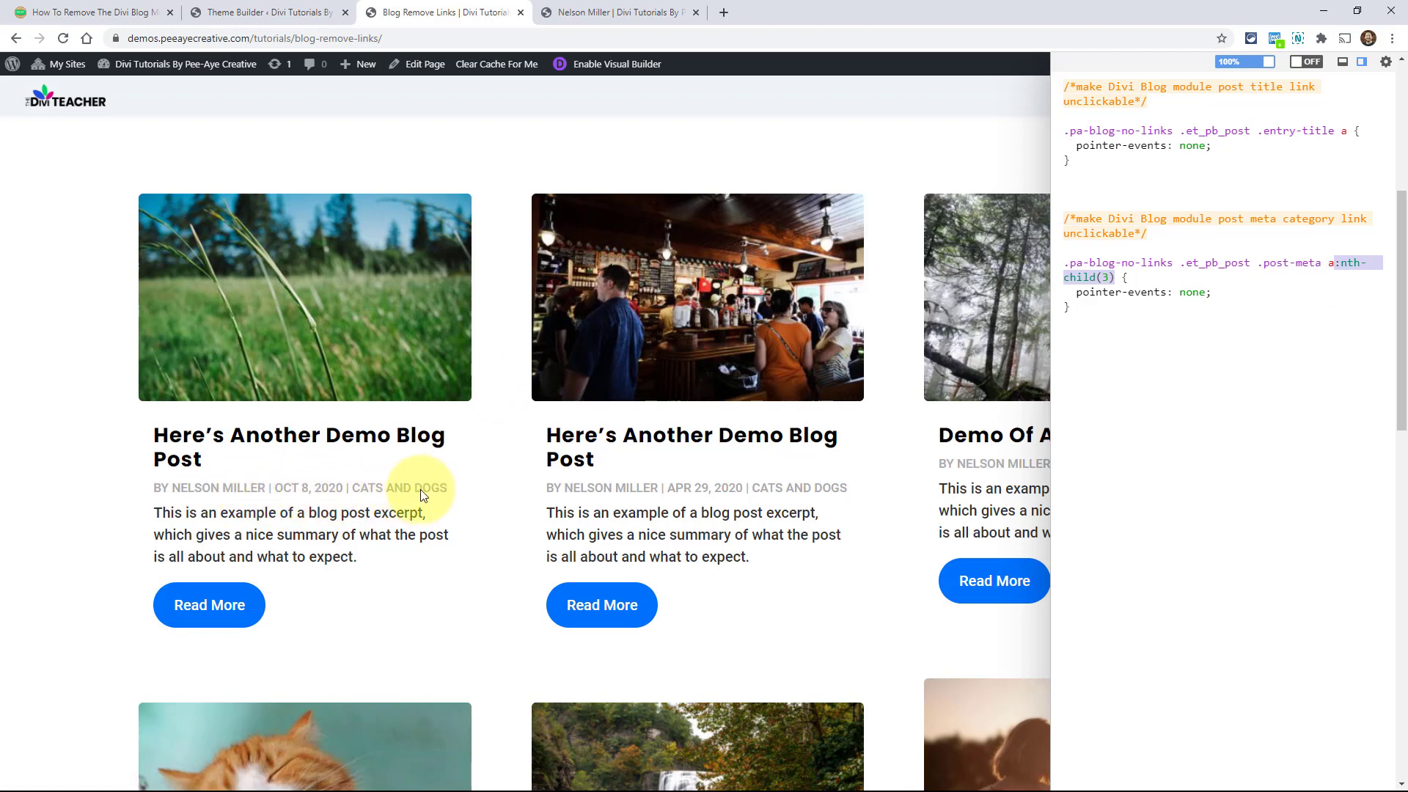
pyautogui.click(1186, 312)
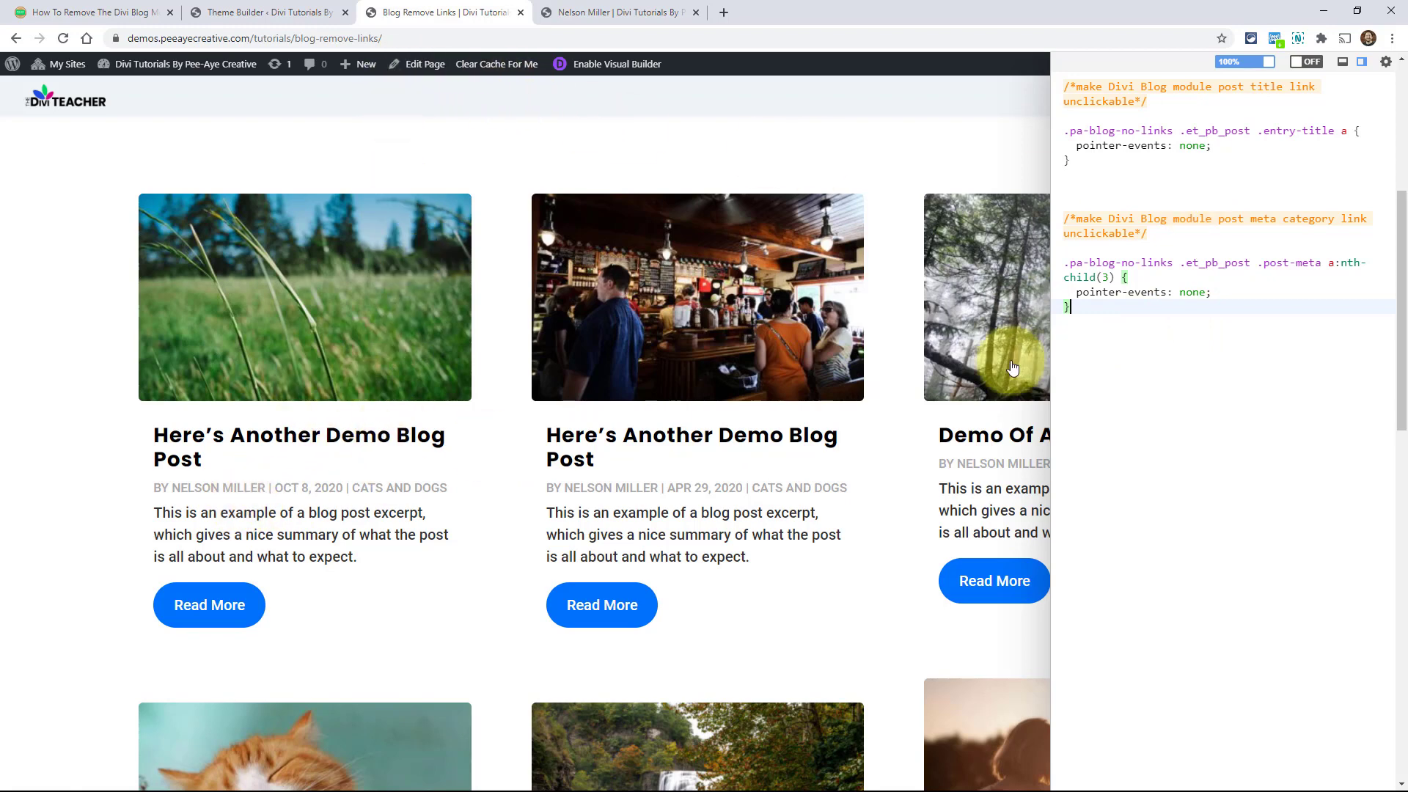
pyautogui.moveTo(1100, 307); pyautogui.dragTo(1029, 73)
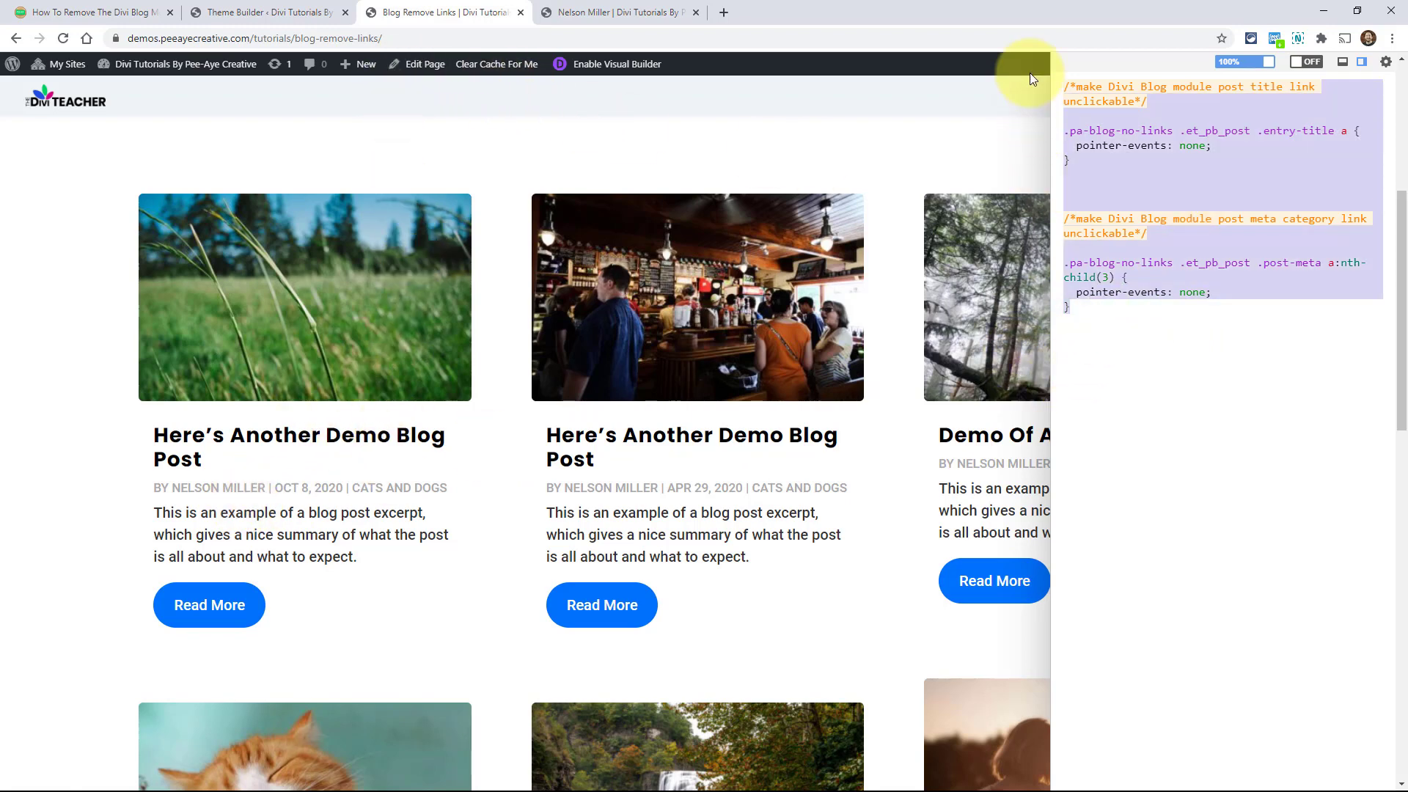
# - Cut all the custom CSS, close the live CSS panel, and switch to the archive tab
pyautogui.hotkey('ctrl', 'x')
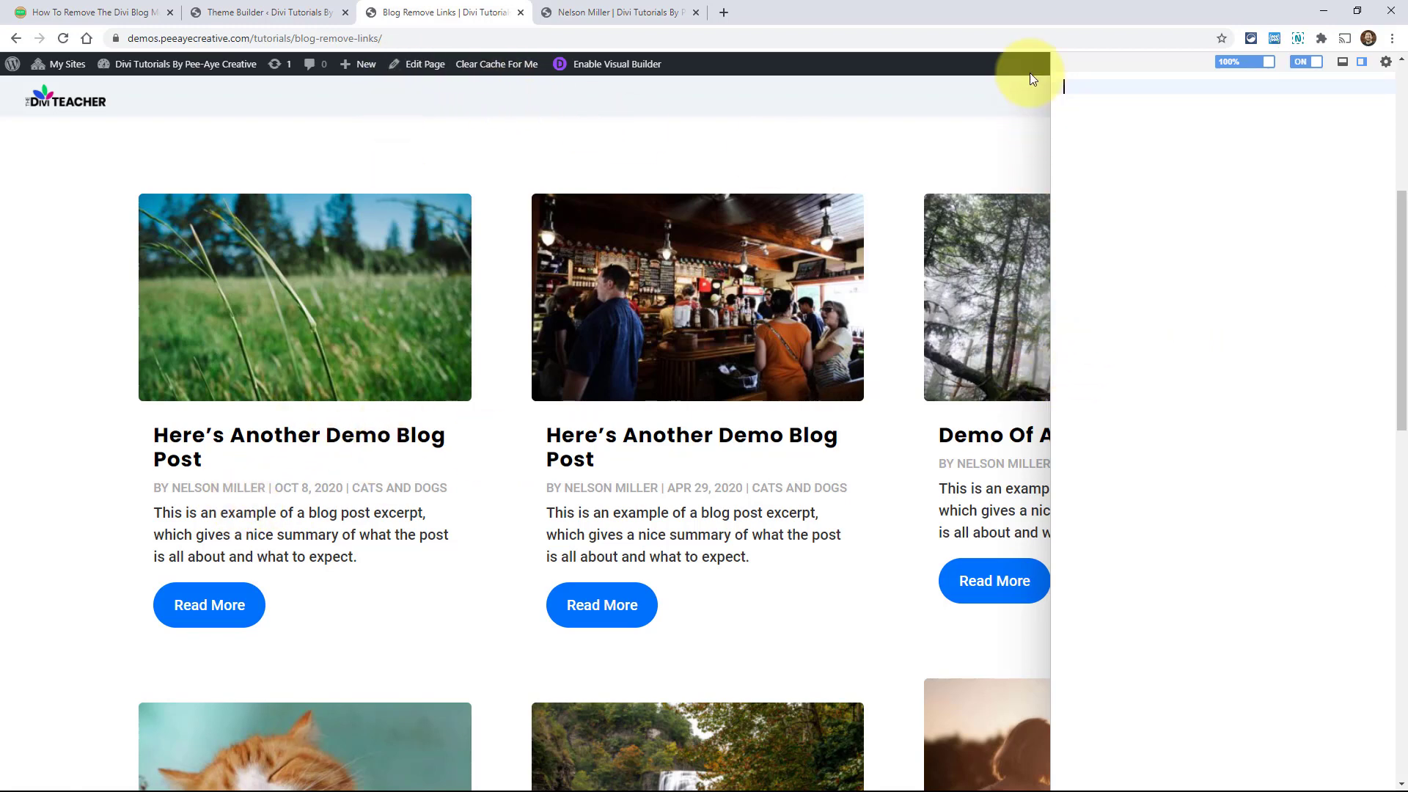
pyautogui.click(1271, 41)
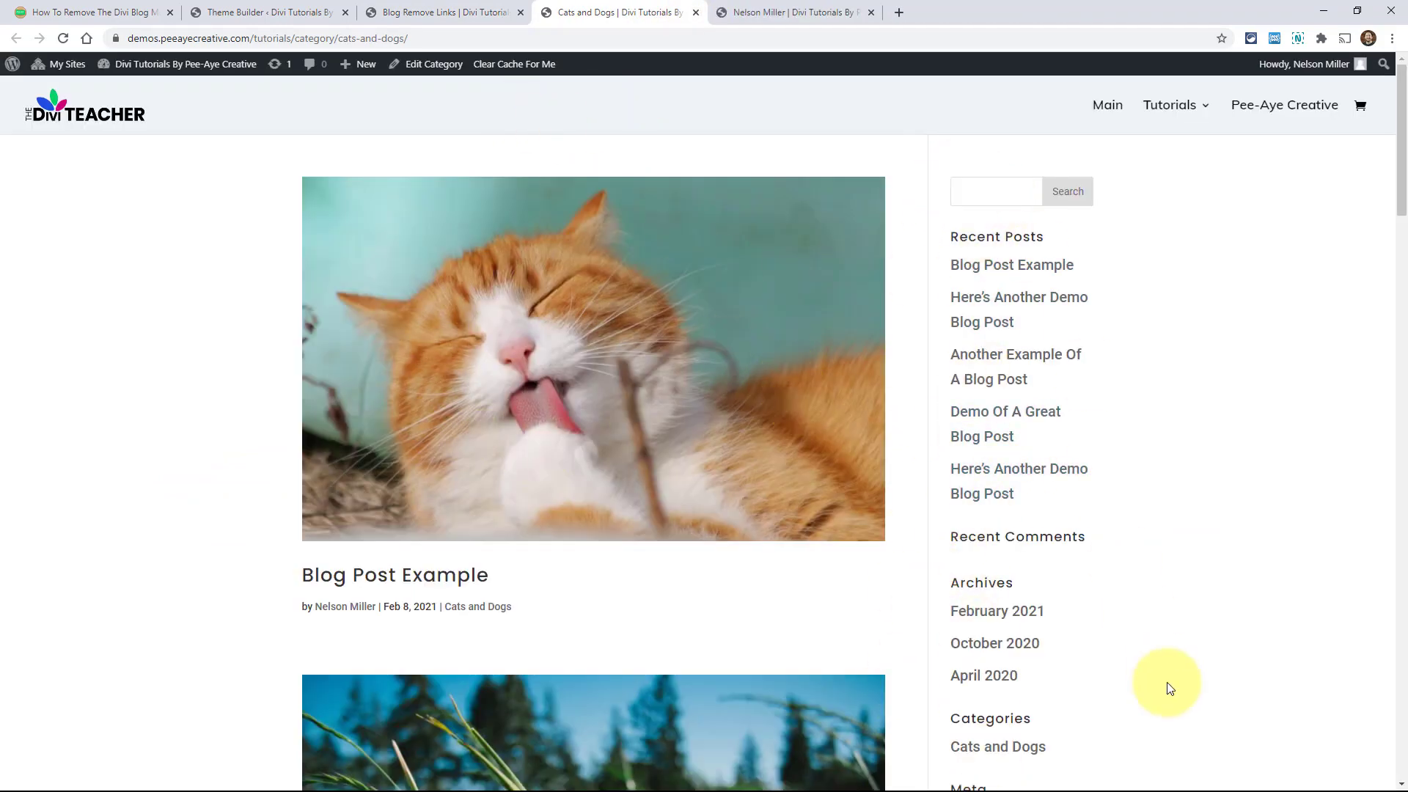
pyautogui.click(799, 10)
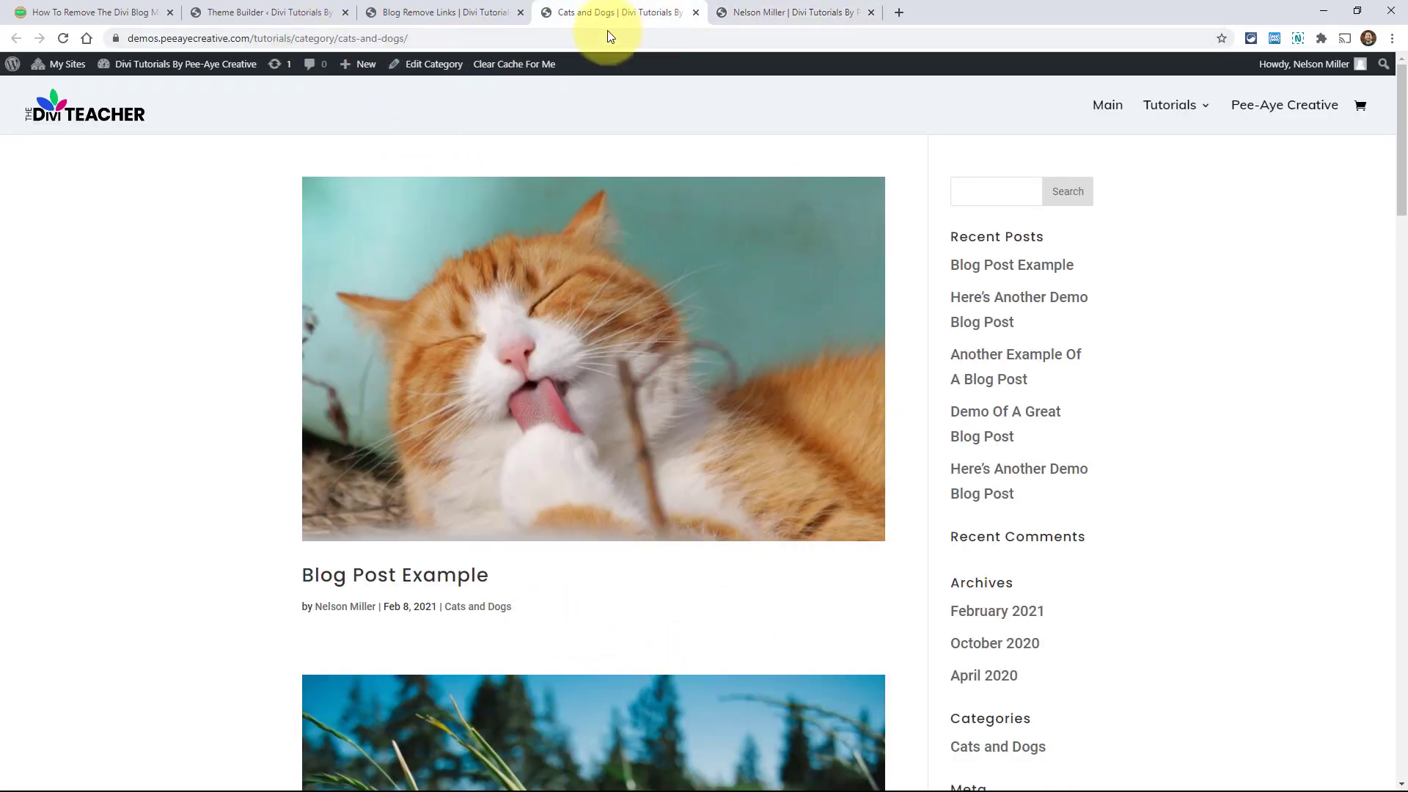
# - In the Theme Builder, add a new template assigned to All Author Pages
pyautogui.click(257, 15)
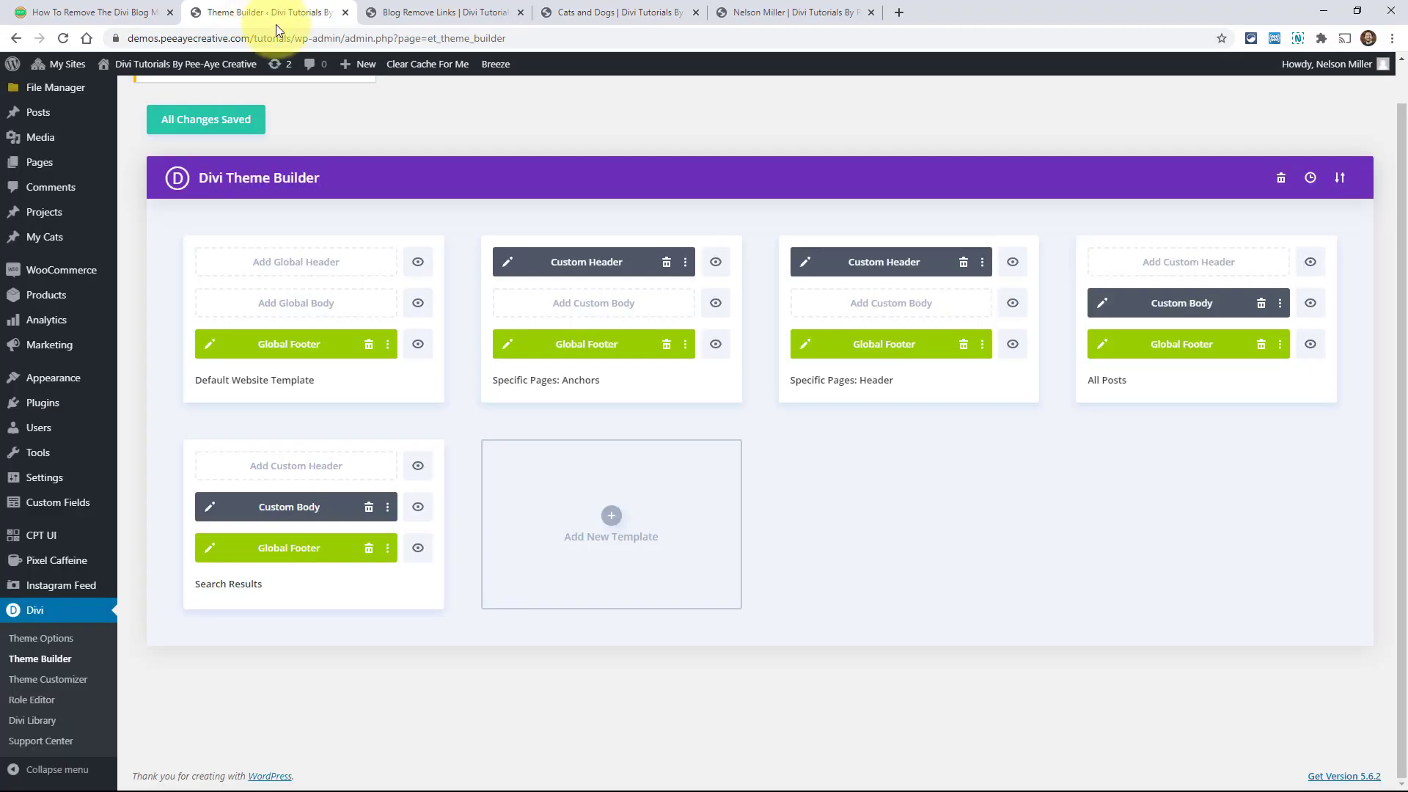
pyautogui.click(587, 515)
pyautogui.scroll(-1, 586, 506)
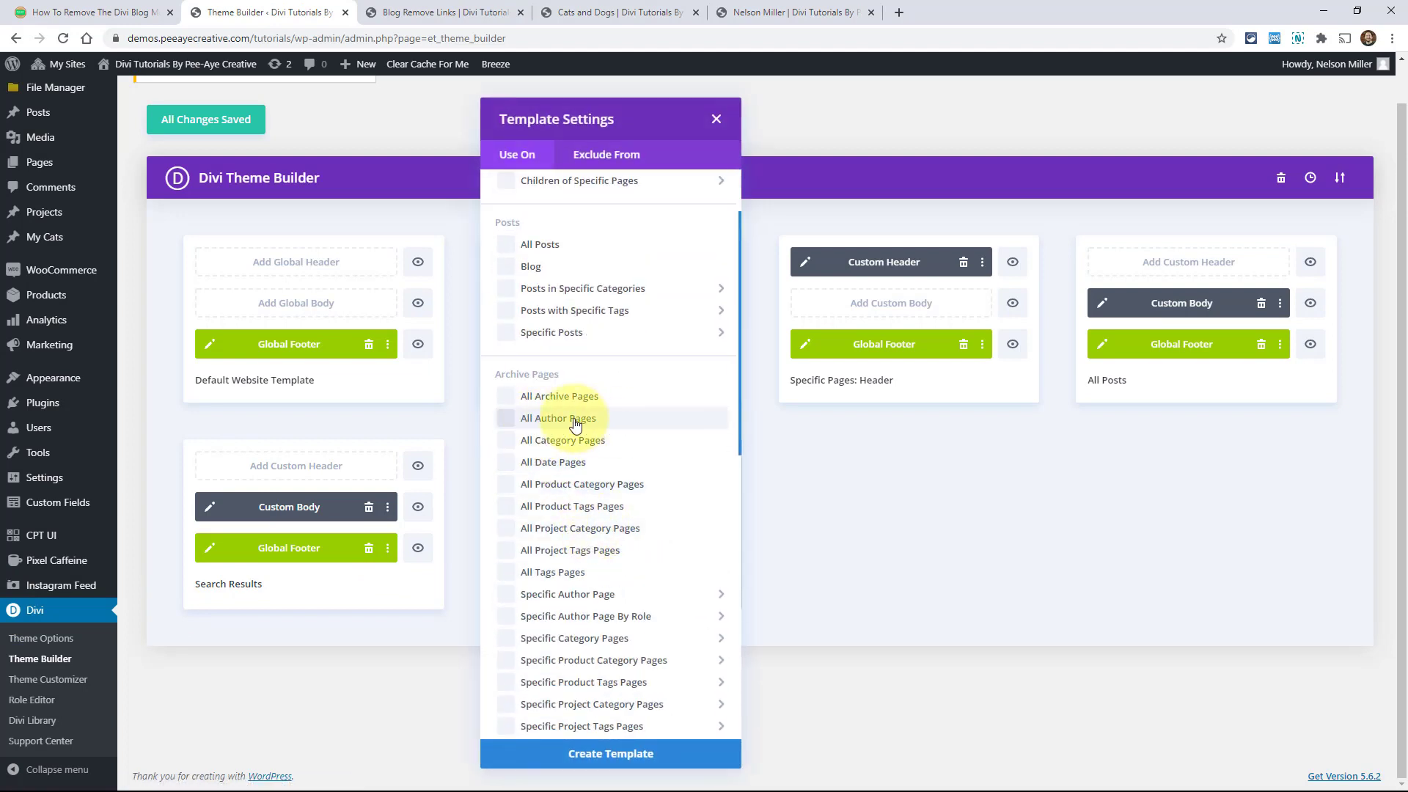
pyautogui.click(506, 418)
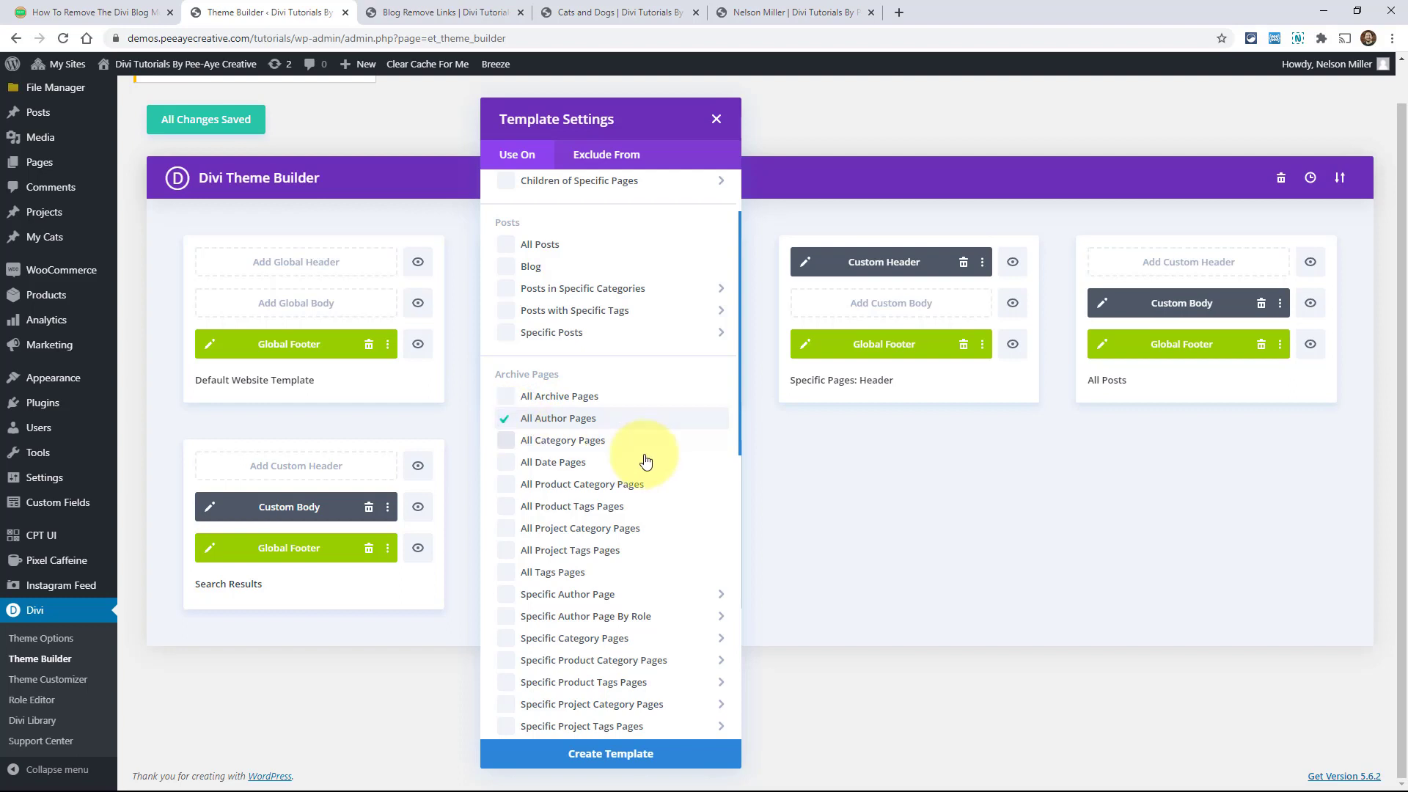
pyautogui.click(577, 755)
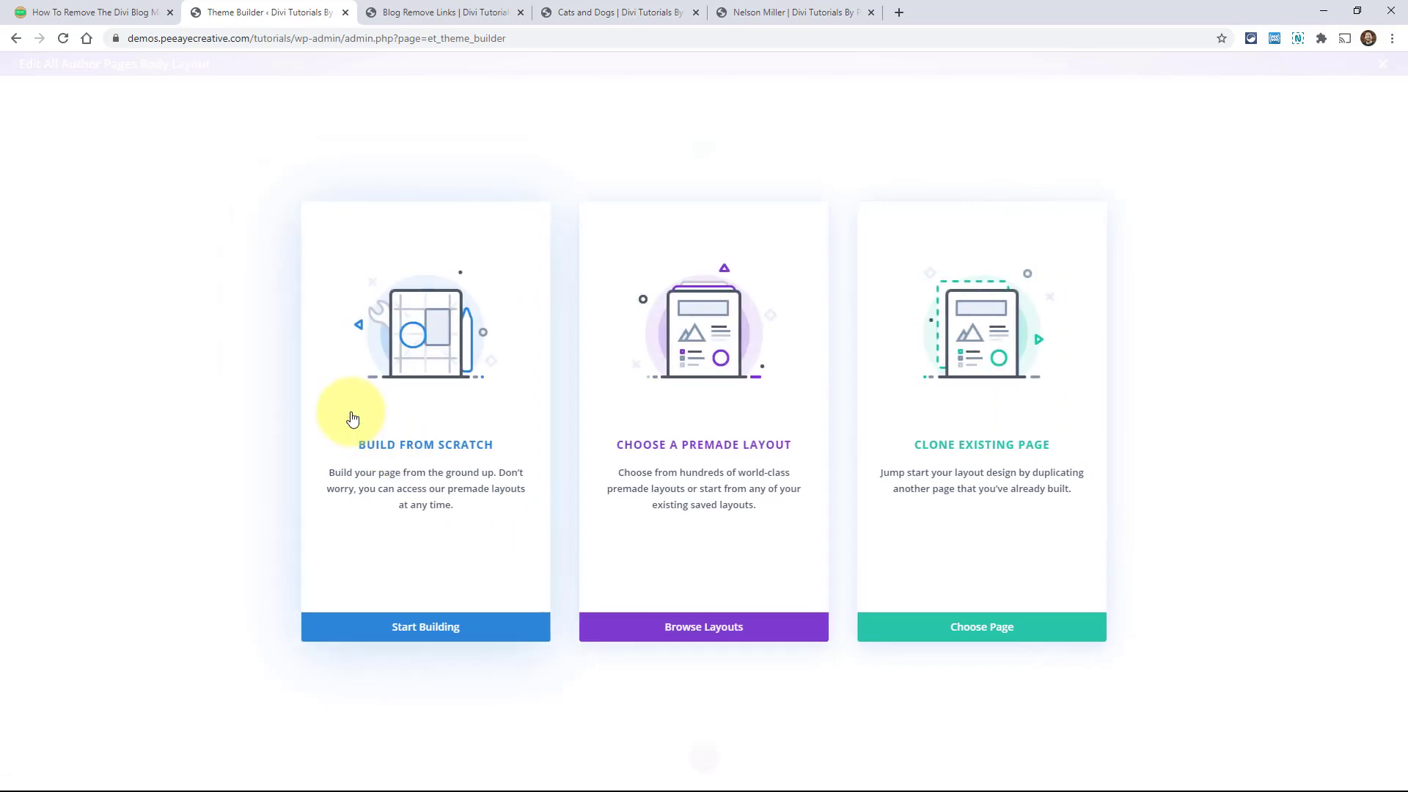
# - Build the body from scratch with a one-column row holding a Blog module
pyautogui.click(351, 418)
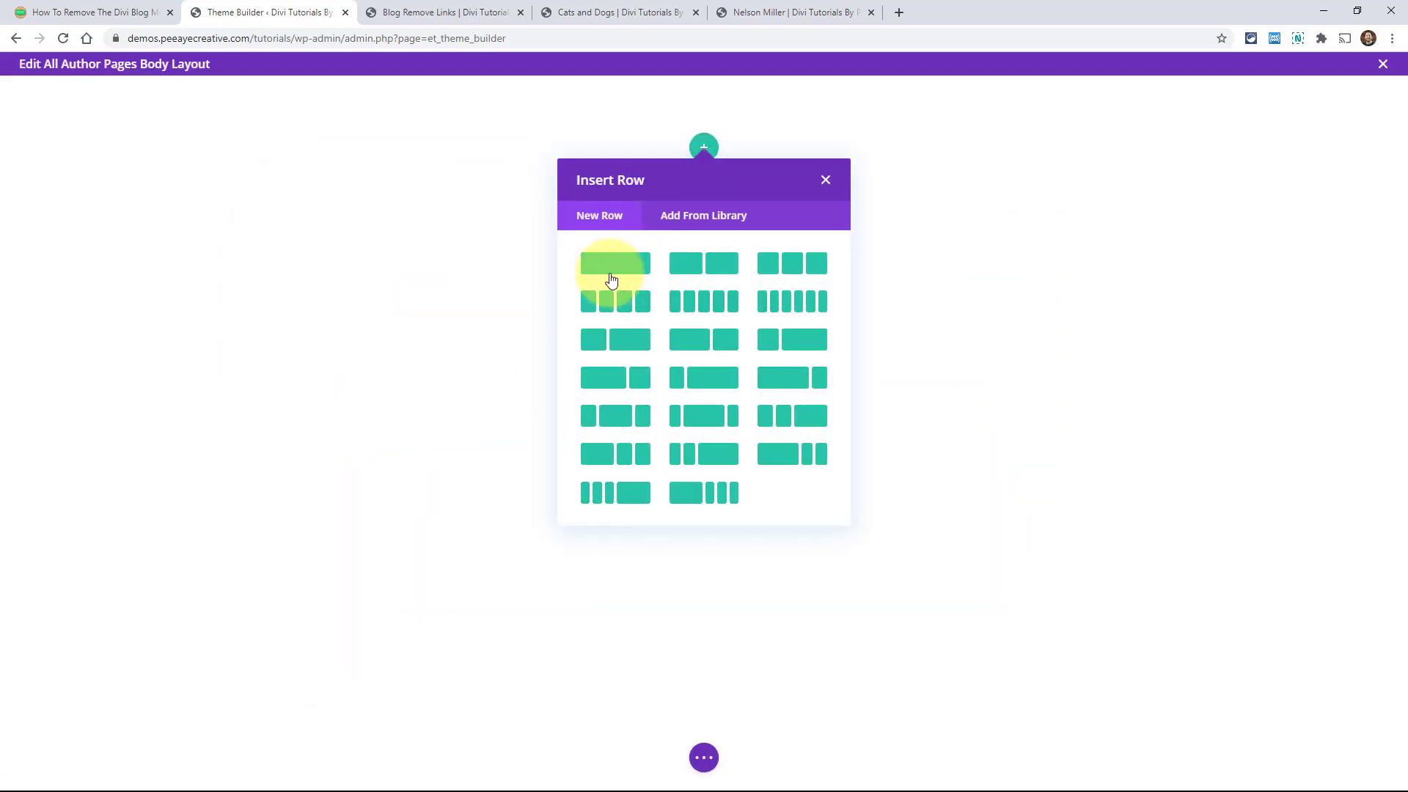
pyautogui.click(607, 273)
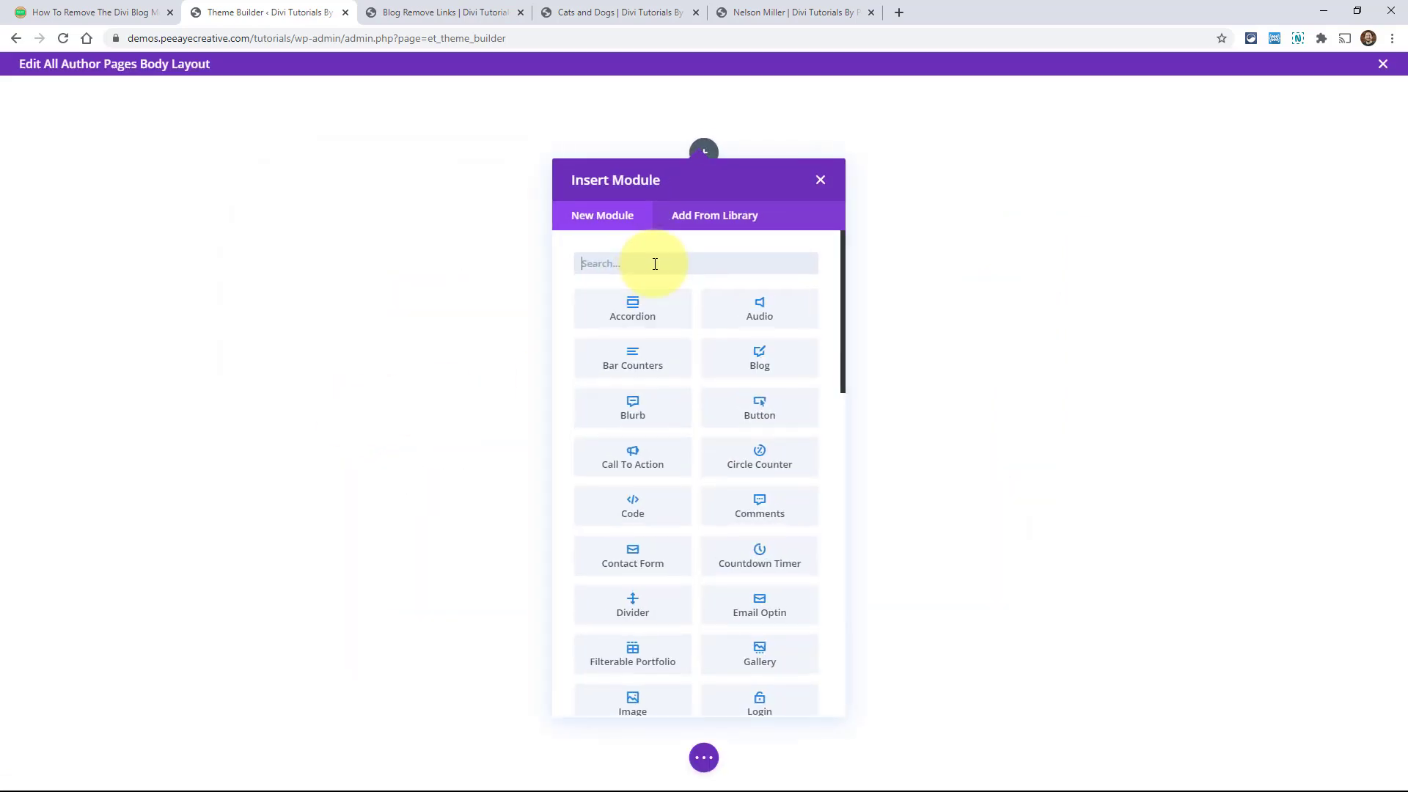
pyautogui.write('blog')
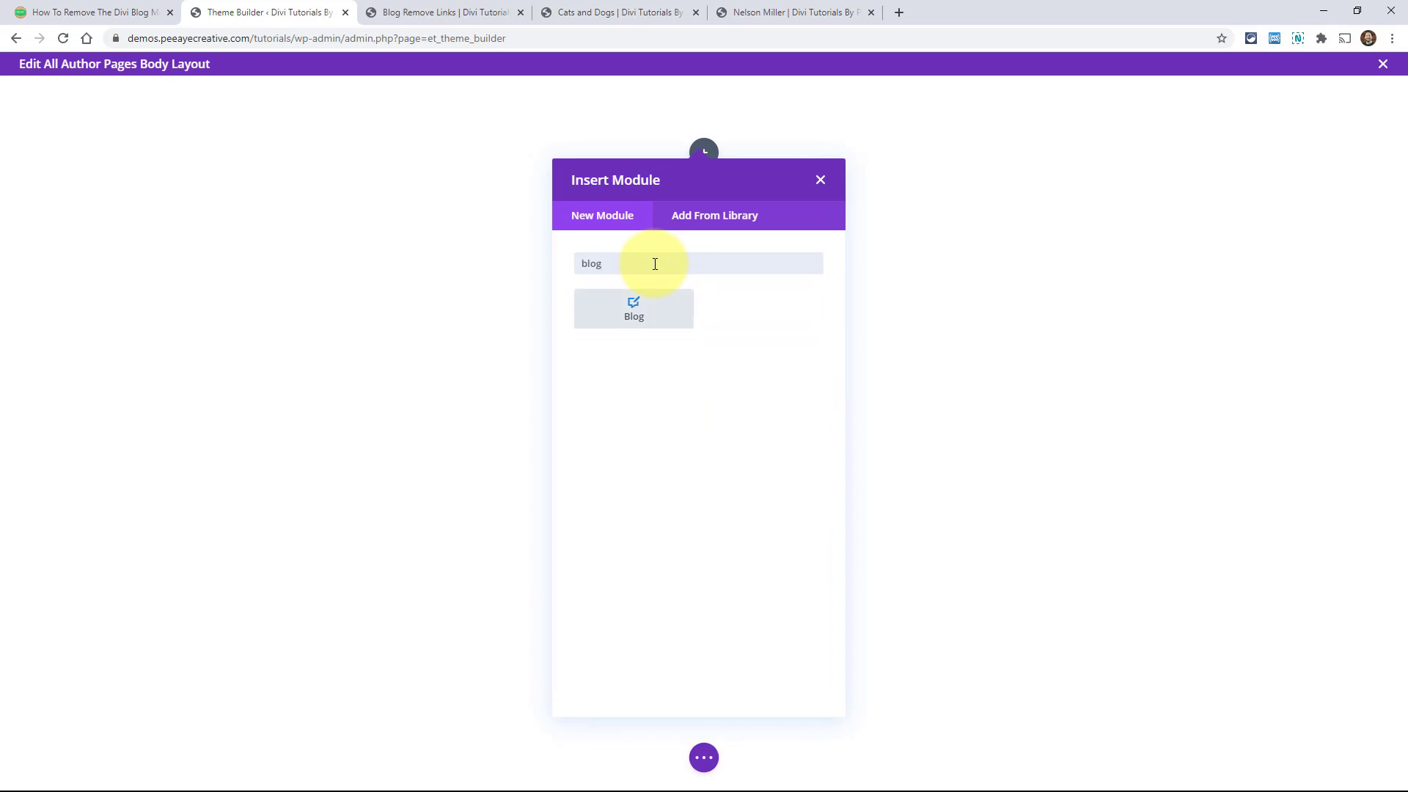
pyautogui.click(633, 312)
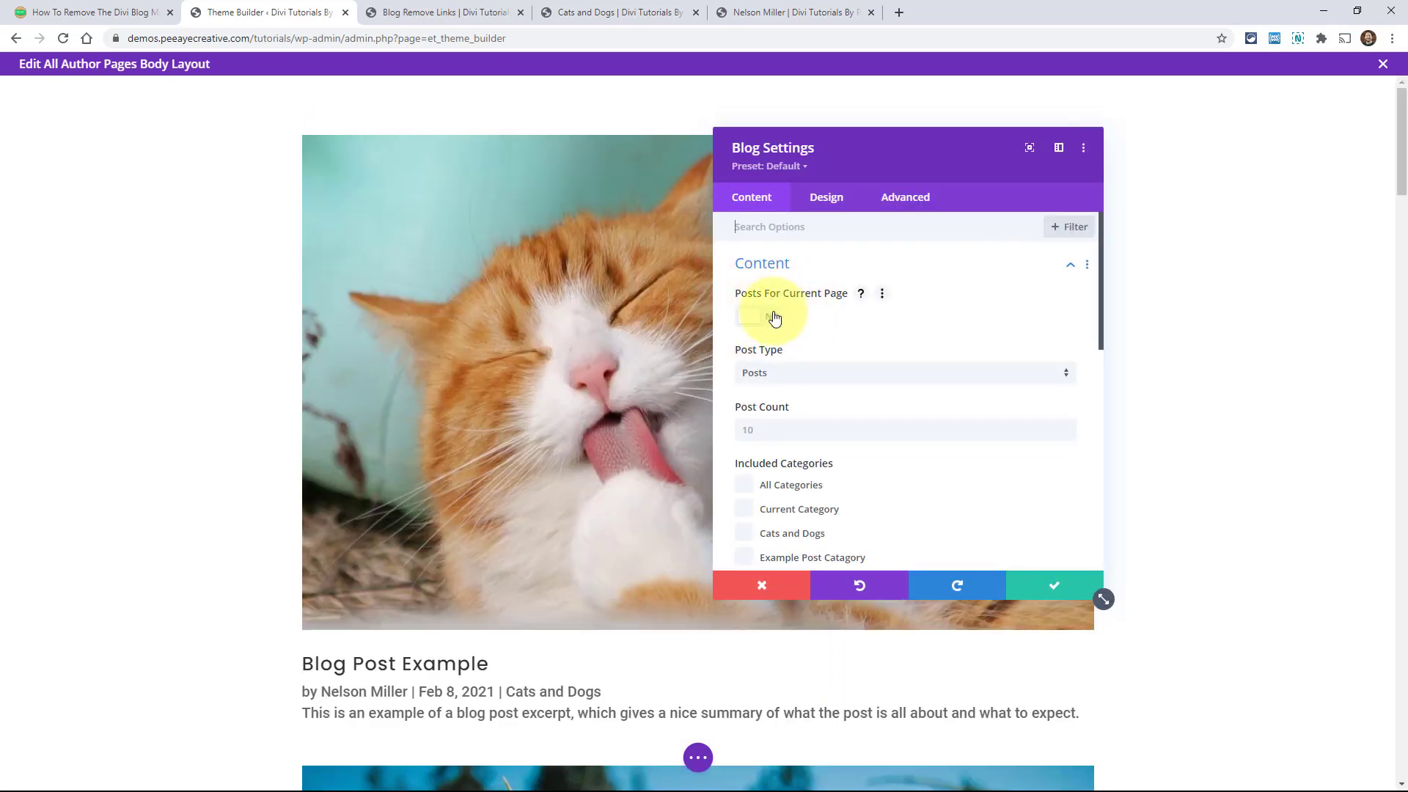
# - Set the Blog module to show the current page's posts in Grid layout
pyautogui.click(758, 320)
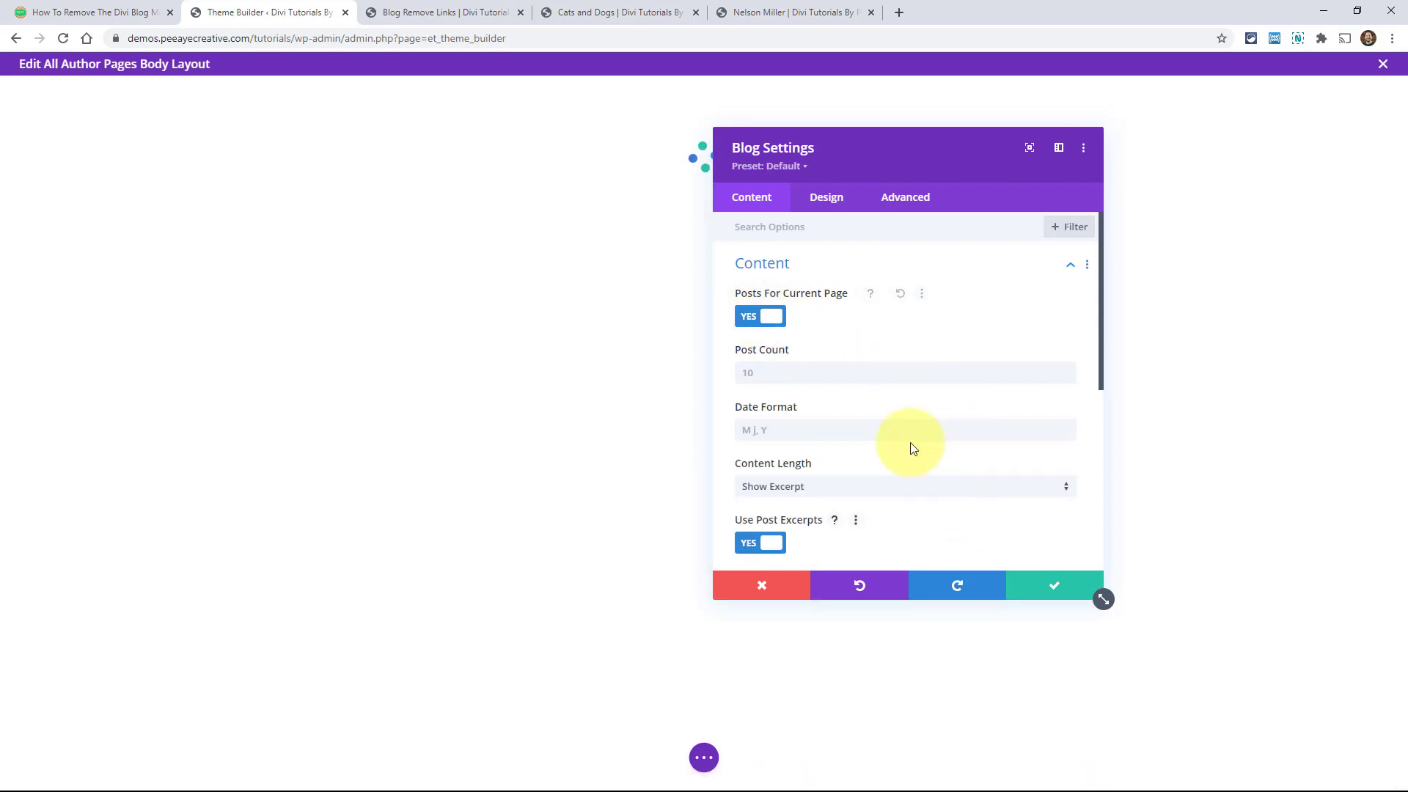
pyautogui.click(818, 198)
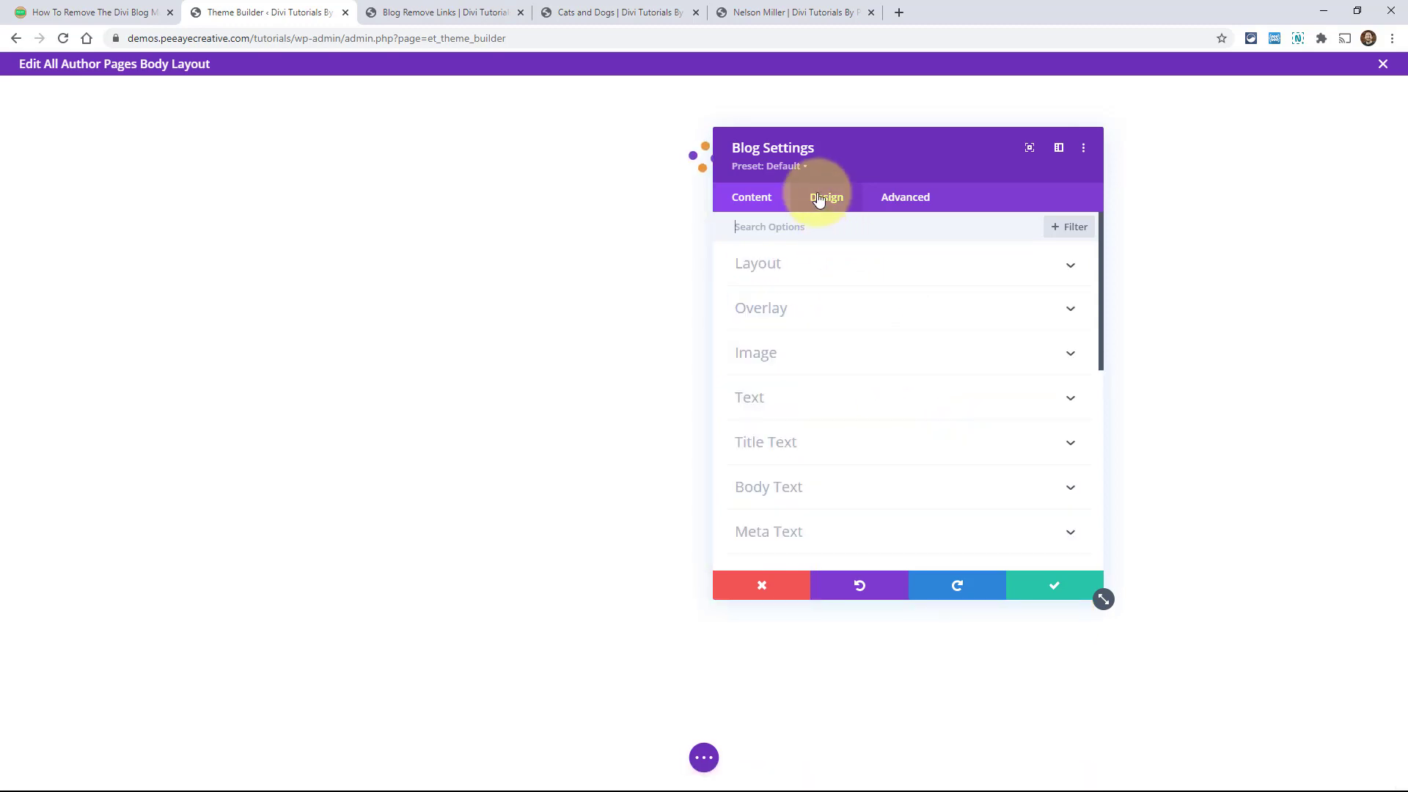
pyautogui.click(755, 269)
pyautogui.click(781, 316)
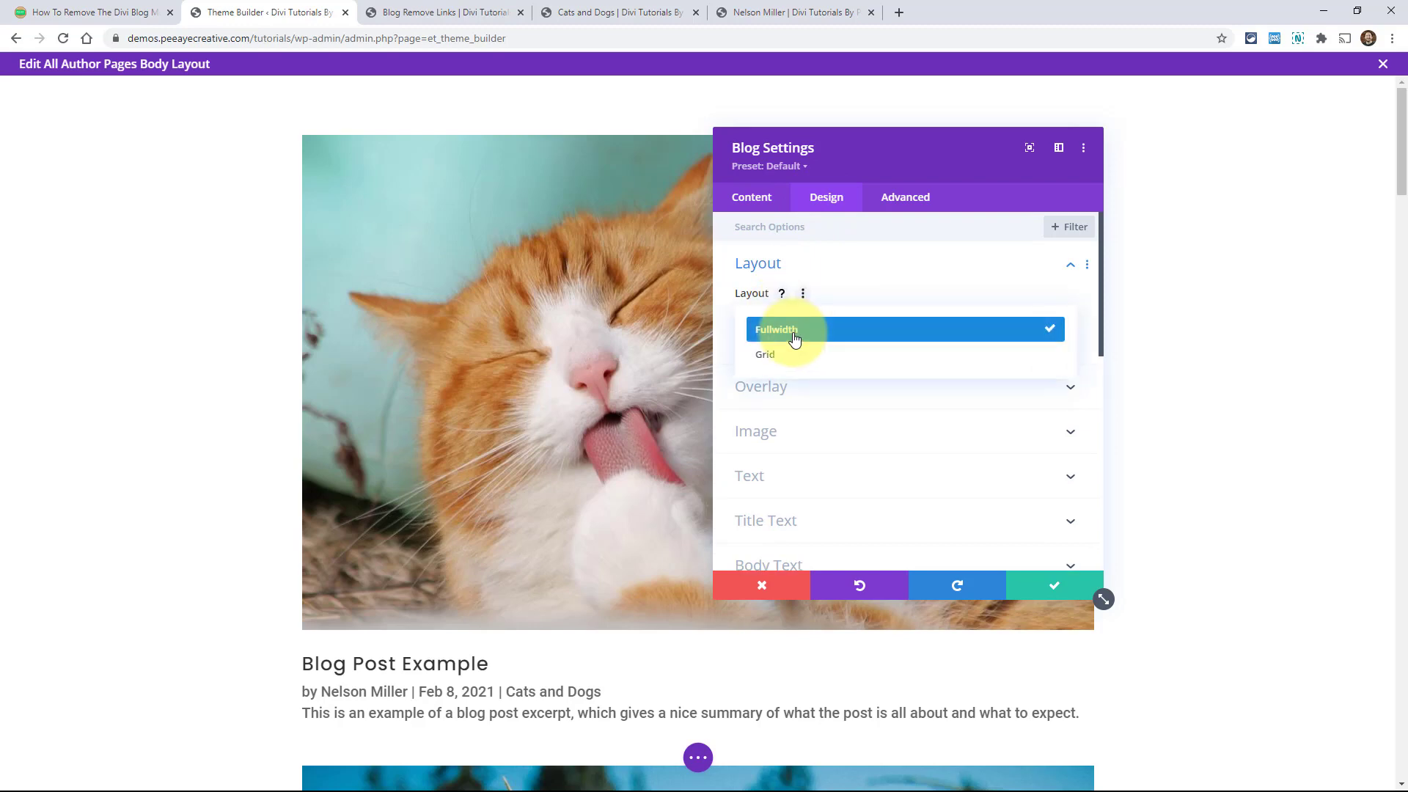
pyautogui.click(770, 354)
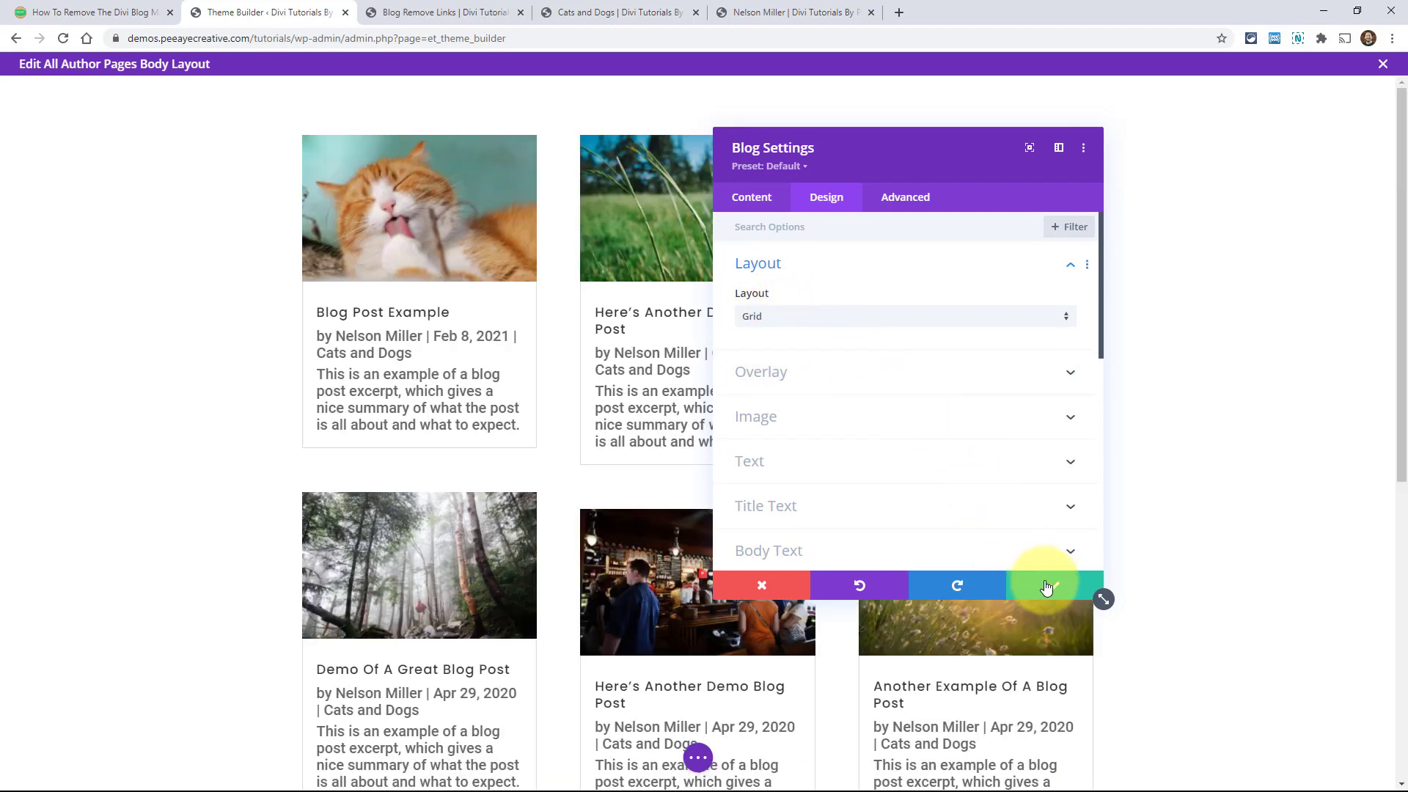
pyautogui.click(1046, 587)
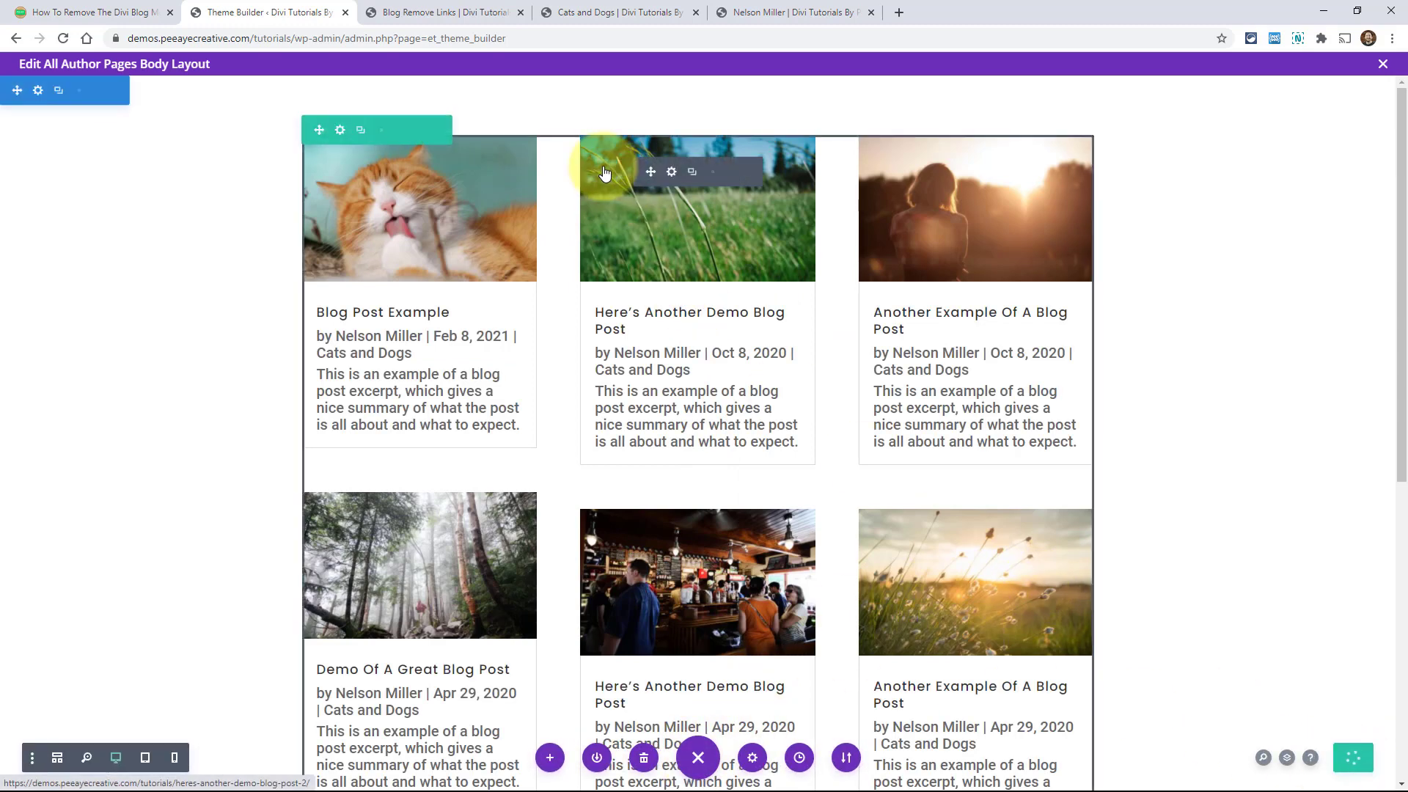
# - Add a Text module with the dynamic Post/Archive Title above the blog grid, then save the layout
pyautogui.scroll(-7, 682, 486)
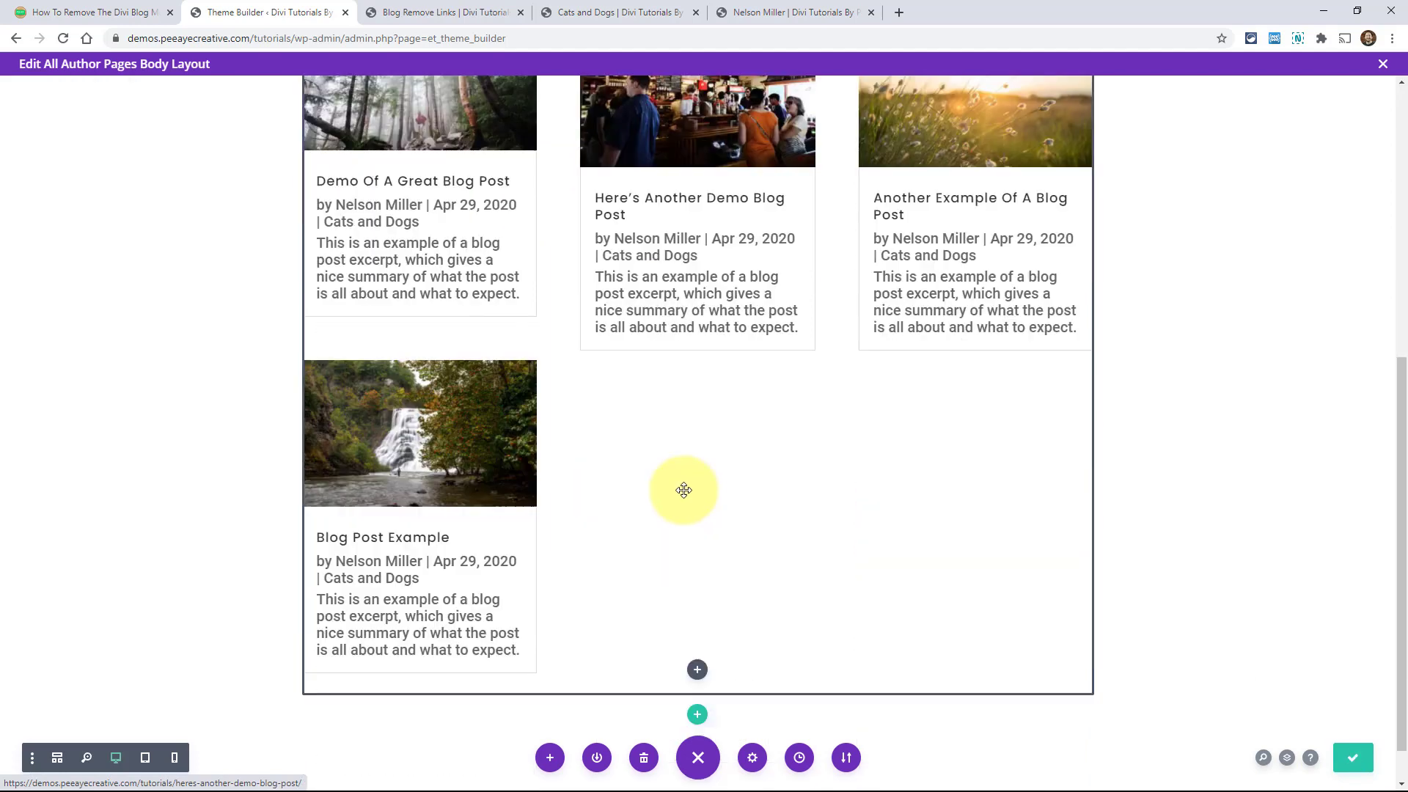
pyautogui.click(697, 621)
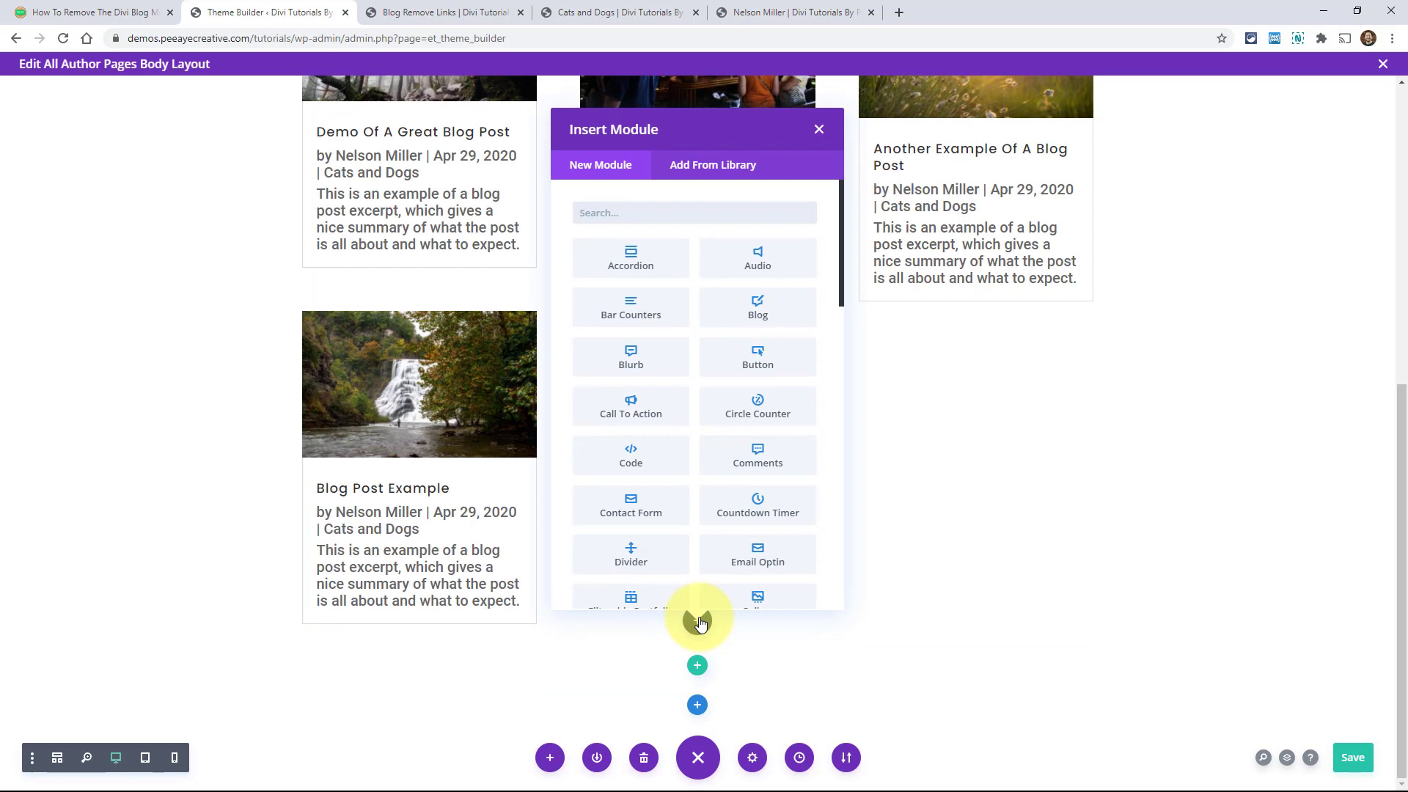
pyautogui.write('text')
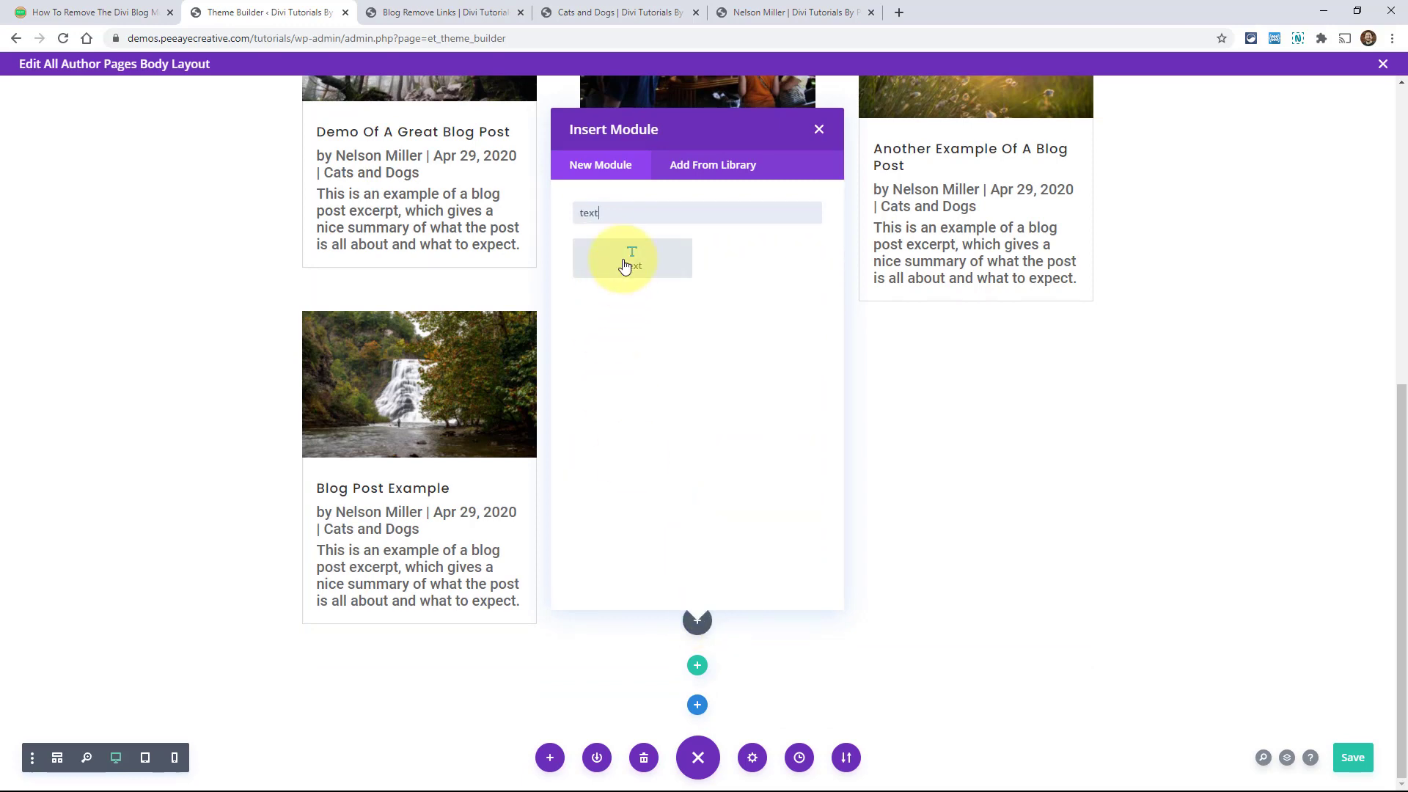
pyautogui.click(630, 261)
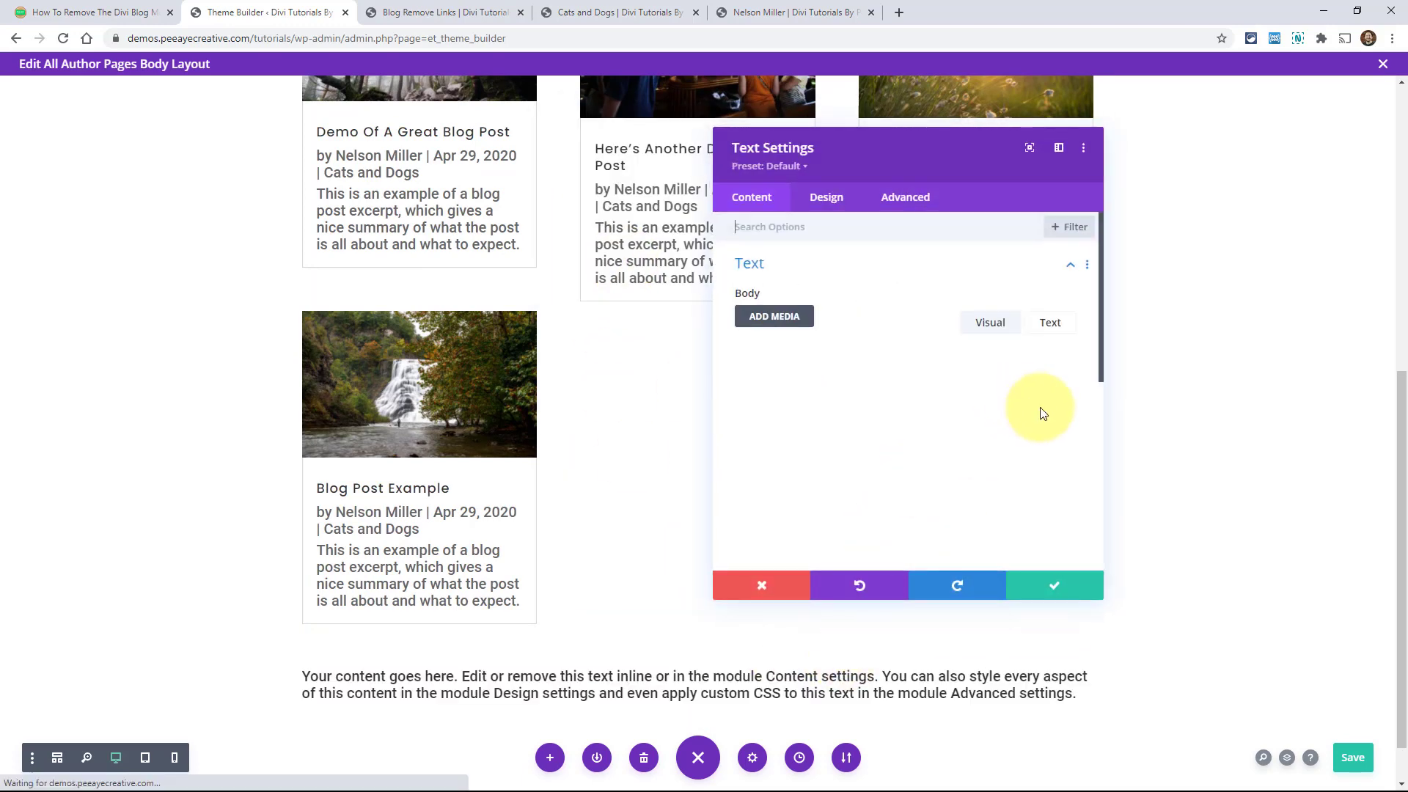
pyautogui.click(1061, 428)
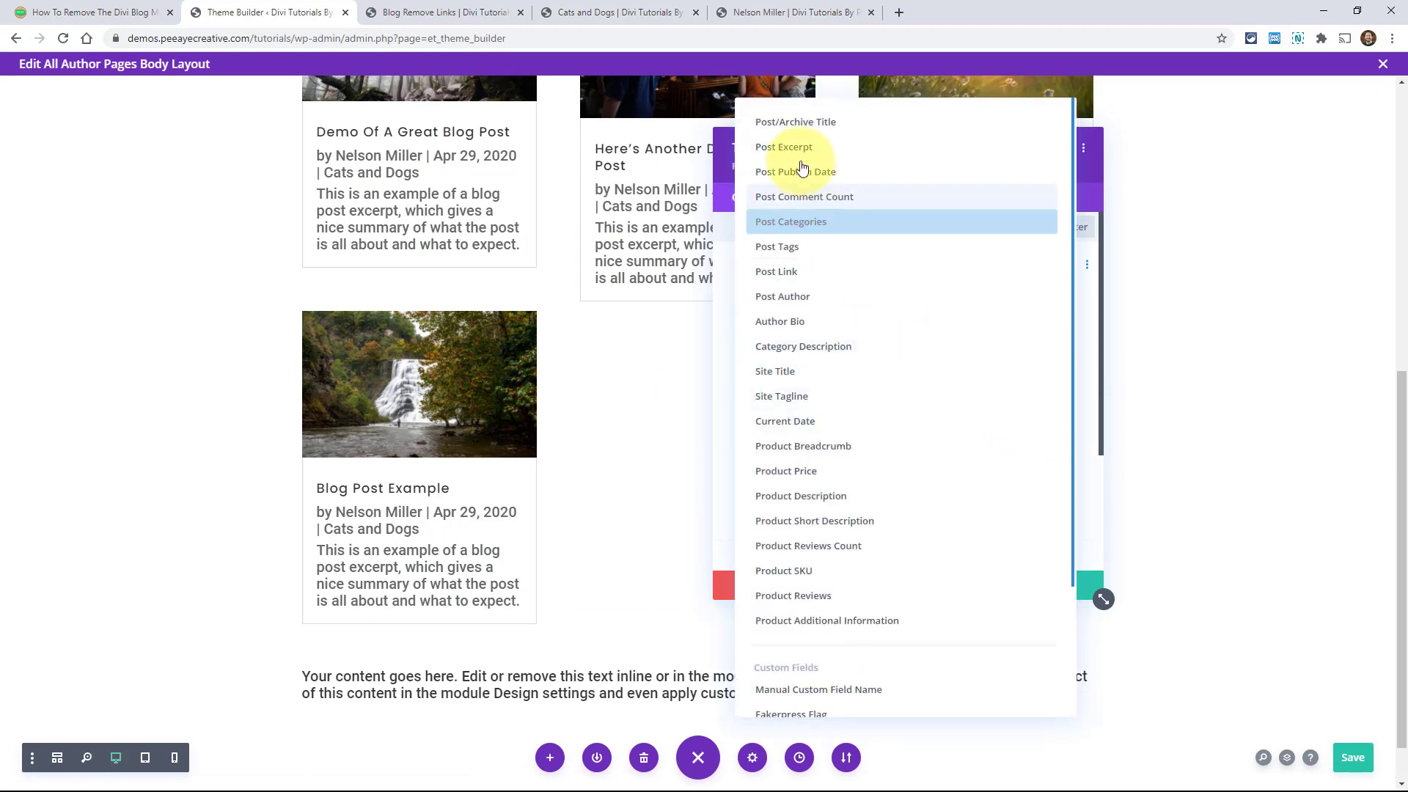
pyautogui.click(797, 125)
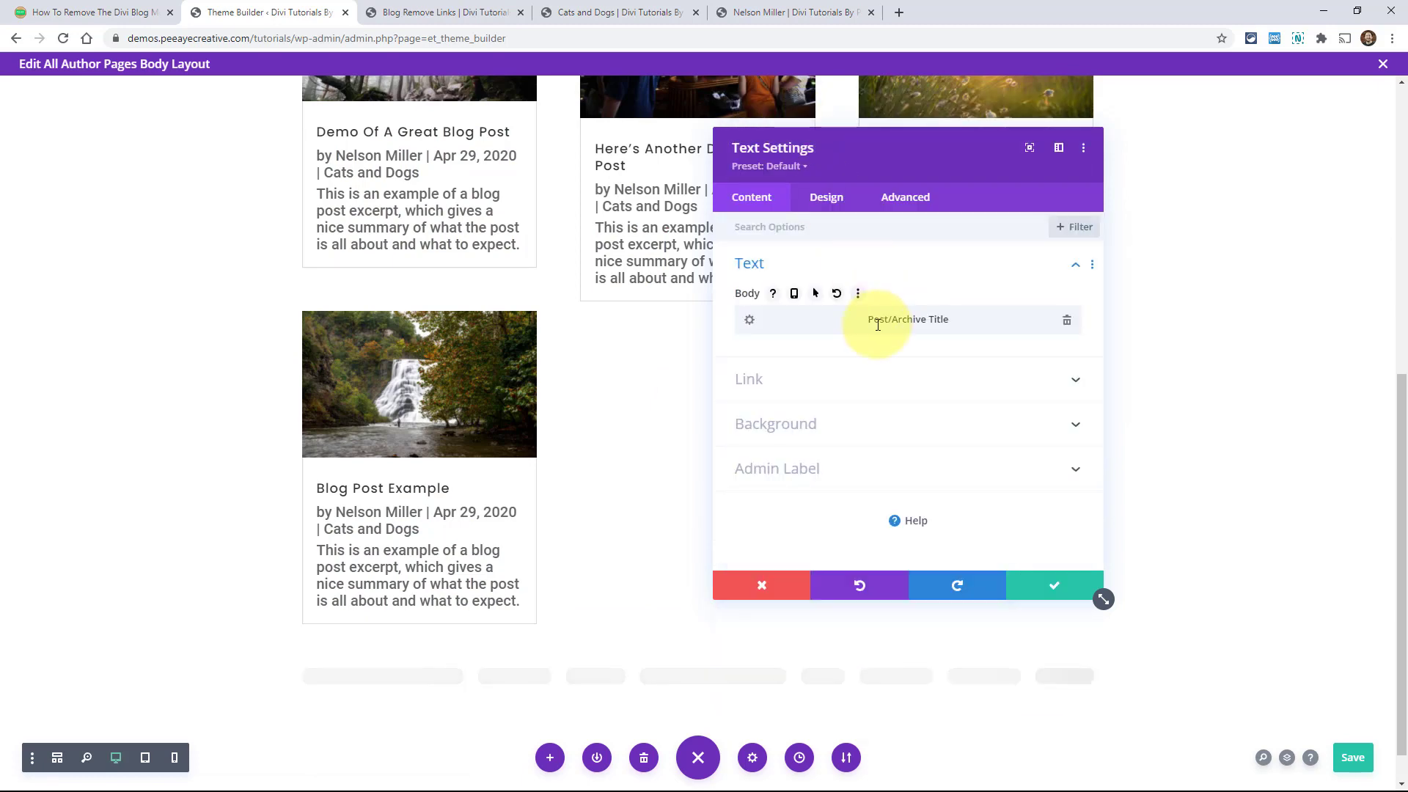
pyautogui.click(1039, 600)
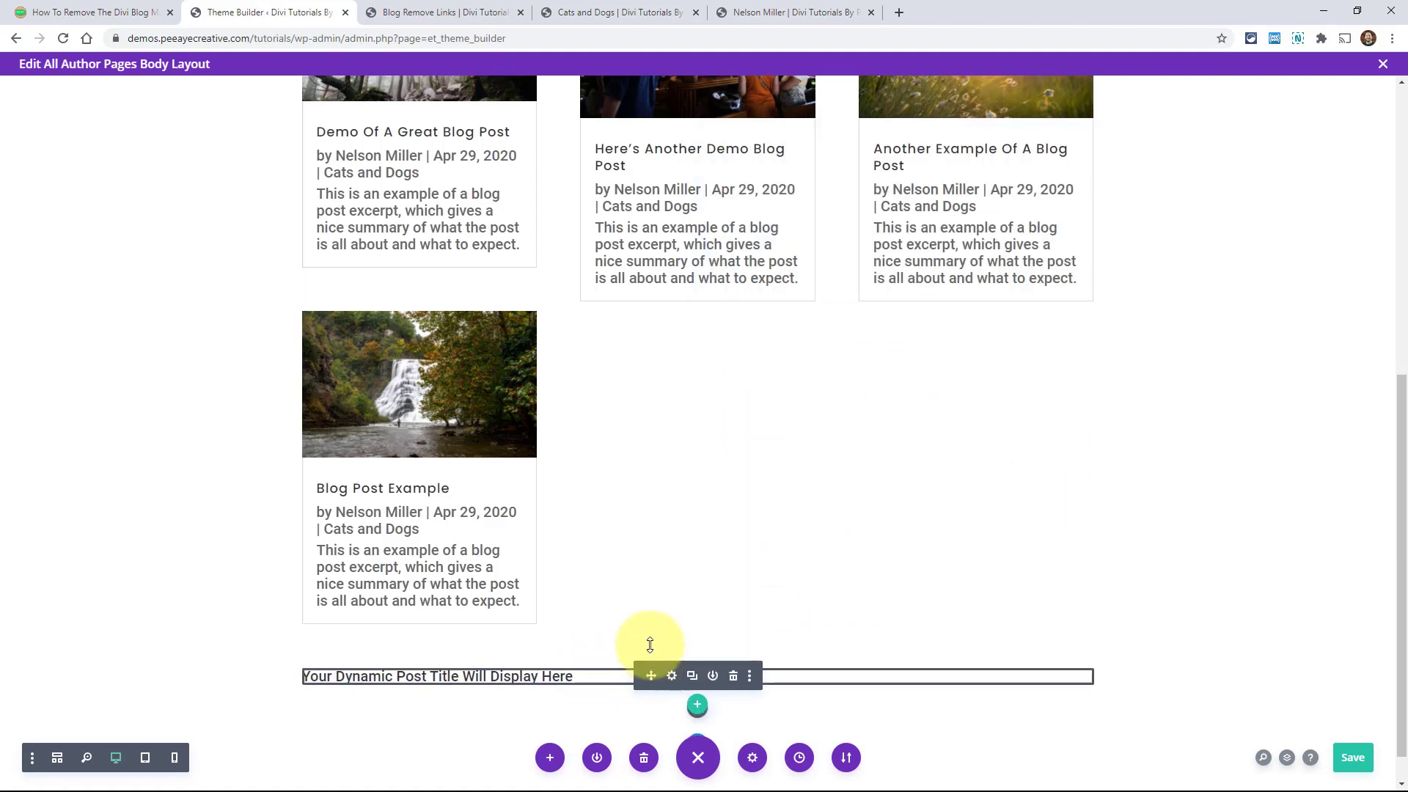
pyautogui.scroll(8, 622, 450)
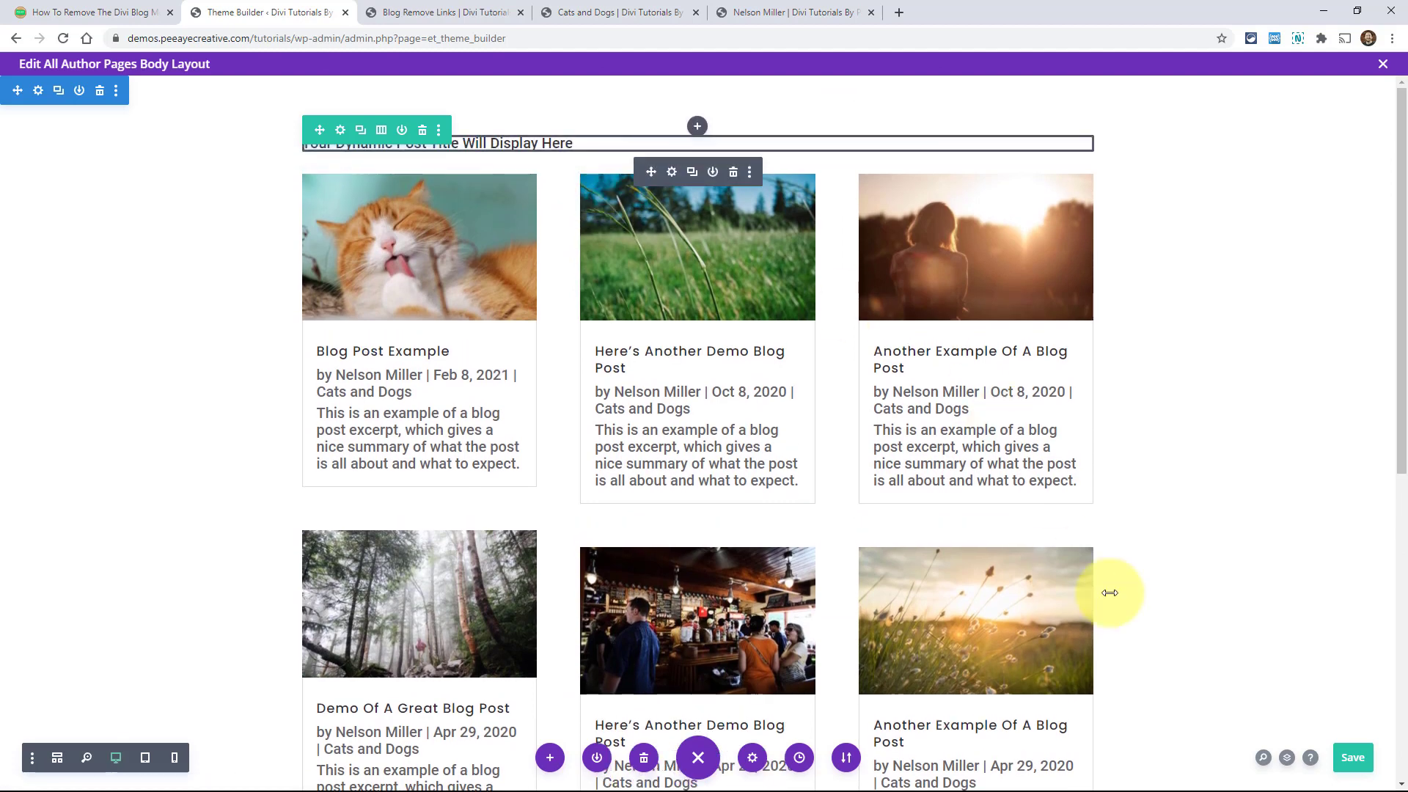
pyautogui.click(1346, 759)
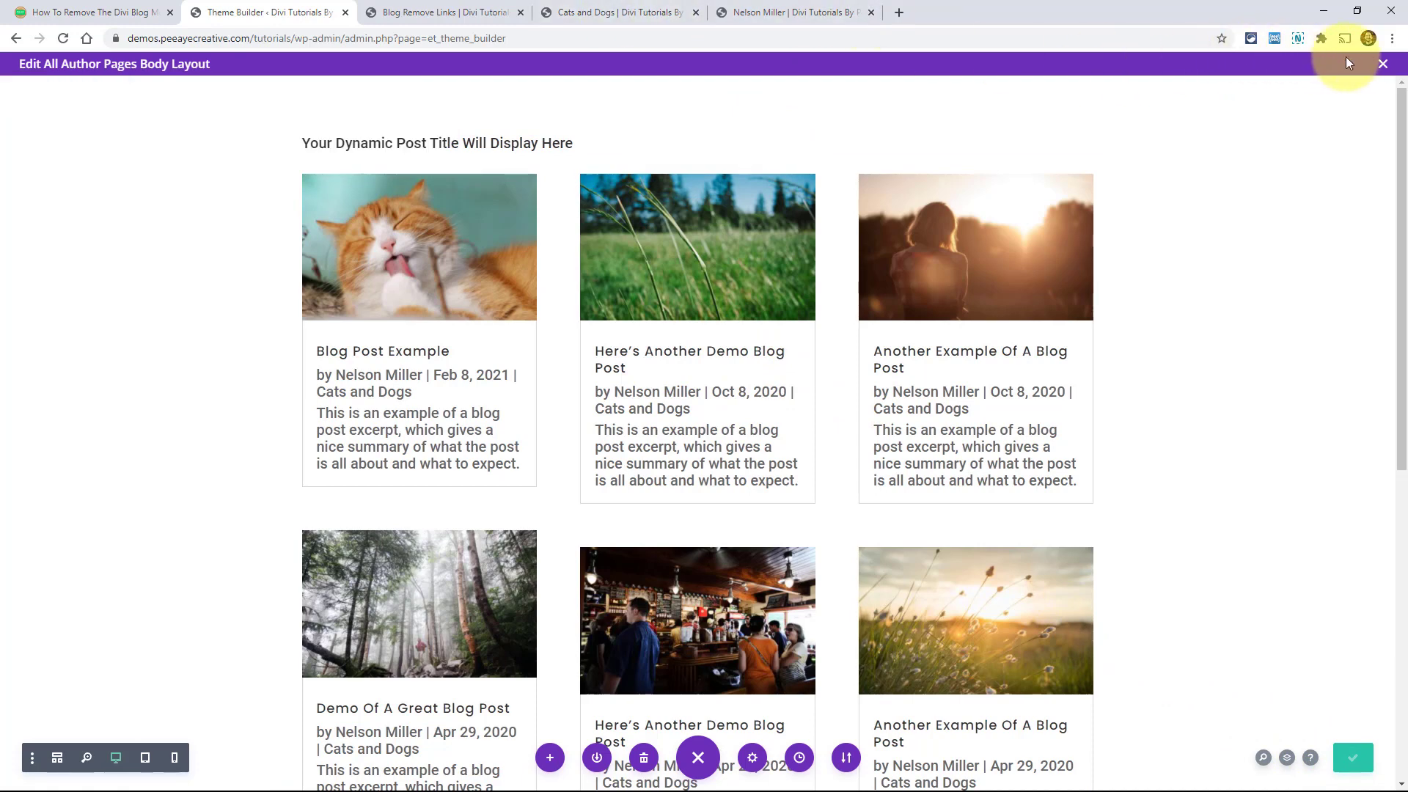
# - Close the builder, reload the live author archive, then reopen the author body layout
pyautogui.click(1382, 66)
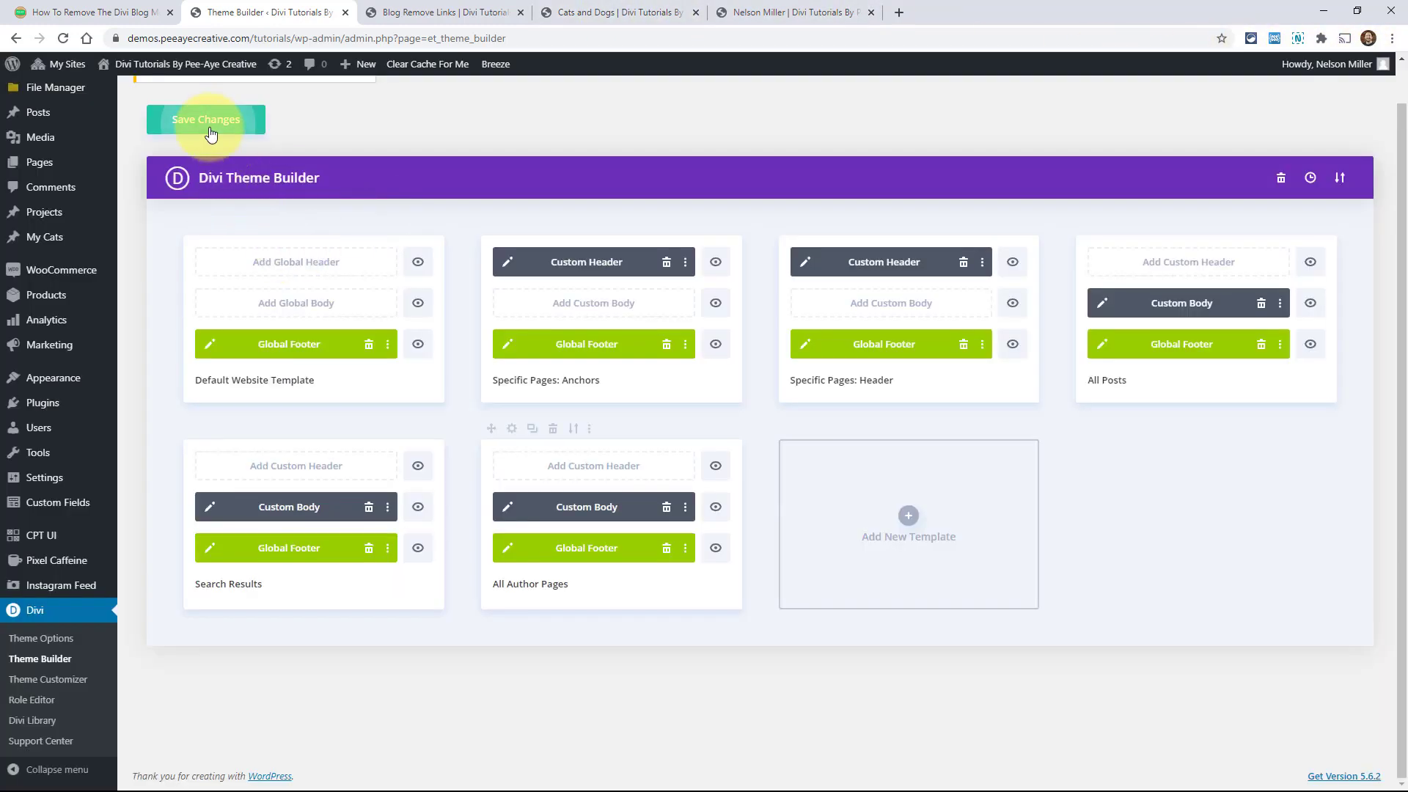
pyautogui.click(799, 15)
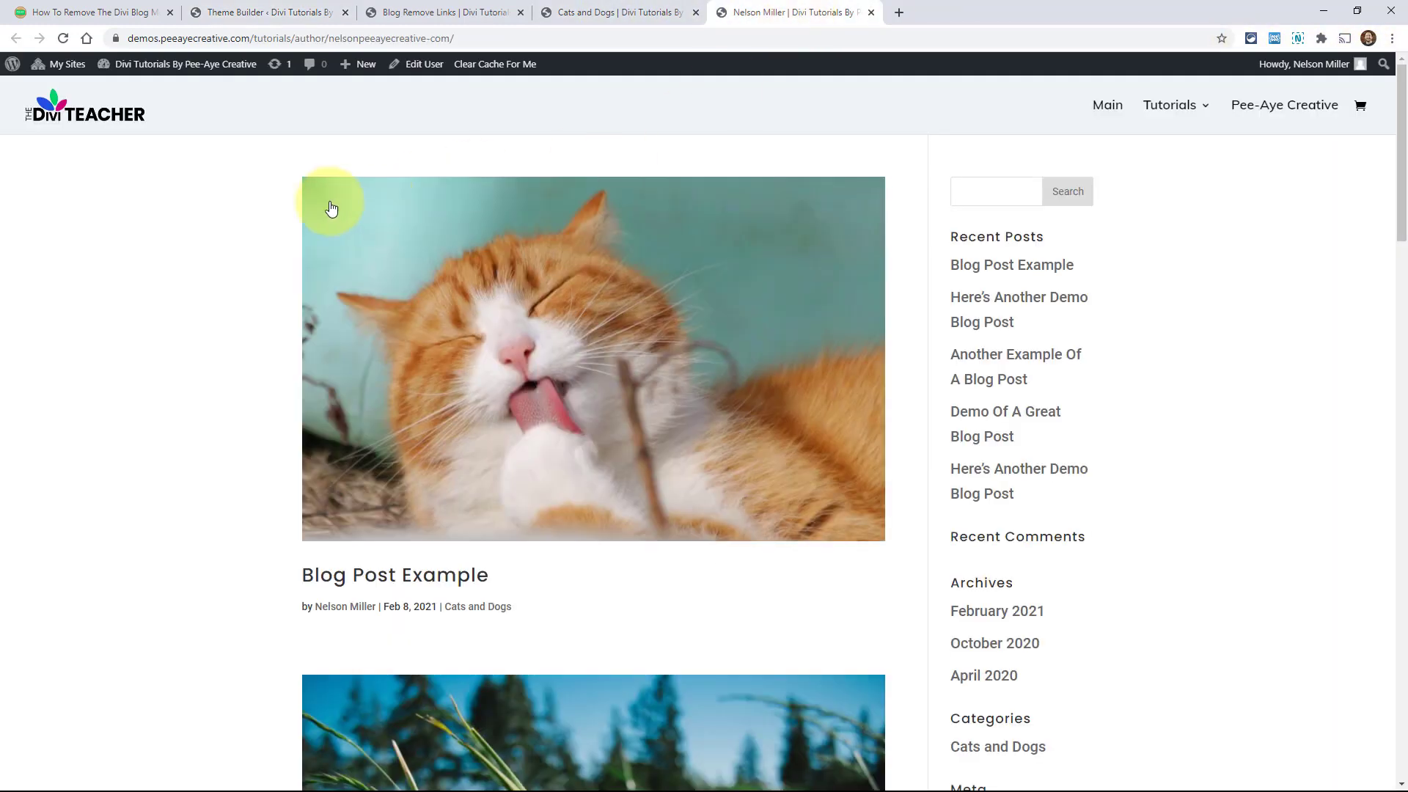
pyautogui.click(62, 40)
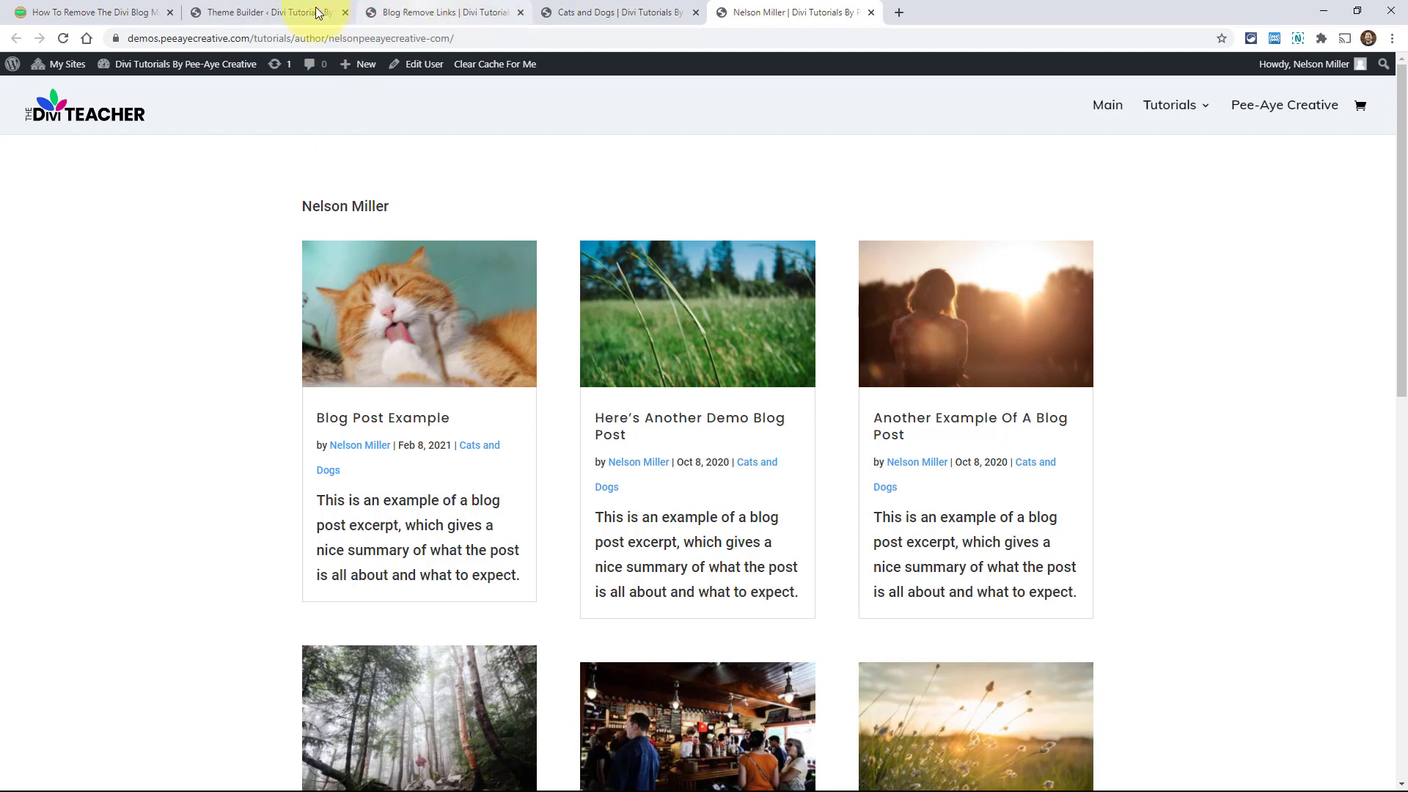
pyautogui.click(291, 13)
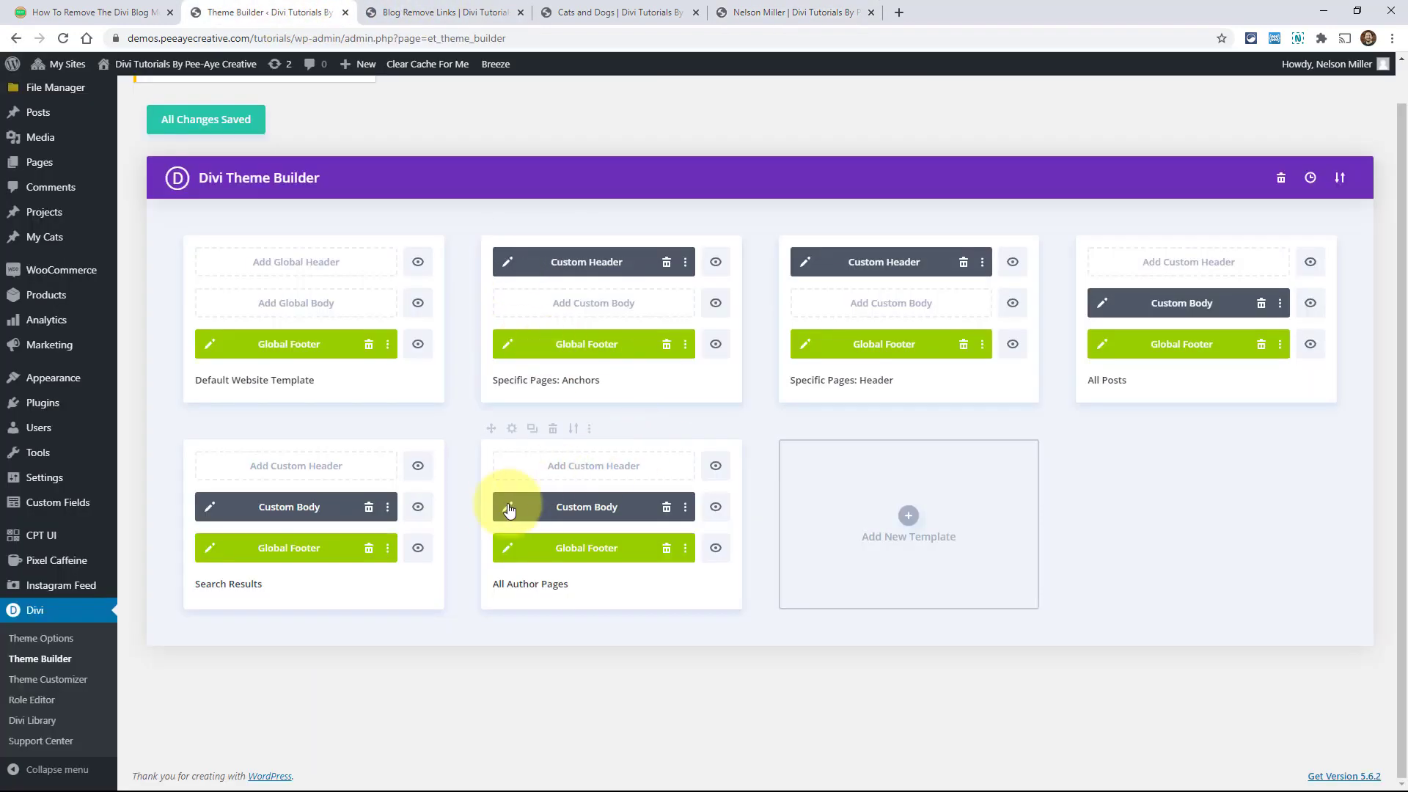
pyautogui.click(506, 508)
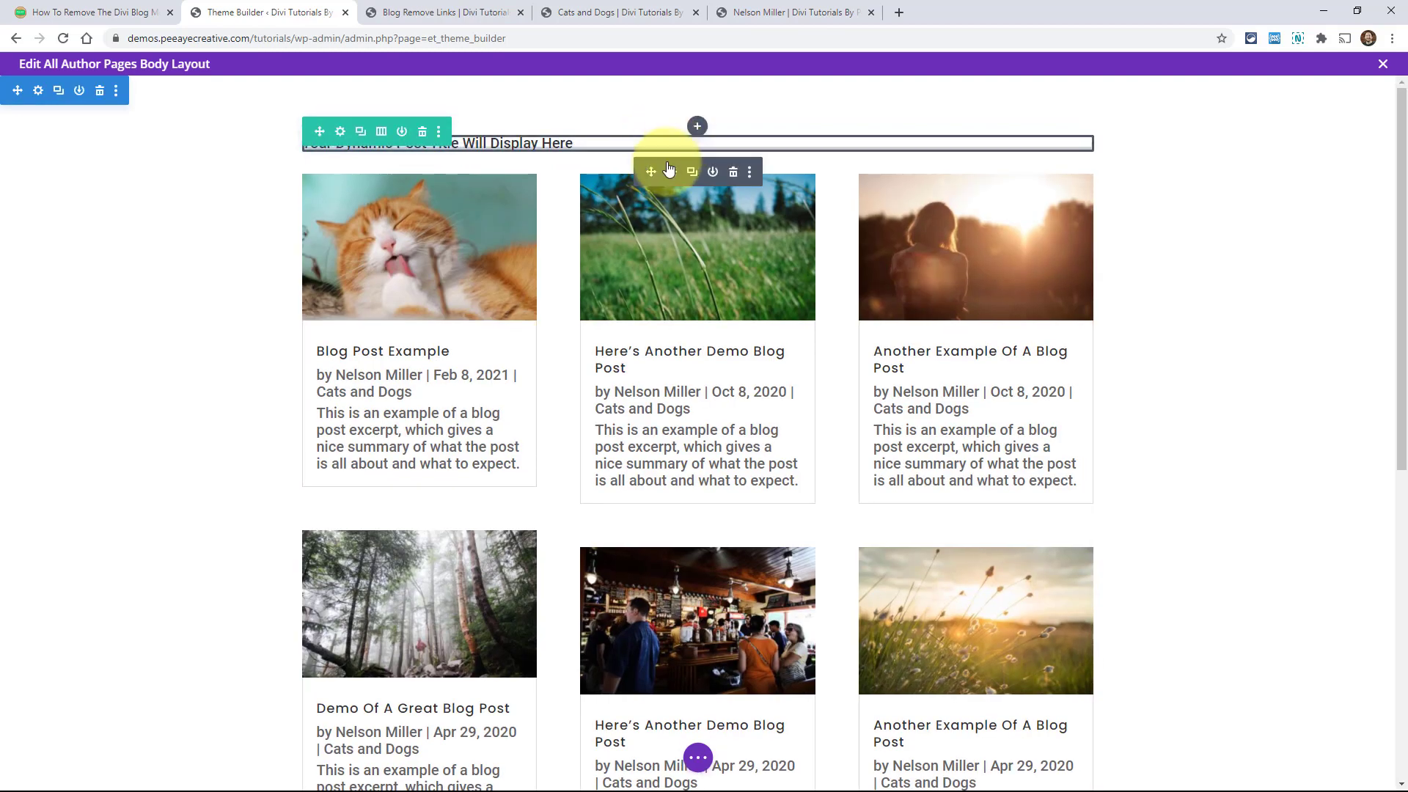
# - Give the dynamic title the Before text 'These are the blog posts written by' and apply it
pyautogui.click(673, 170)
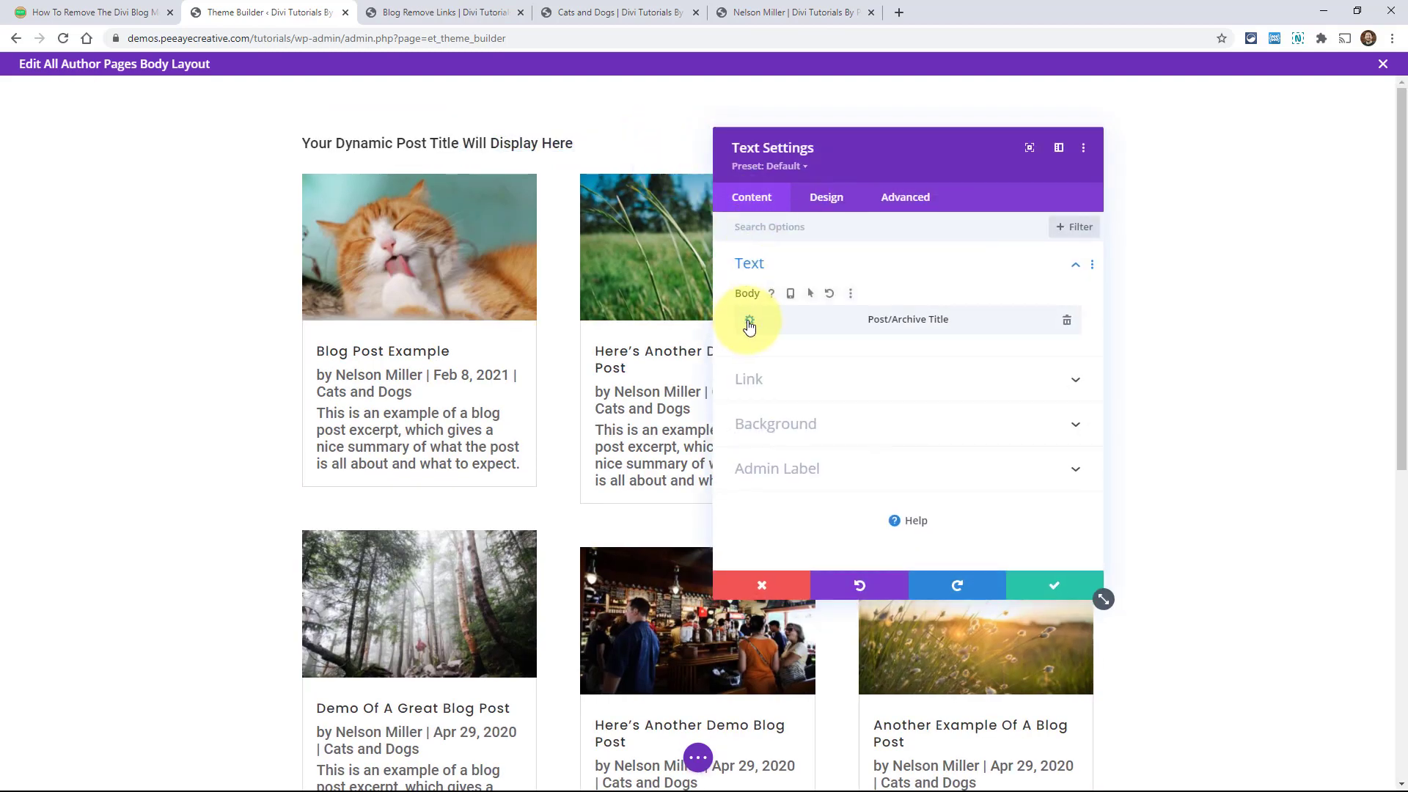
pyautogui.click(749, 322)
pyautogui.click(781, 374)
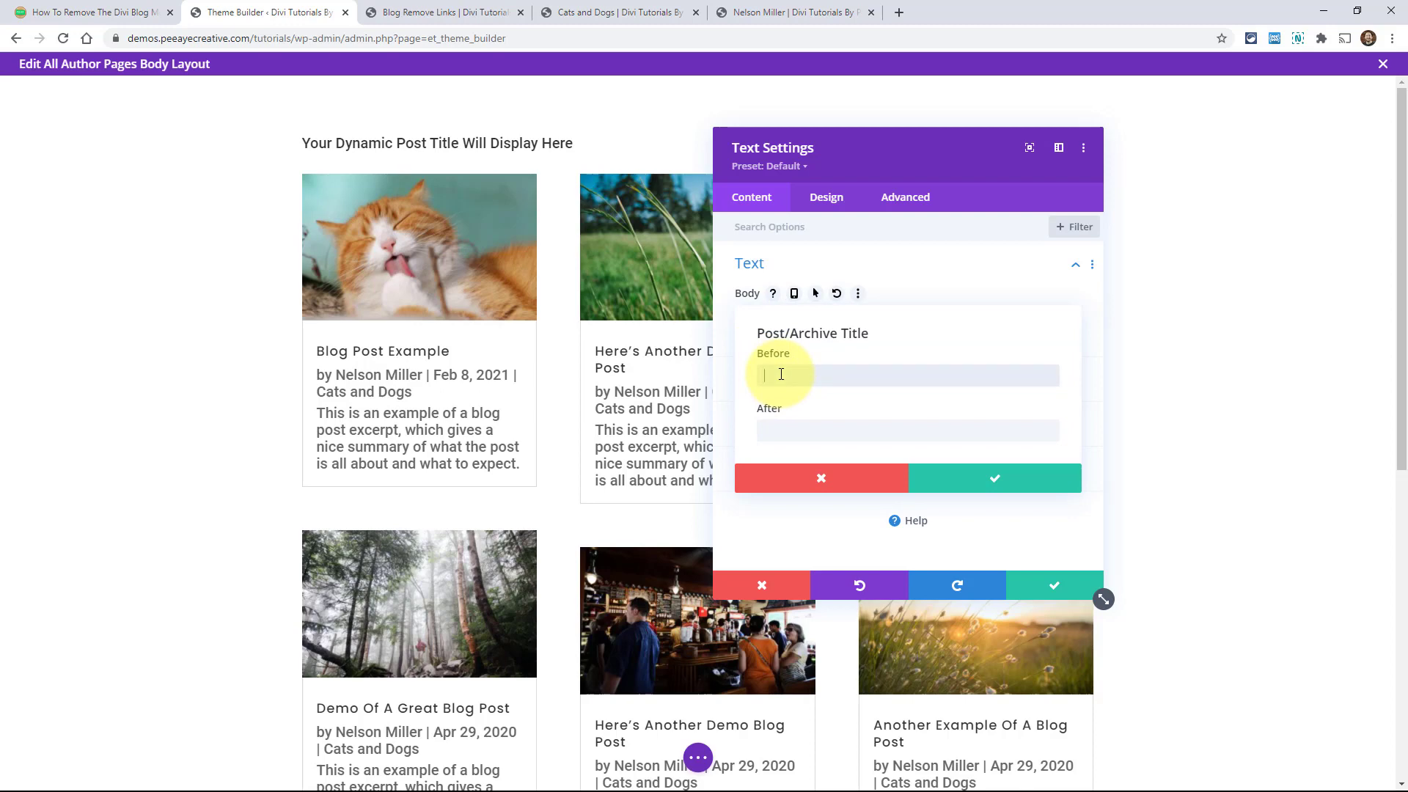
pyautogui.write('The')
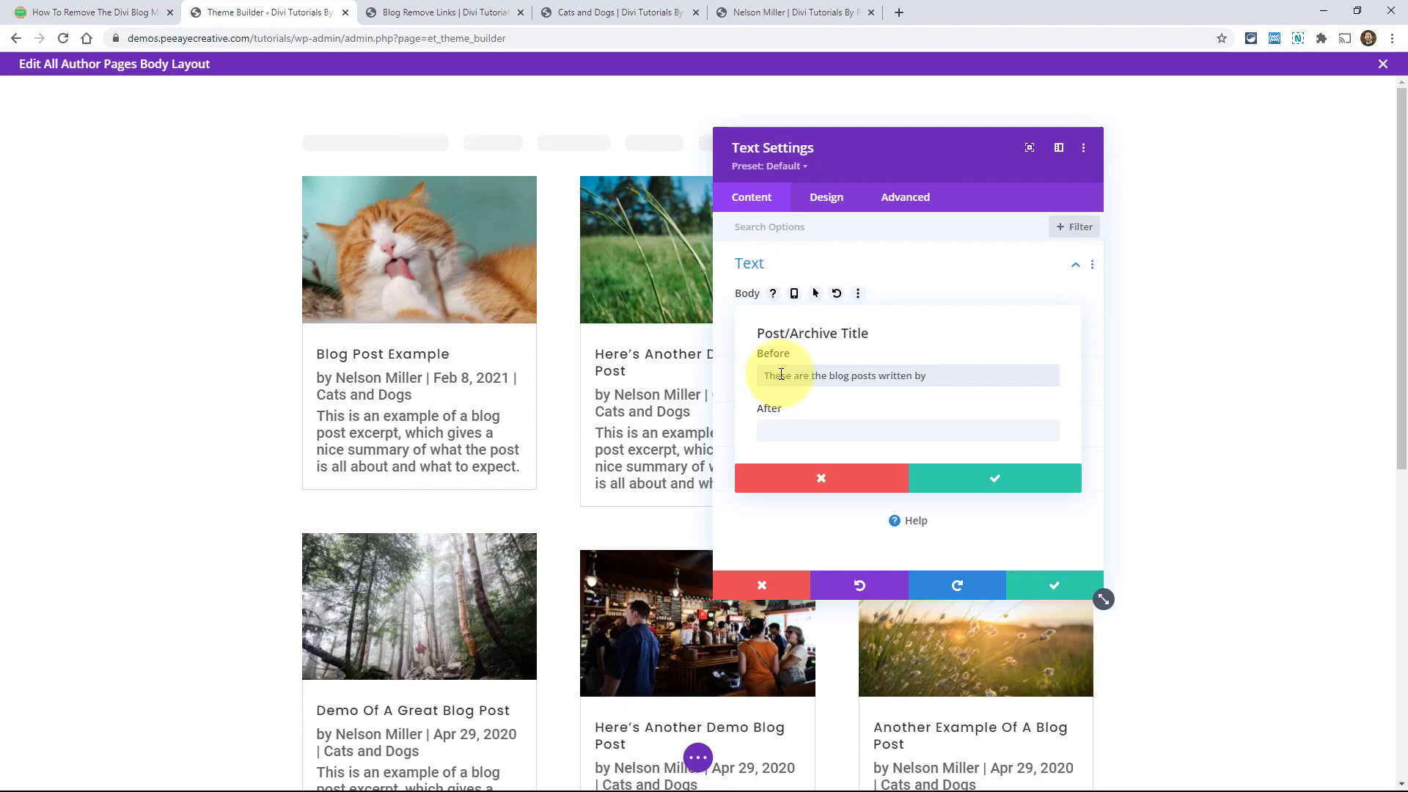
pyautogui.click(997, 484)
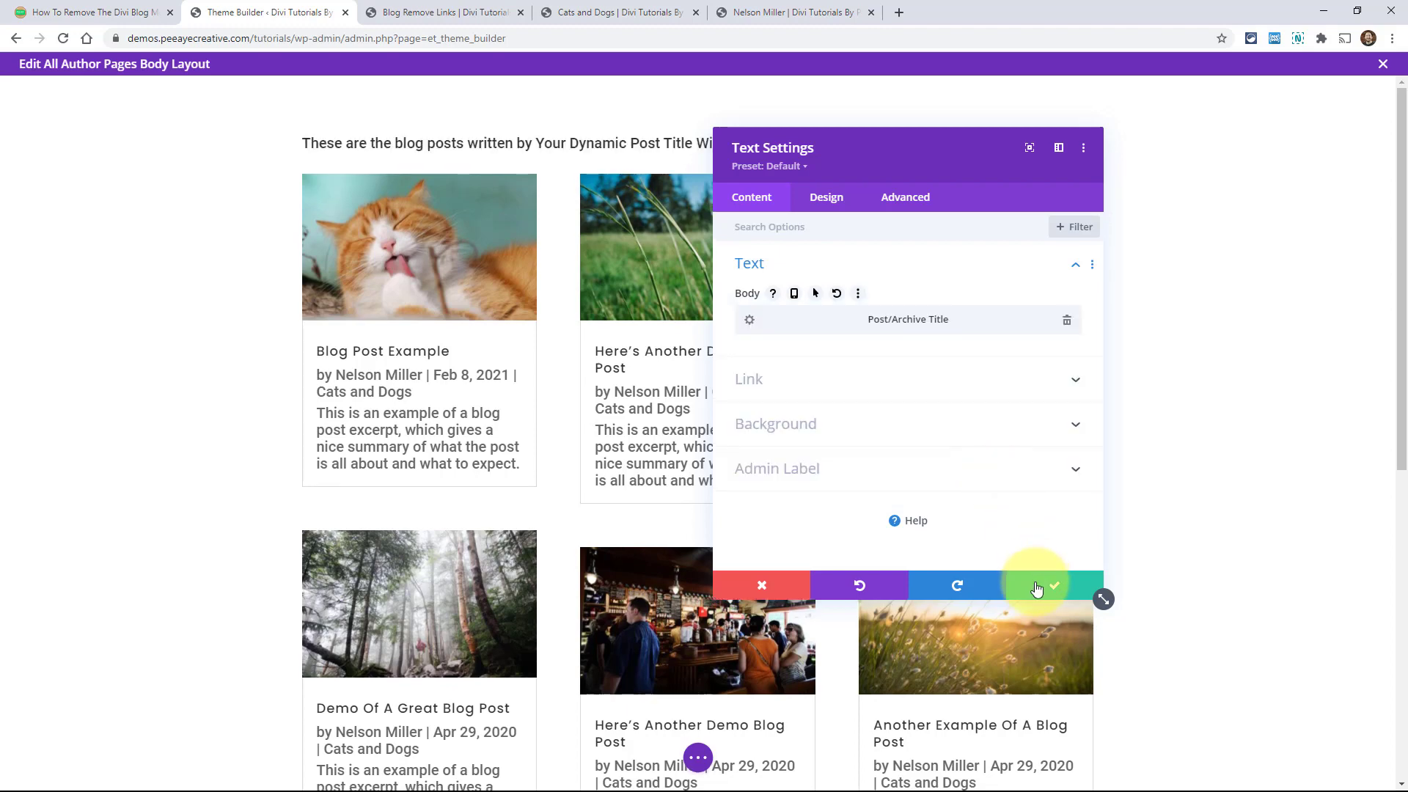
pyautogui.click(1037, 585)
pyautogui.click(697, 756)
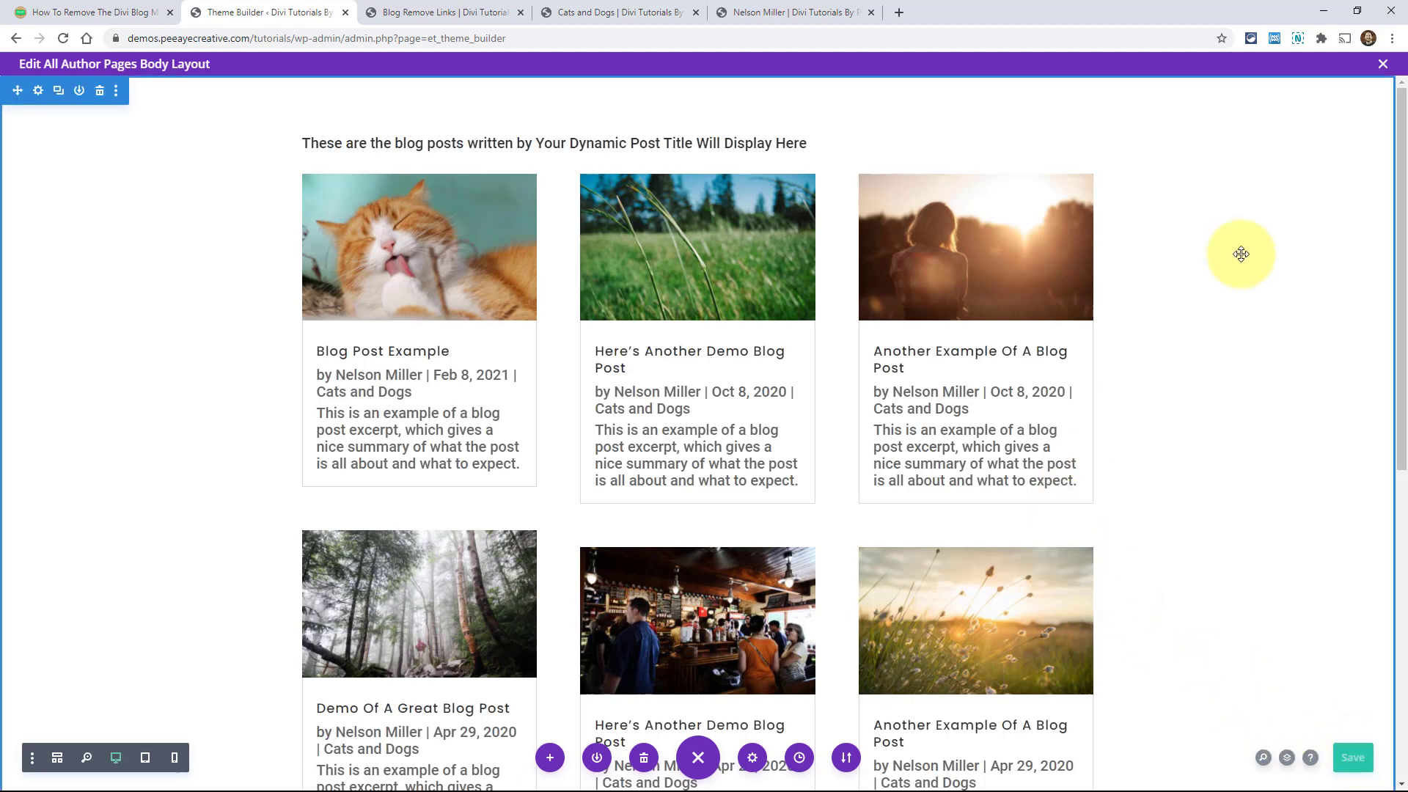
# - Close the author layout, reload the live author archive to check the intro, then return to Theme Builder
pyautogui.click(1383, 66)
pyautogui.click(767, 11)
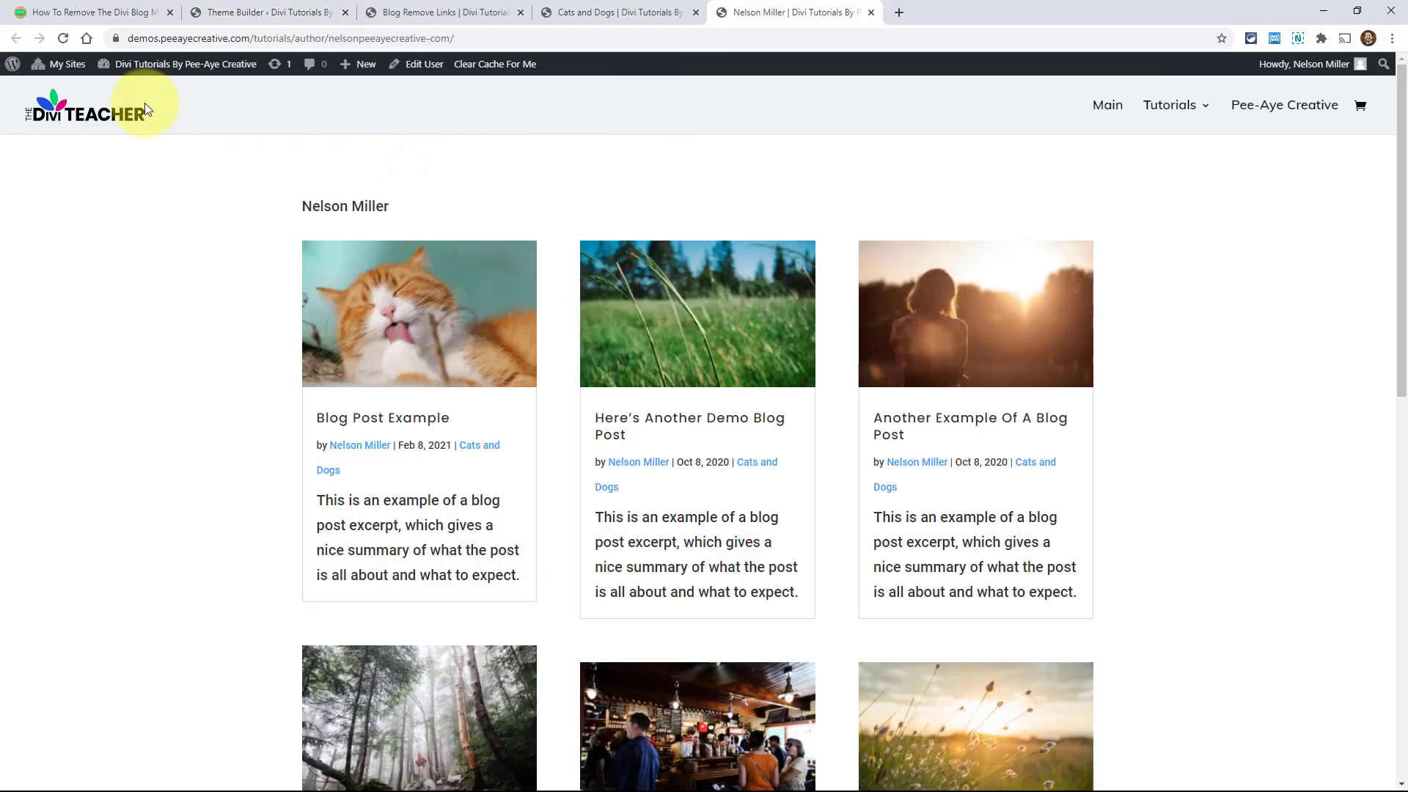
pyautogui.click(64, 38)
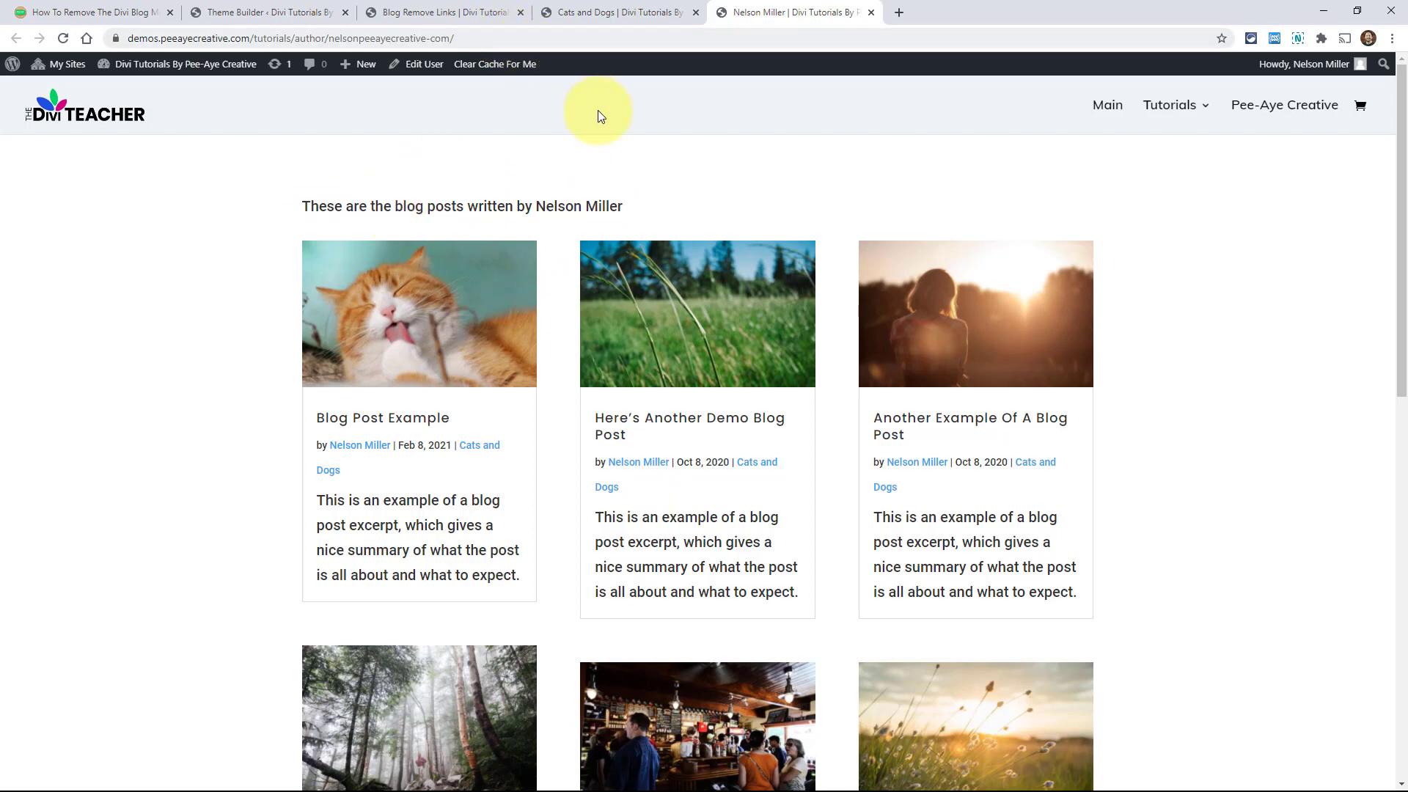
pyautogui.click(227, 13)
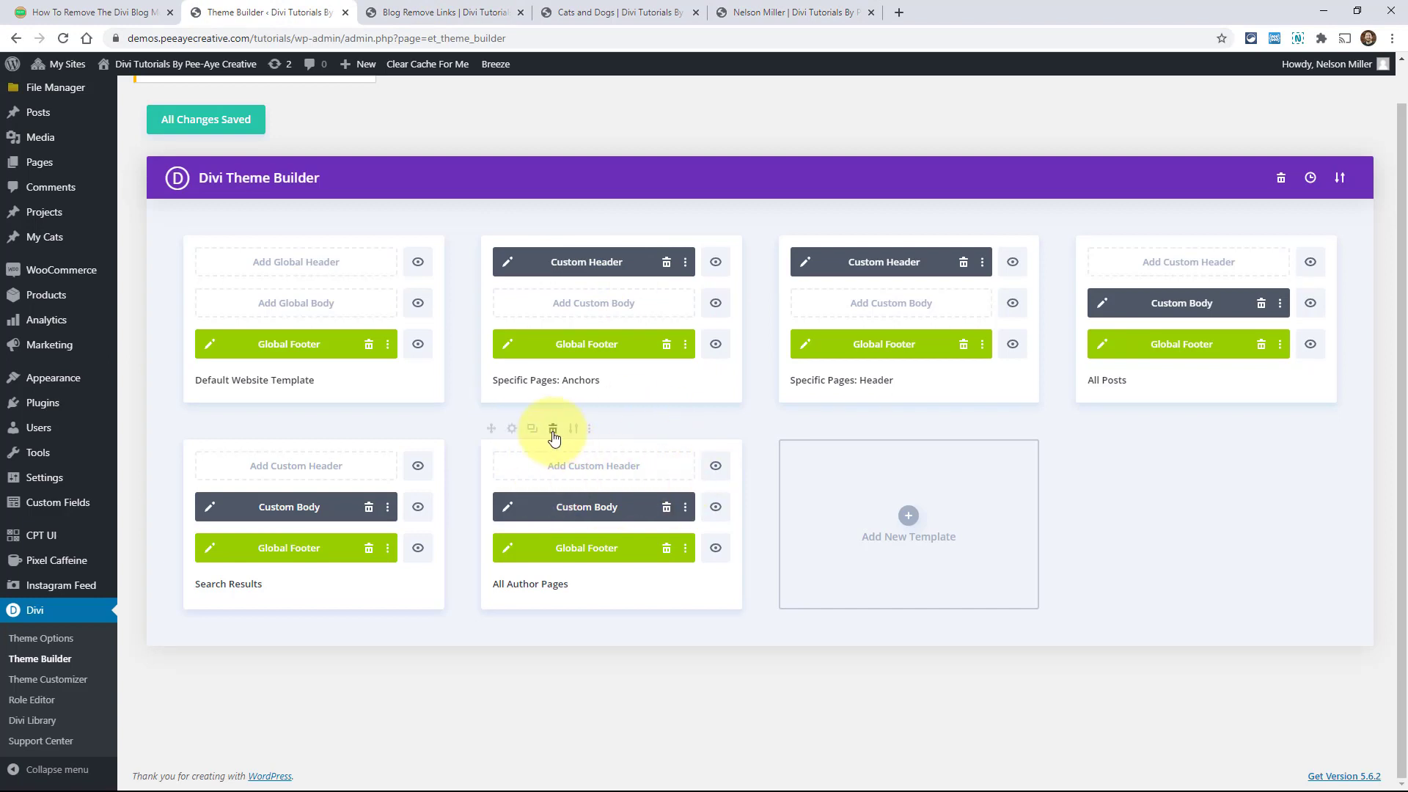
# - Duplicate the All Author Pages template and assign the copy to All Category Pages
pyautogui.click(532, 430)
pyautogui.click(818, 584)
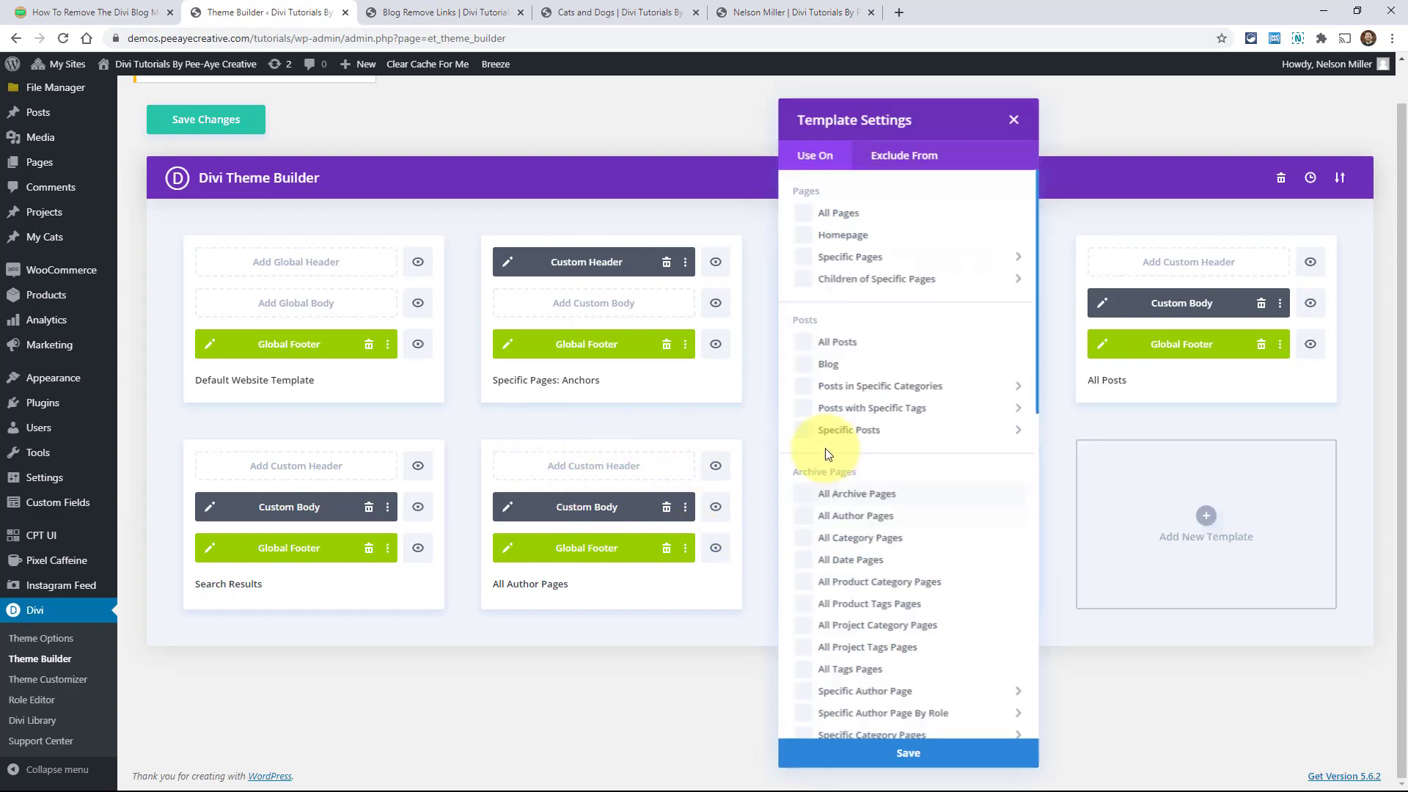
pyautogui.scroll(-3, 901, 601)
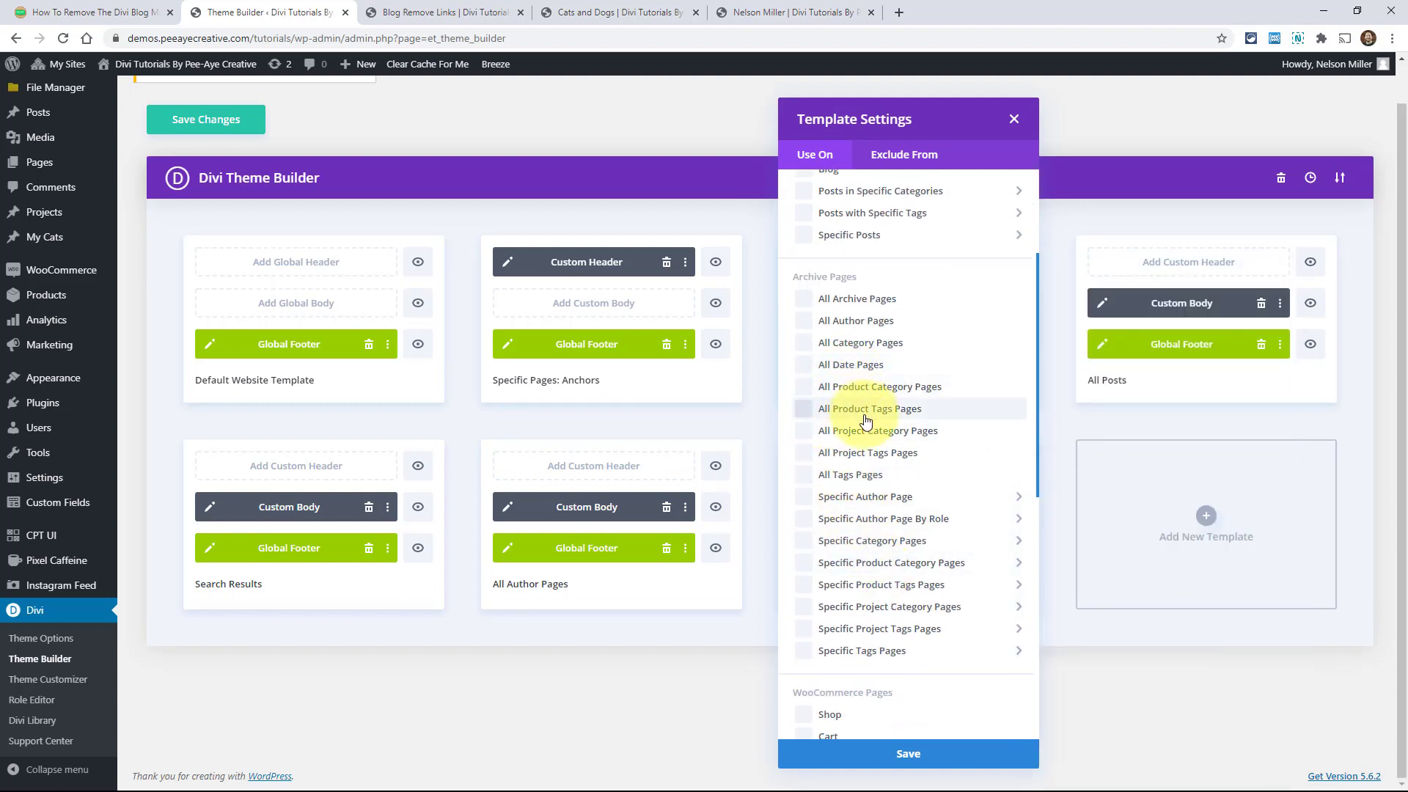
pyautogui.moveTo(843, 496)
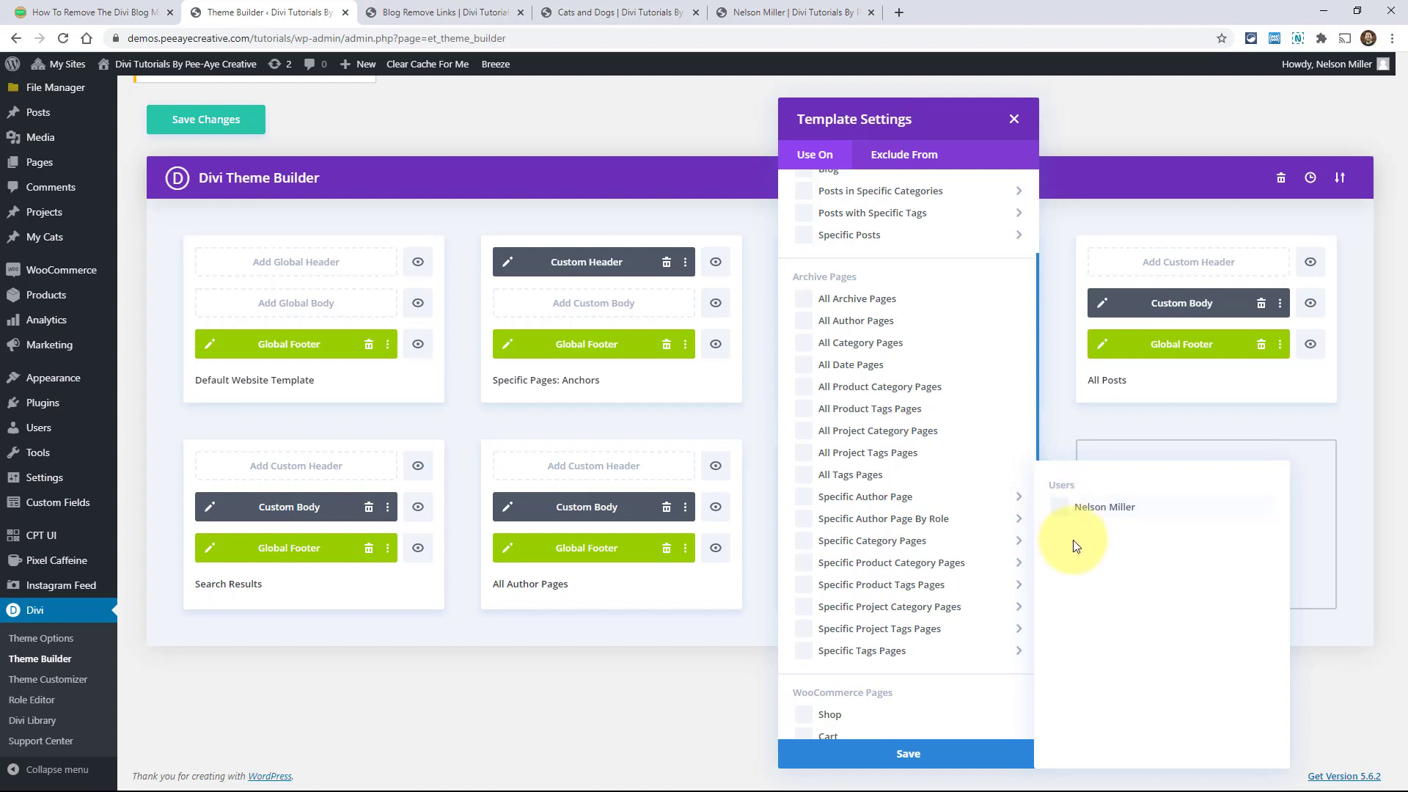
pyautogui.moveTo(879, 570)
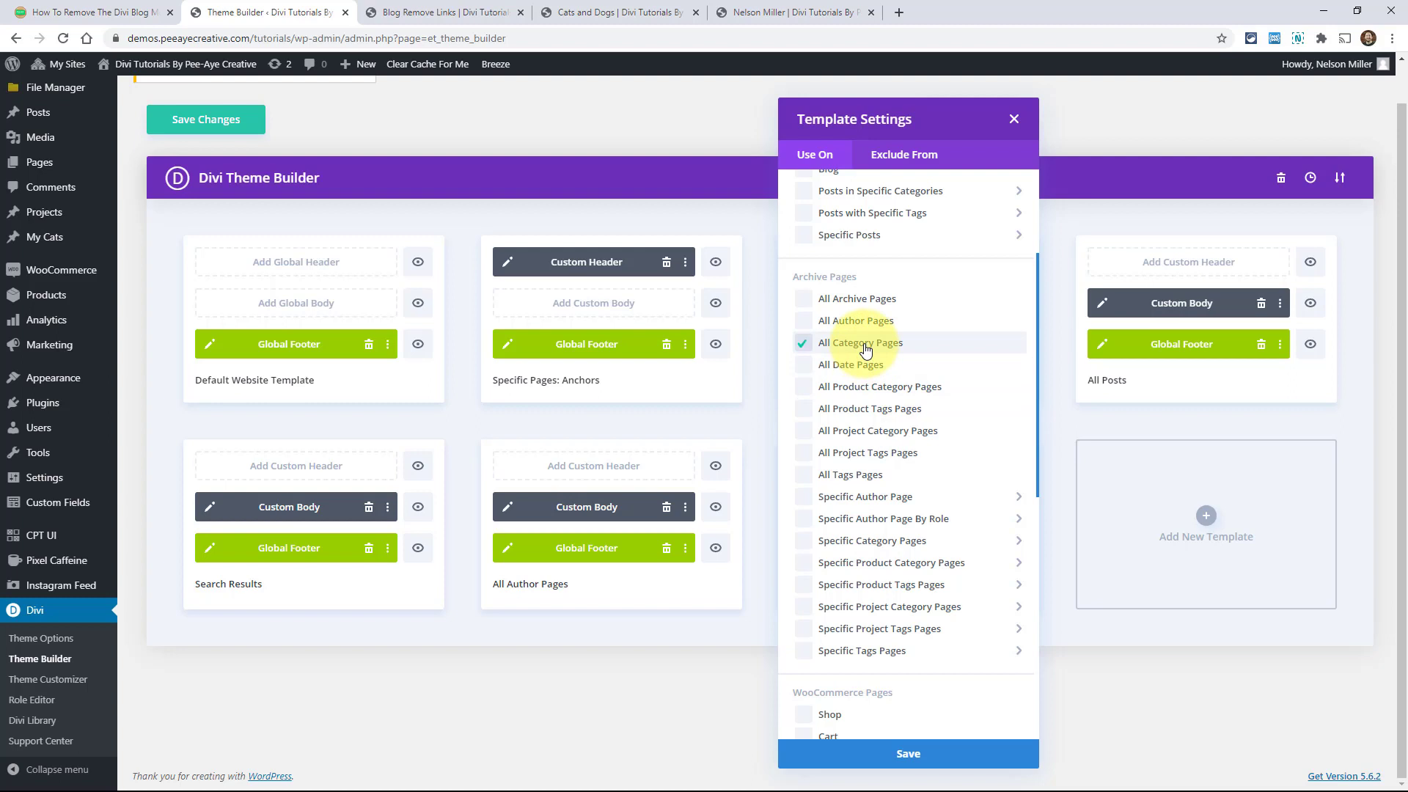
pyautogui.click(887, 759)
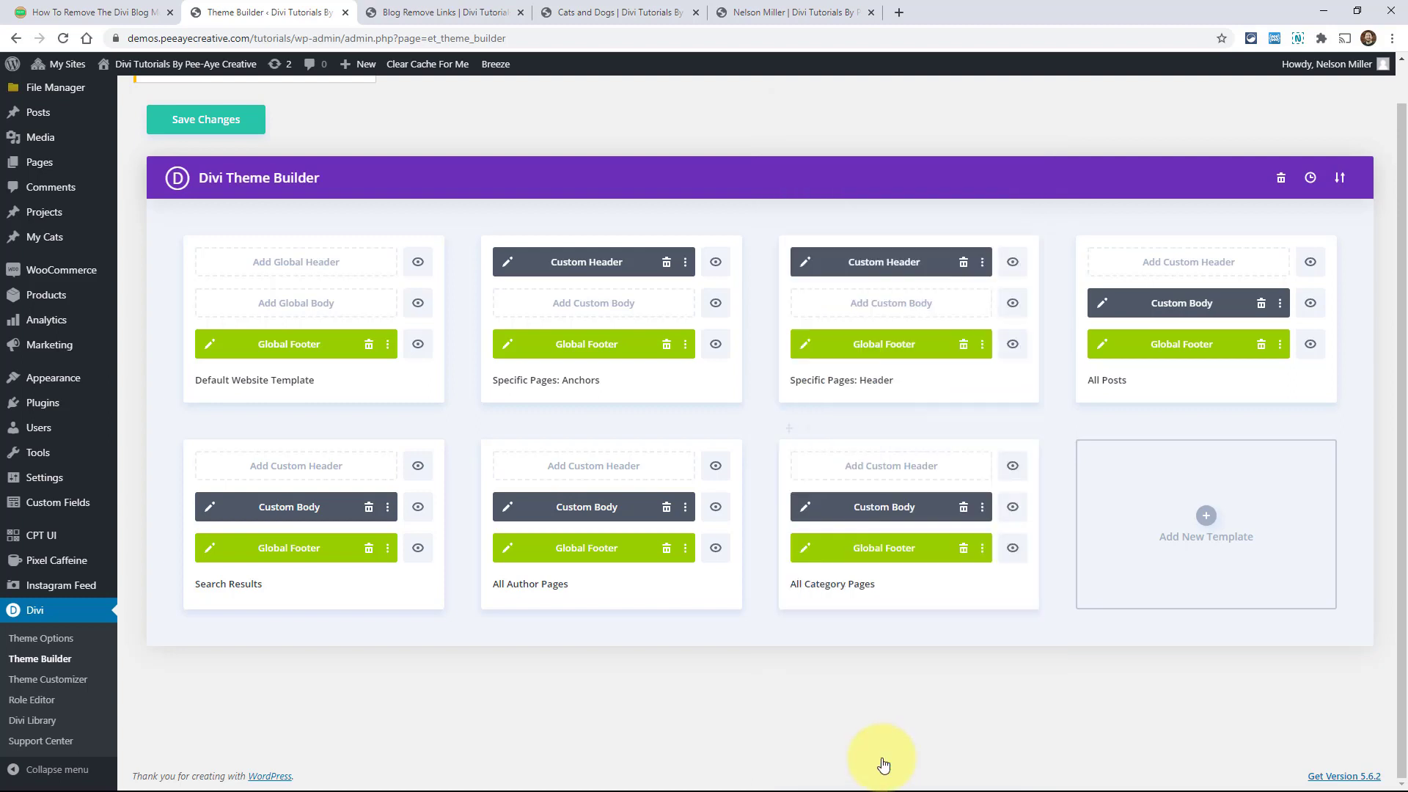
# - Change the intro's Before text to 'These are the blog posts in the' and add 'category!' after the title
pyautogui.click(805, 508)
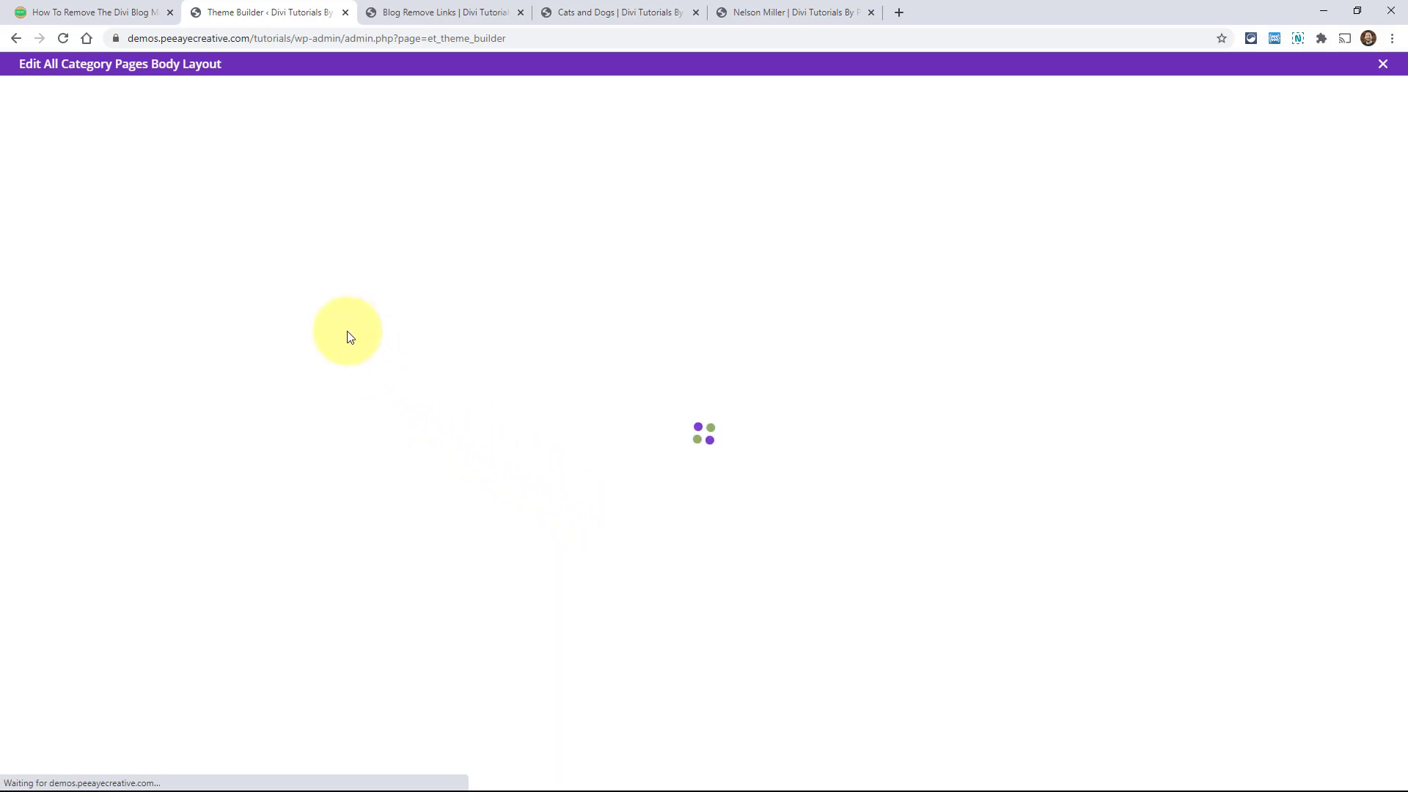
pyautogui.click(643, 142)
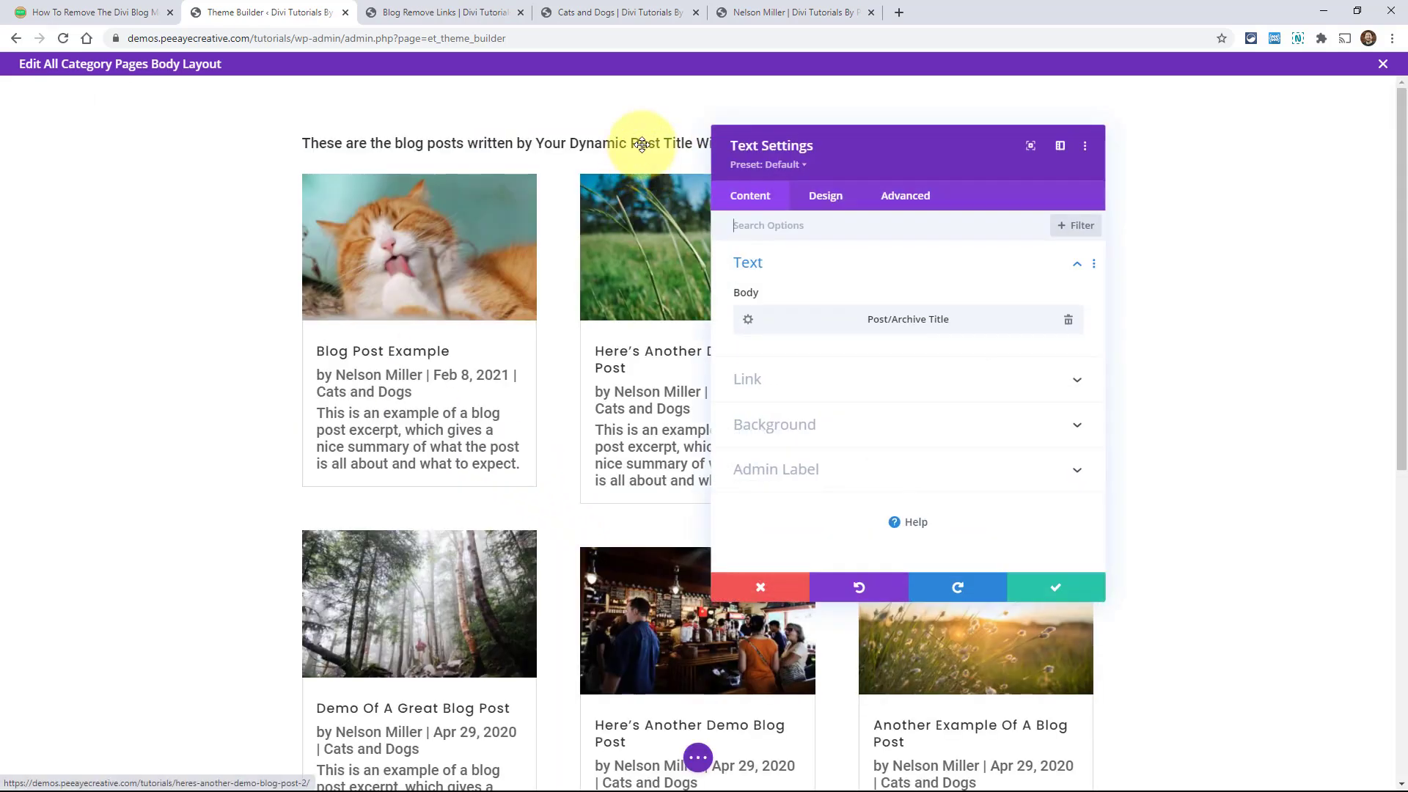
pyautogui.click(749, 320)
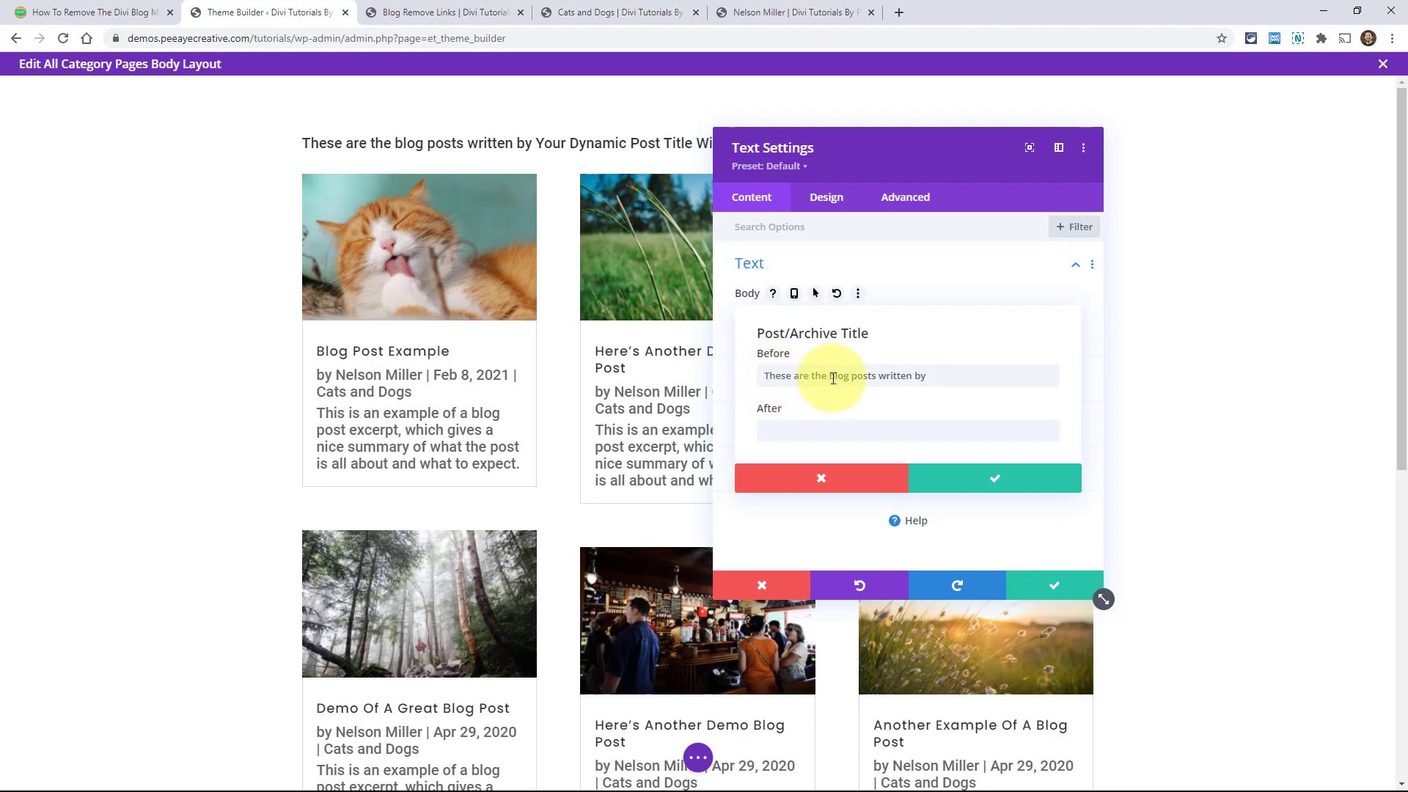
pyautogui.moveTo(878, 377); pyautogui.dragTo(953, 381)
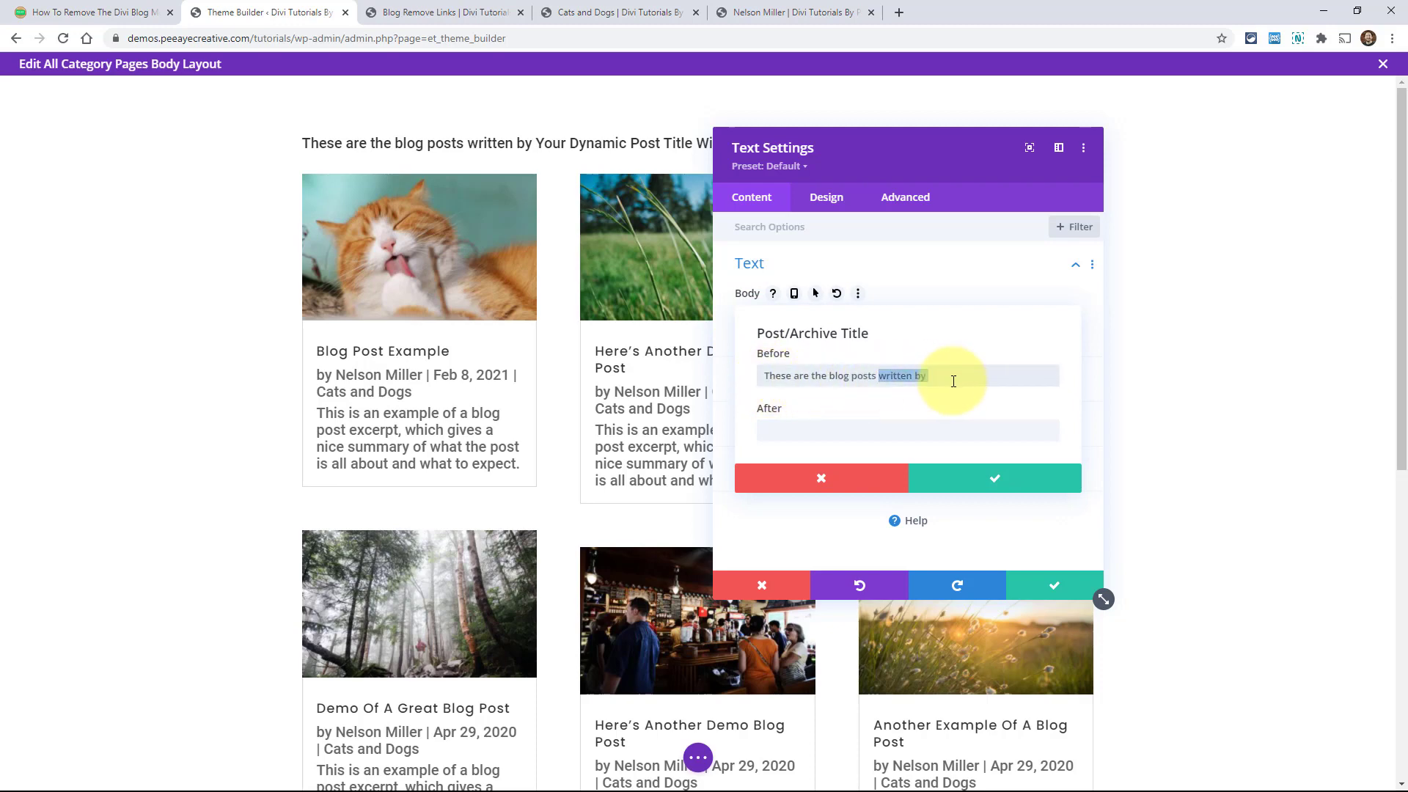
pyautogui.write('in ')
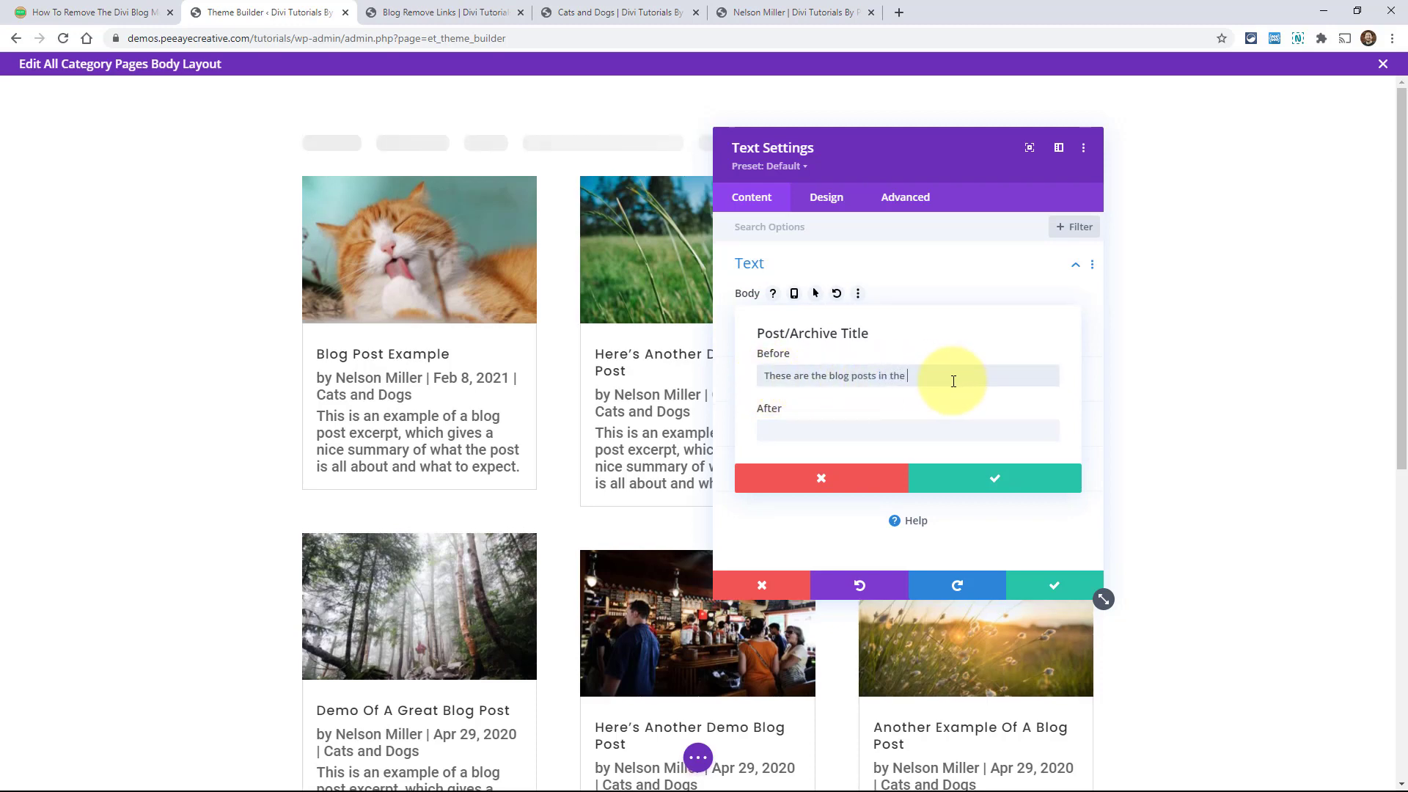
pyautogui.write('the')
pyautogui.click(890, 433)
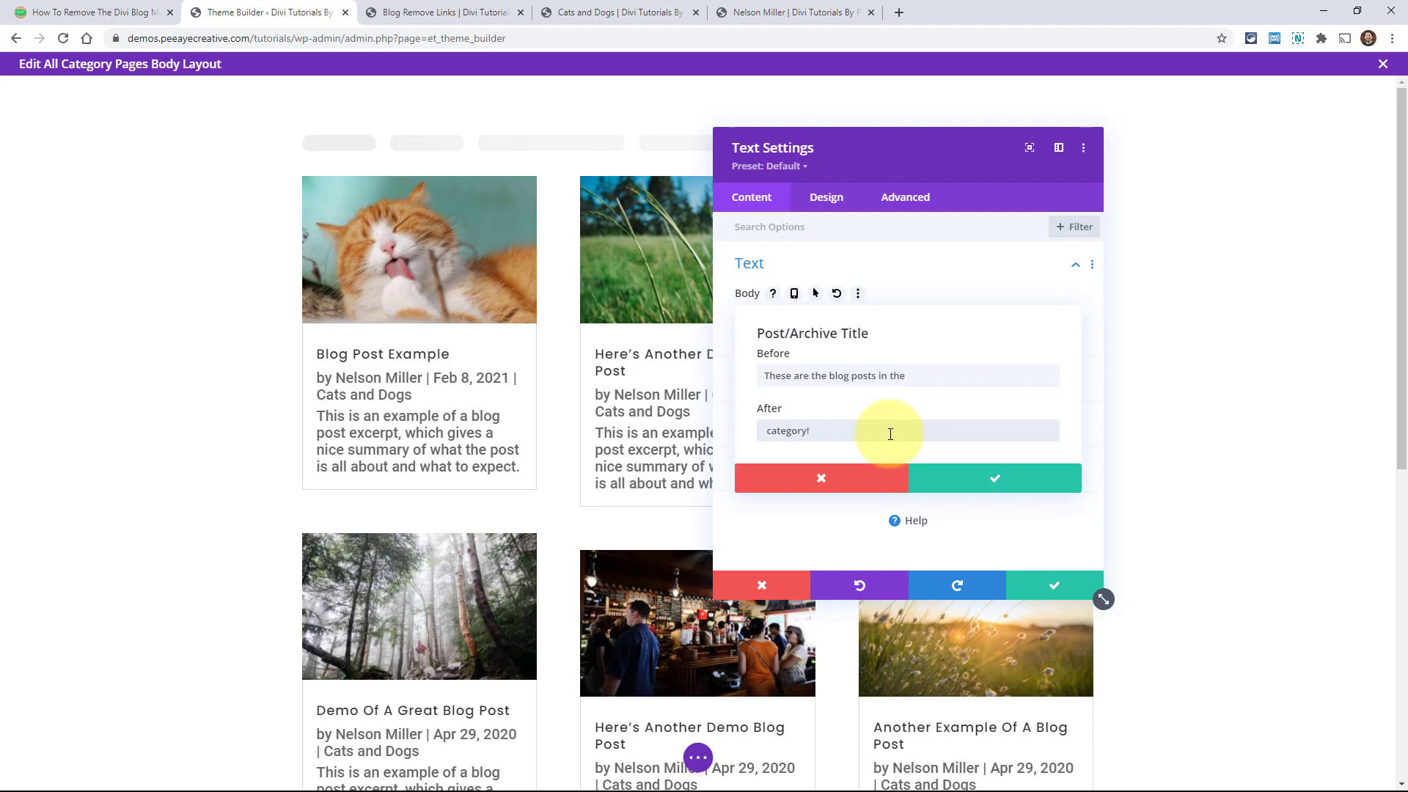
pyautogui.click(980, 484)
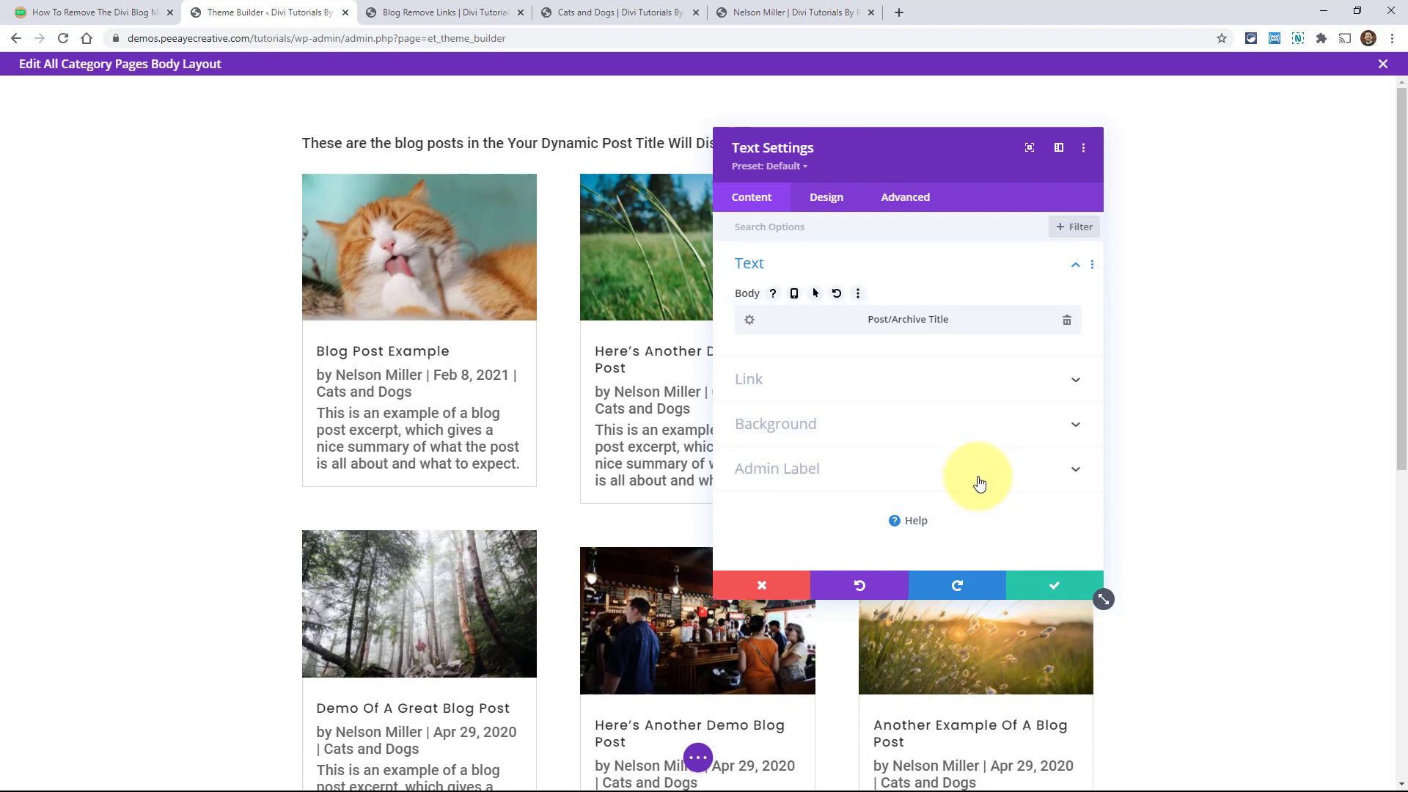
pyautogui.click(1056, 586)
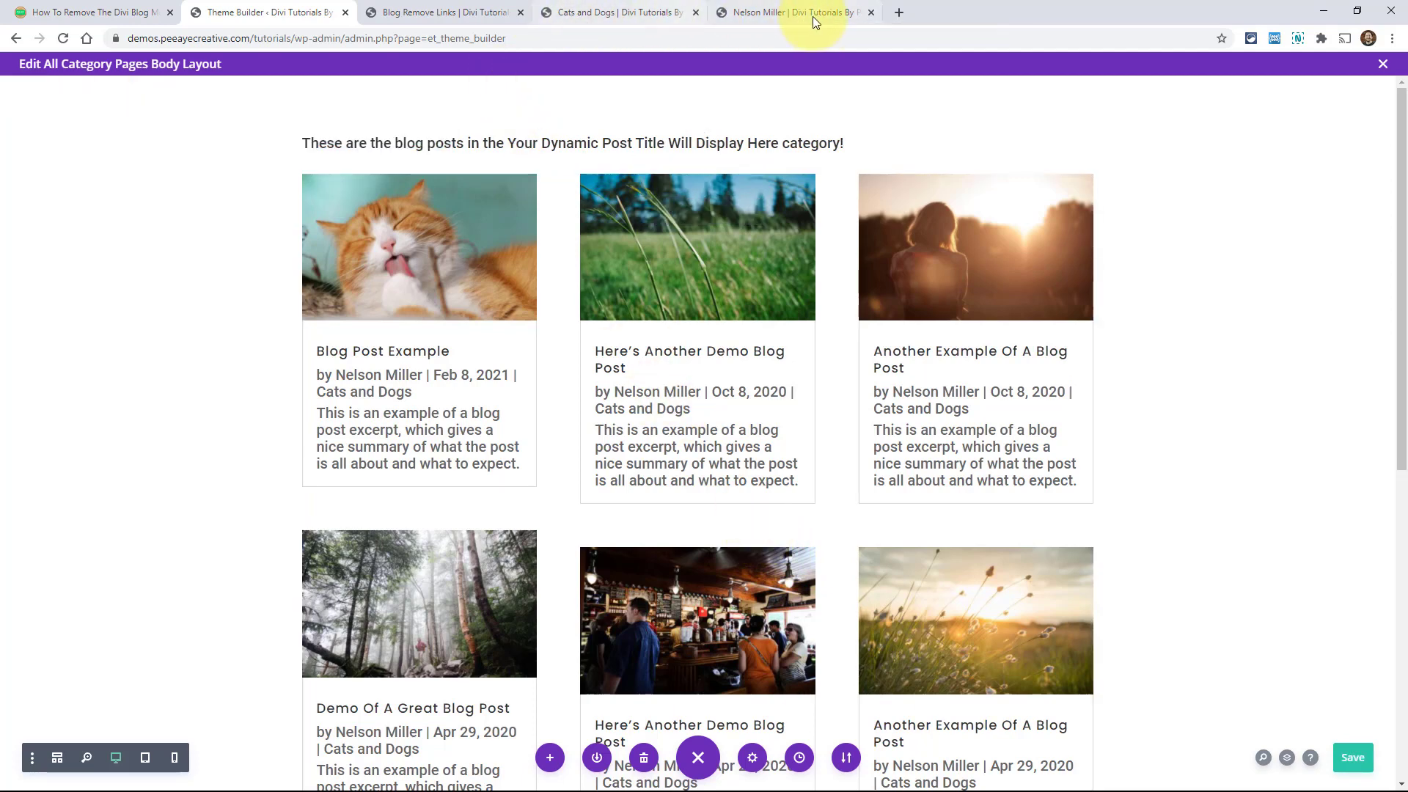
# - Close the category layout, save the Theme Builder changes, and go to the Cats and Dogs page
pyautogui.click(590, 12)
pyautogui.click(63, 38)
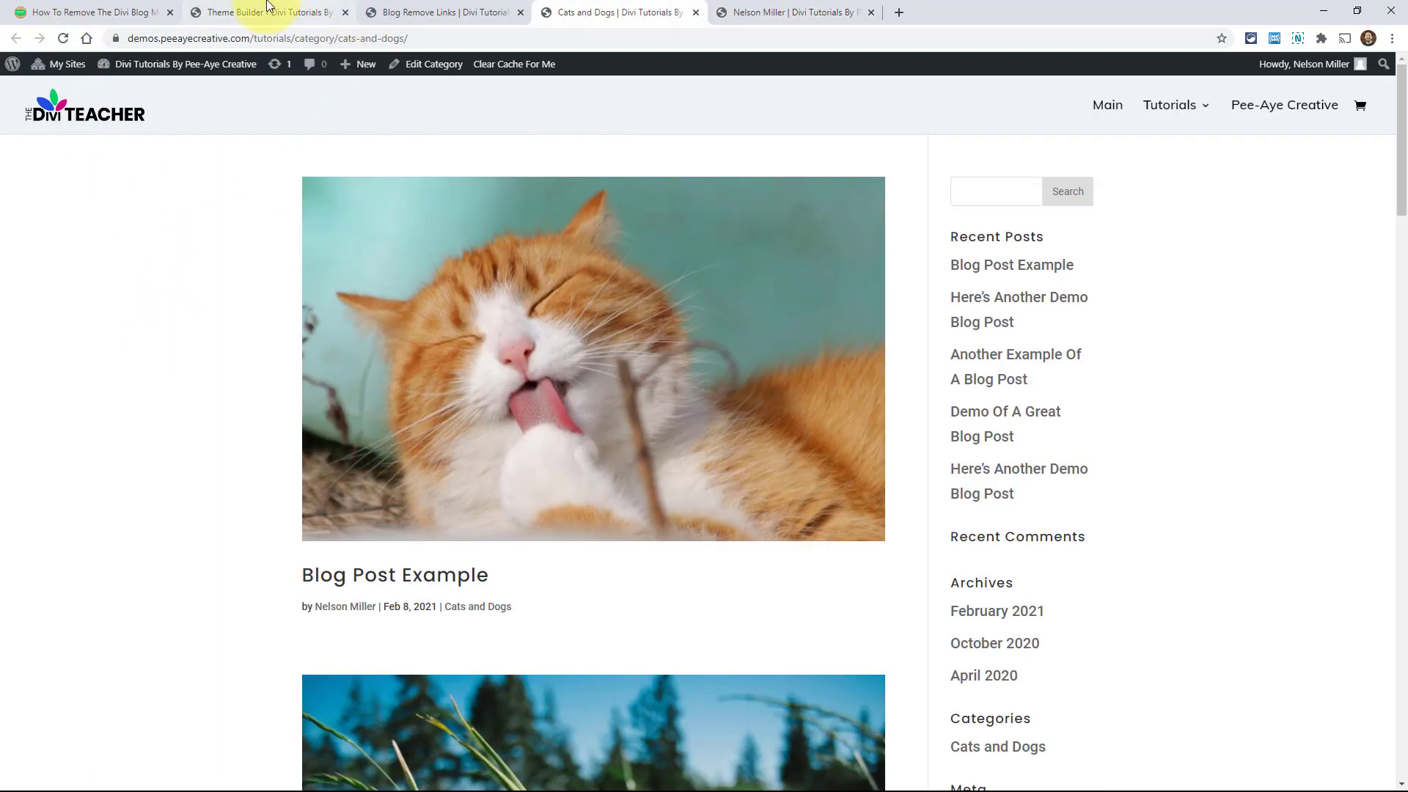
pyautogui.click(271, 11)
pyautogui.click(1383, 65)
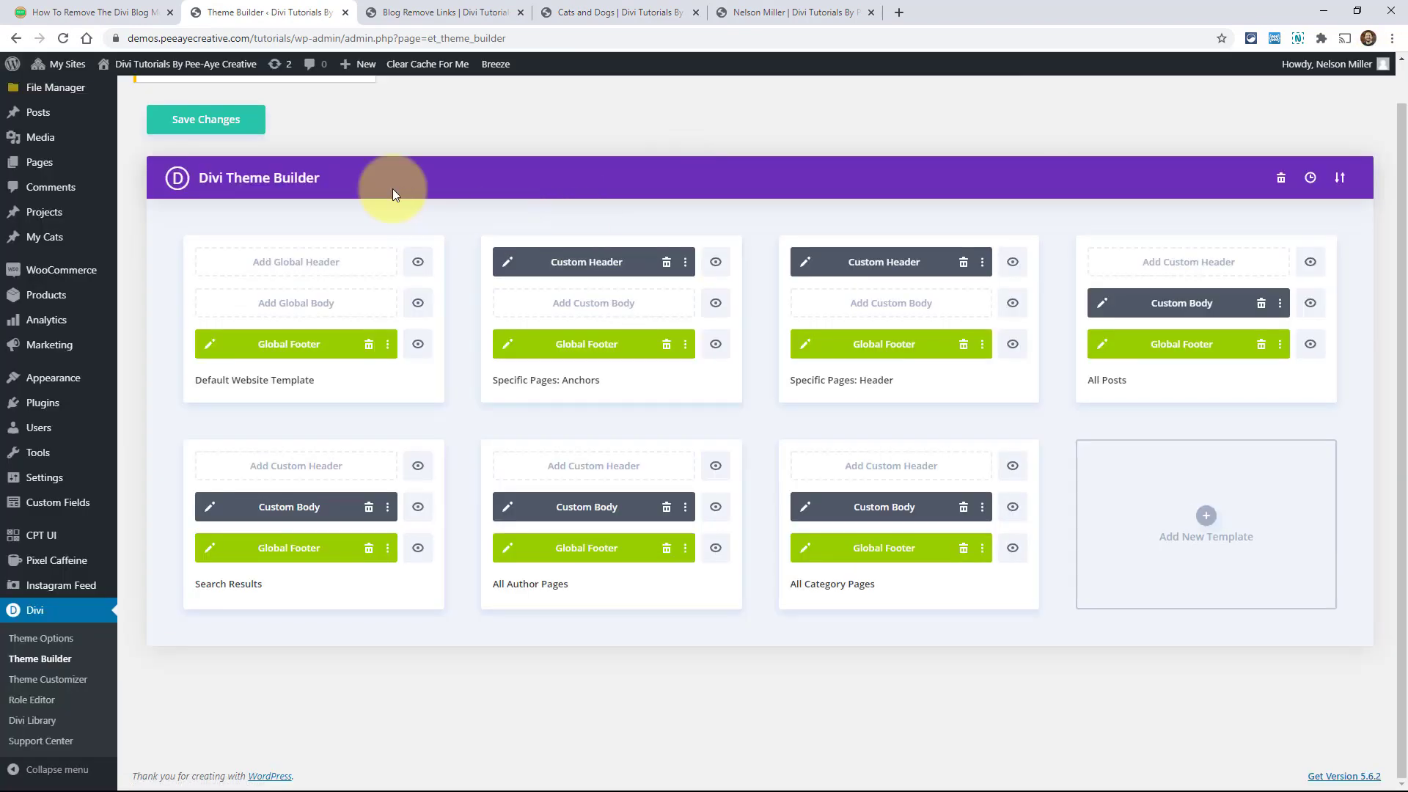
pyautogui.click(192, 129)
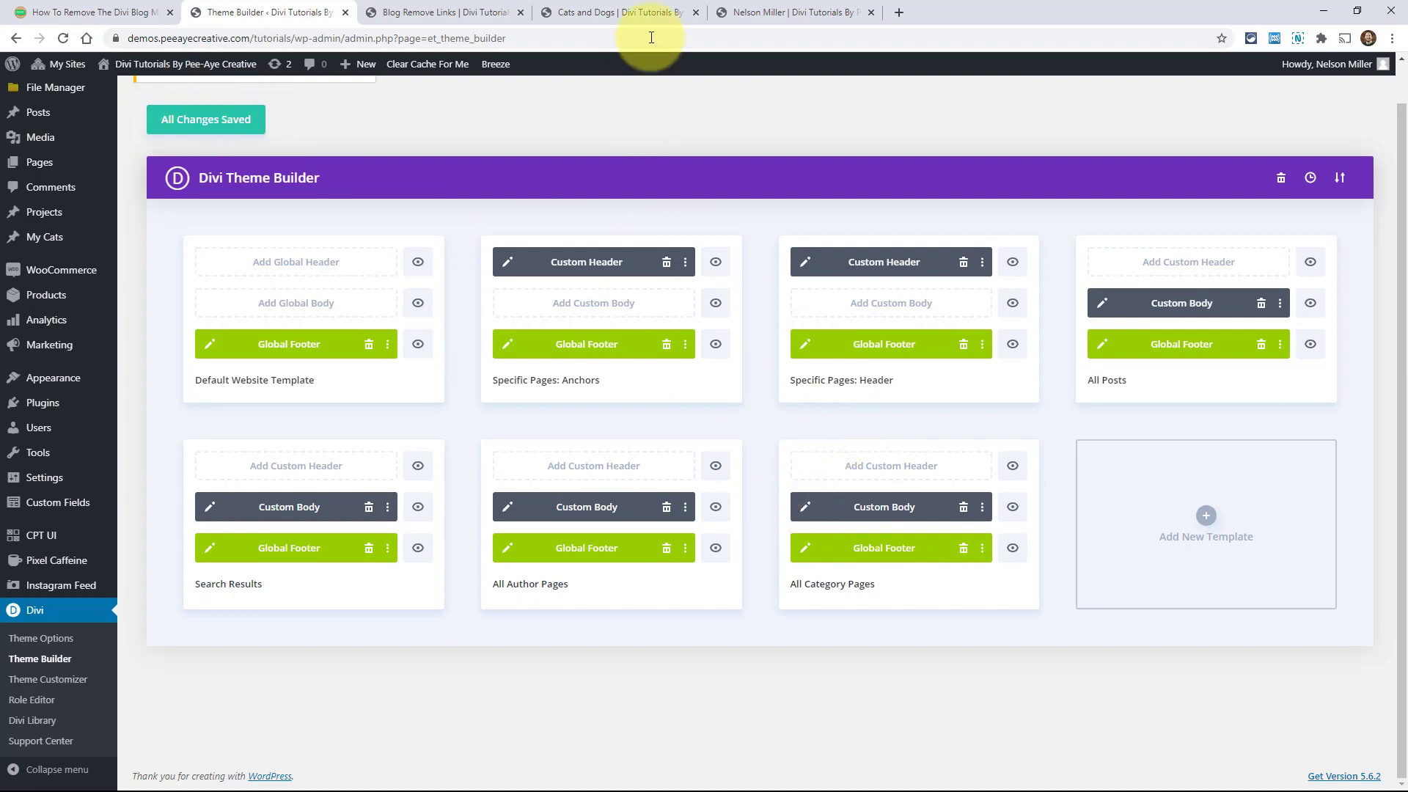
pyautogui.click(594, 13)
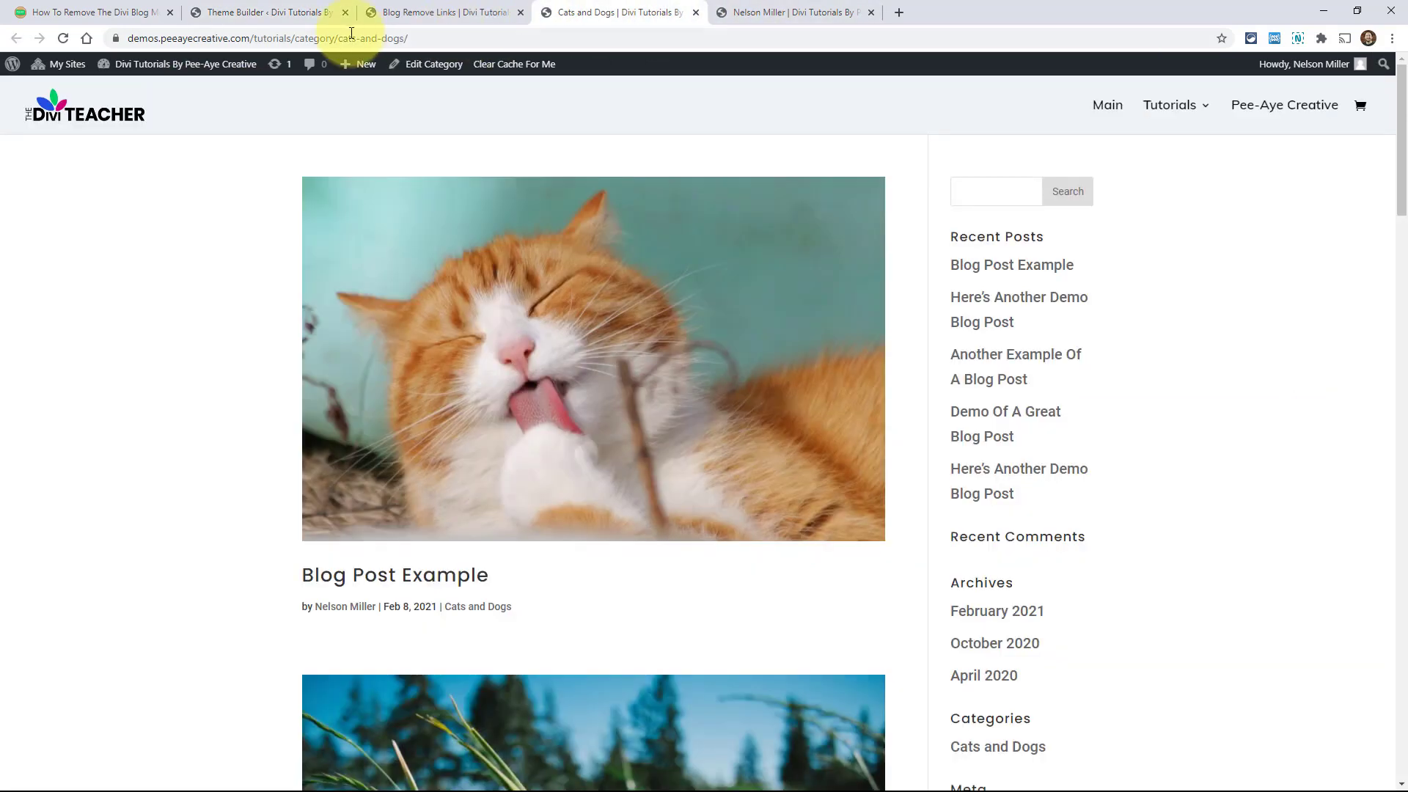
# - Reload Cats and Dogs to verify the new intro with the category name, then go to Blog Remove Links
pyautogui.click(64, 38)
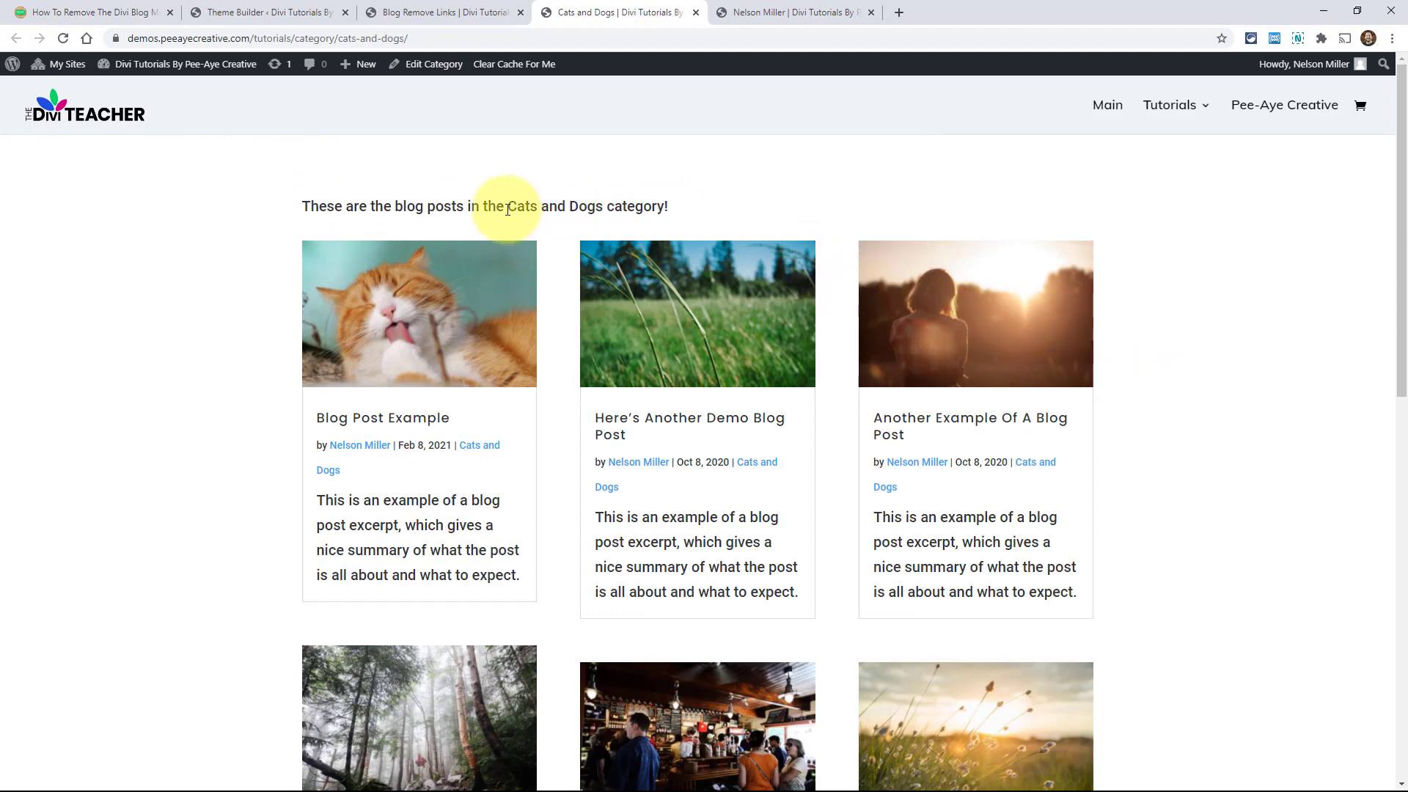
pyautogui.moveTo(507, 210); pyautogui.dragTo(605, 209)
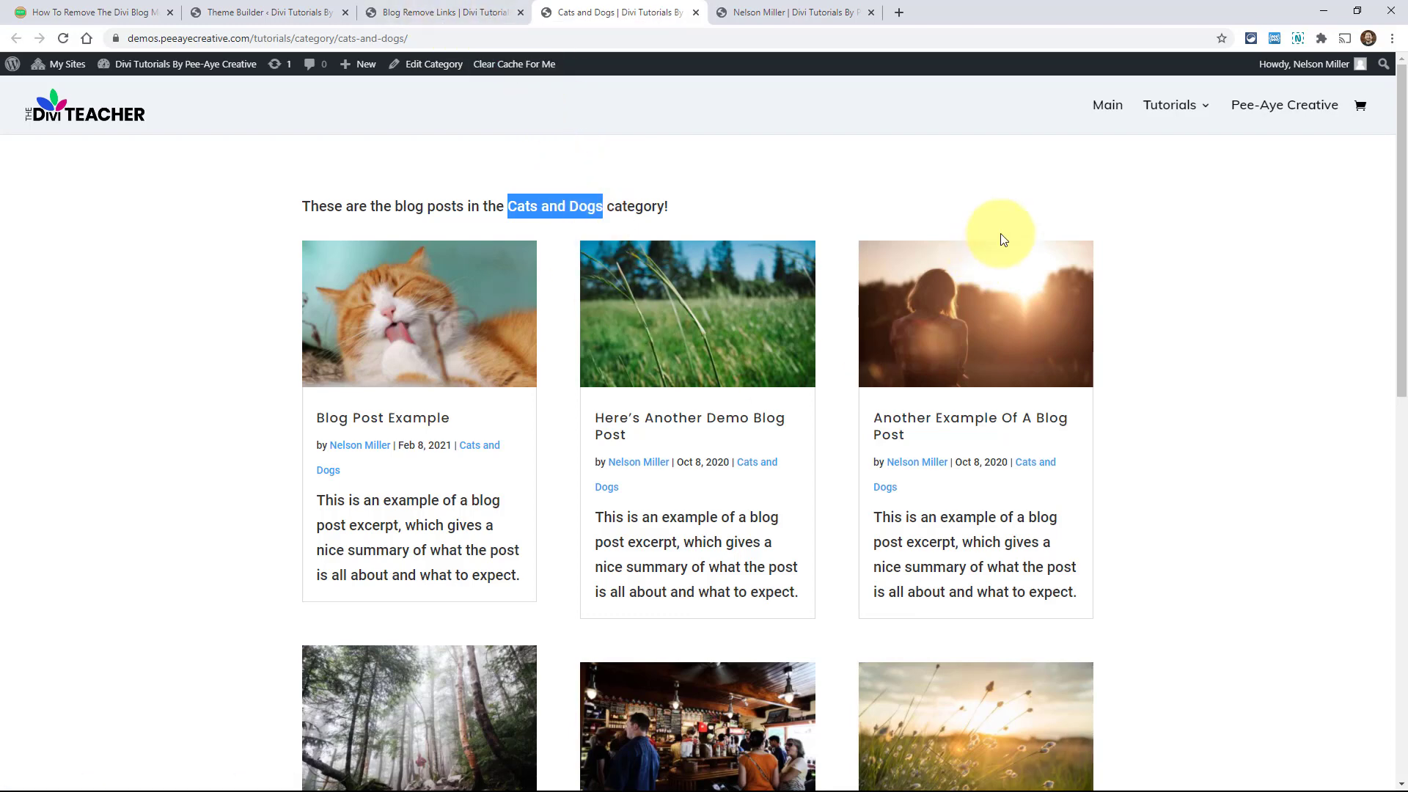
pyautogui.click(824, 334)
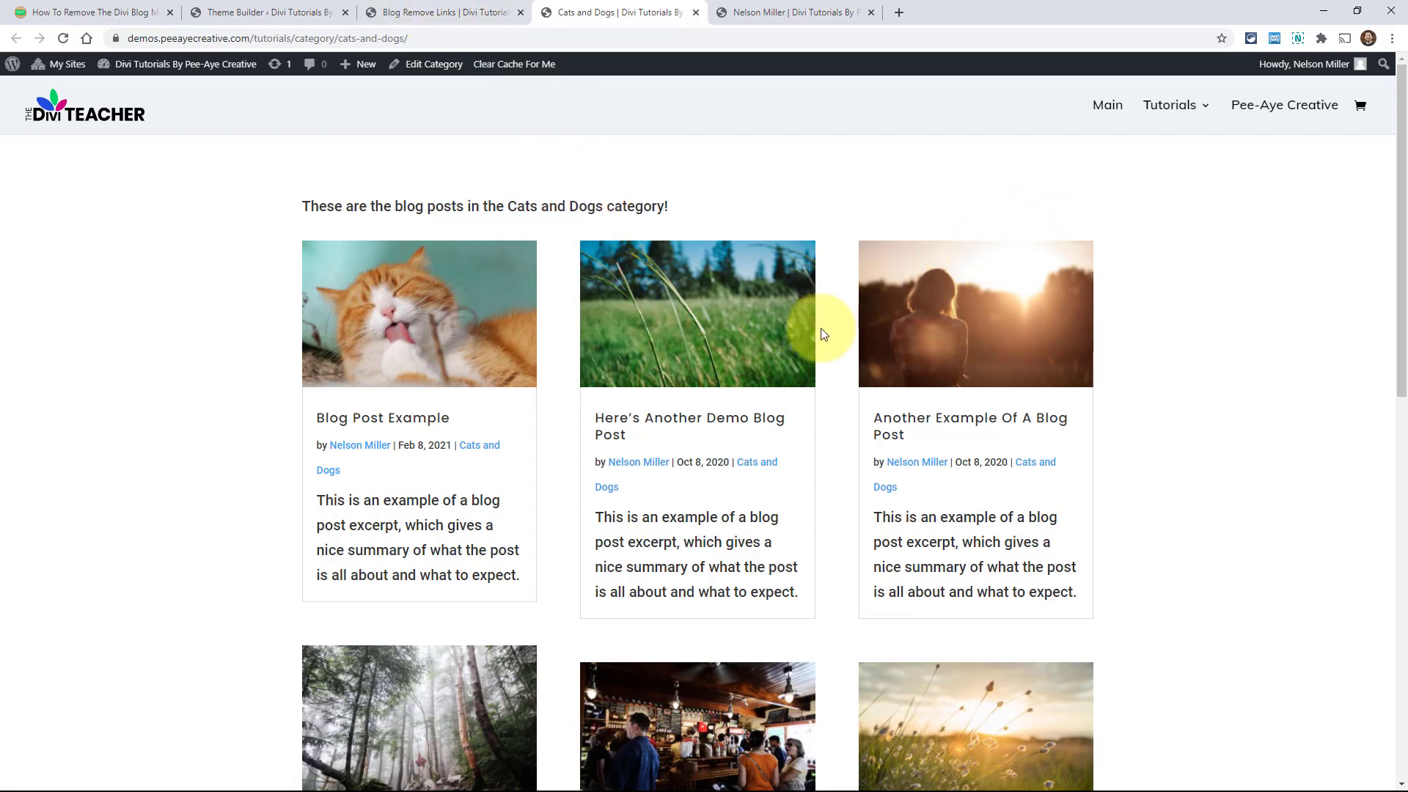
pyautogui.click(411, 11)
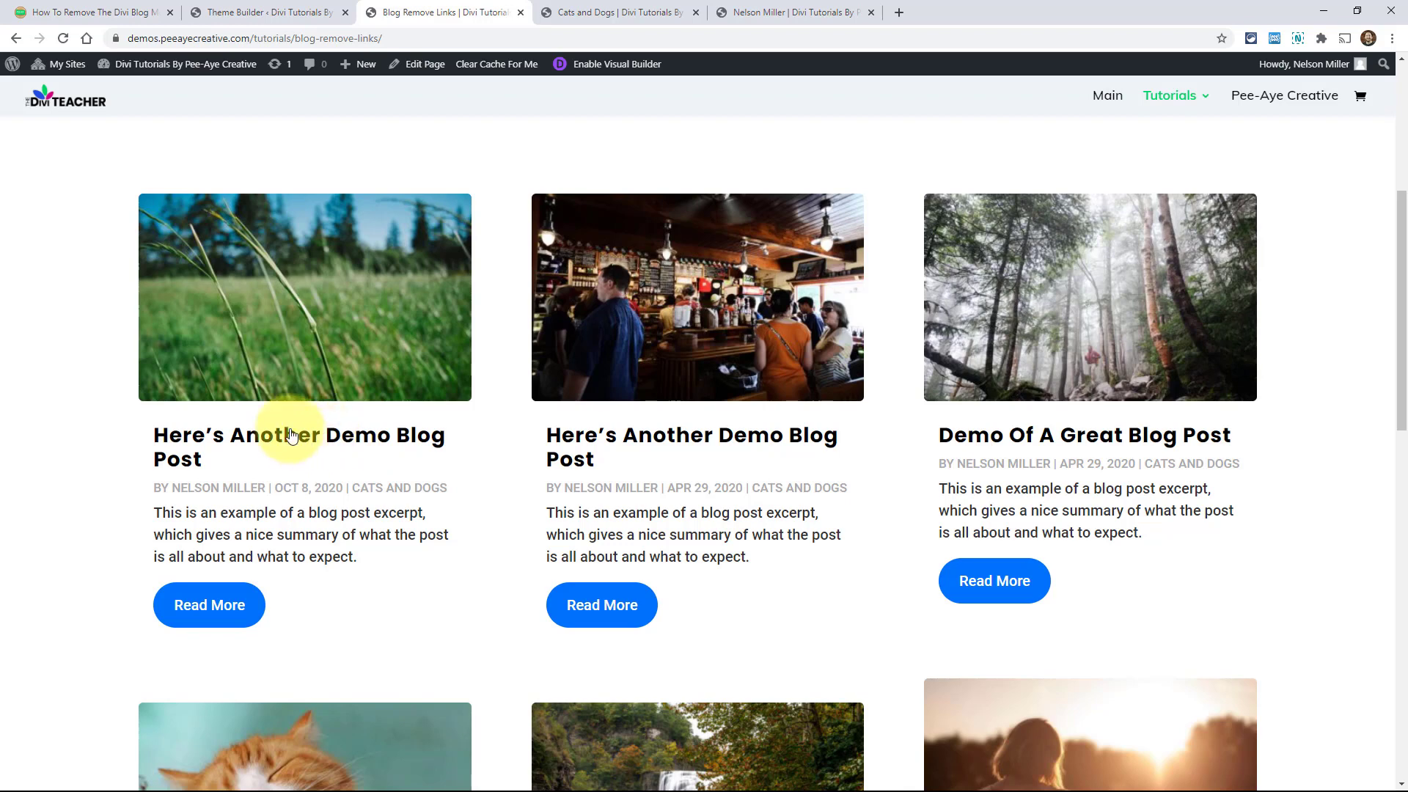